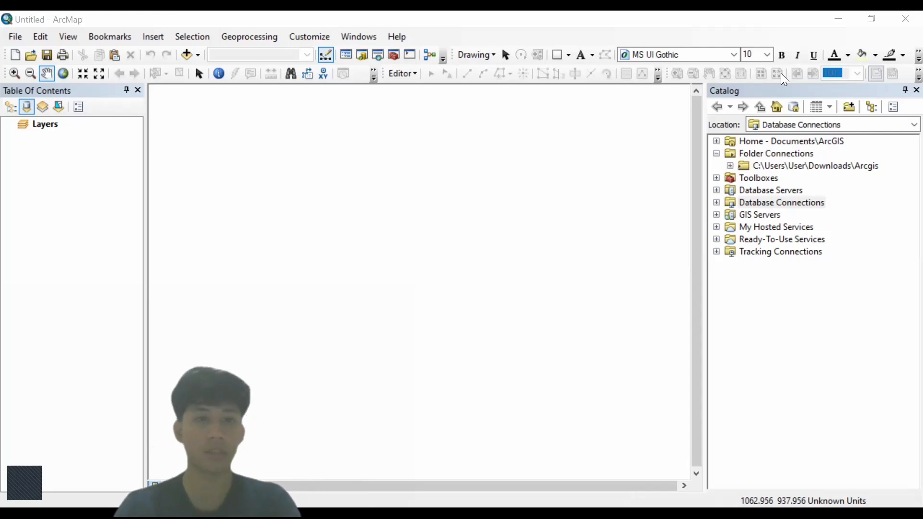
- Add the Engineering 2025 [60] Lahan Fieldtrip.tif orthophoto from the Downloads Arcgis folder
left_click(186, 56)
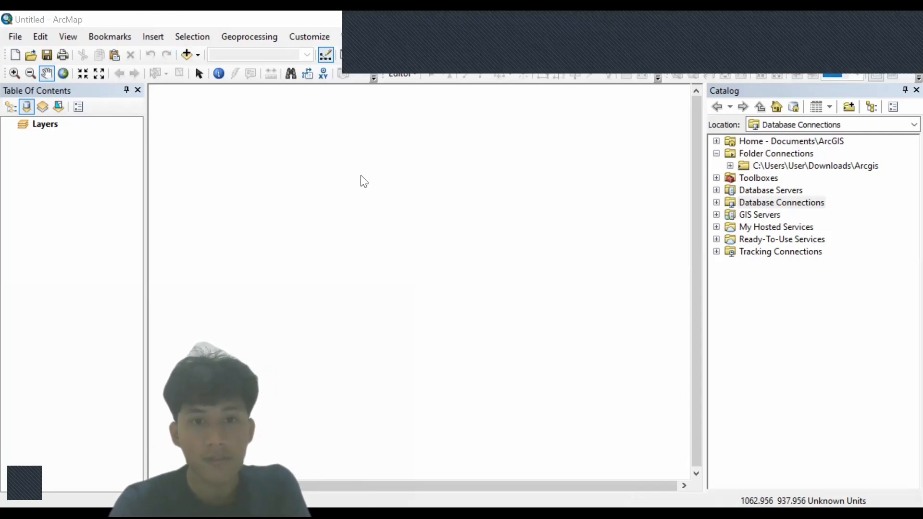
left_click(466, 169)
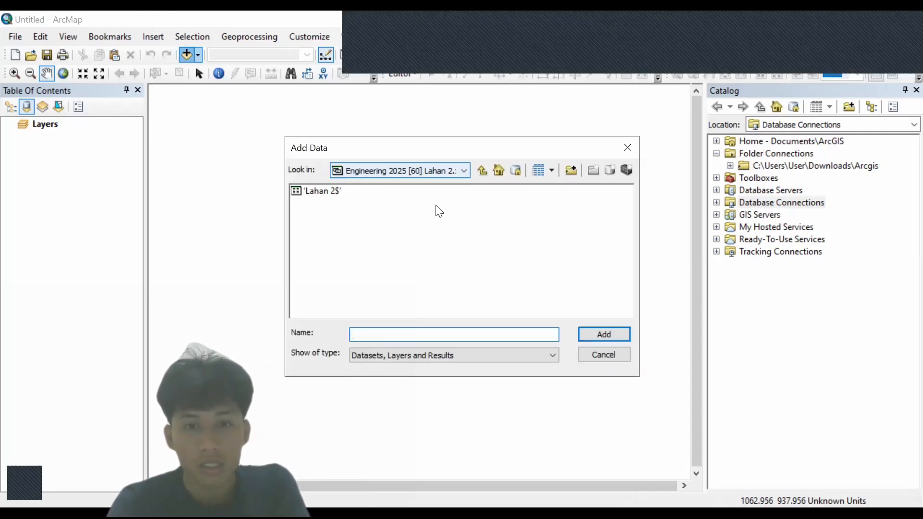
left_click(436, 207)
left_click(412, 215)
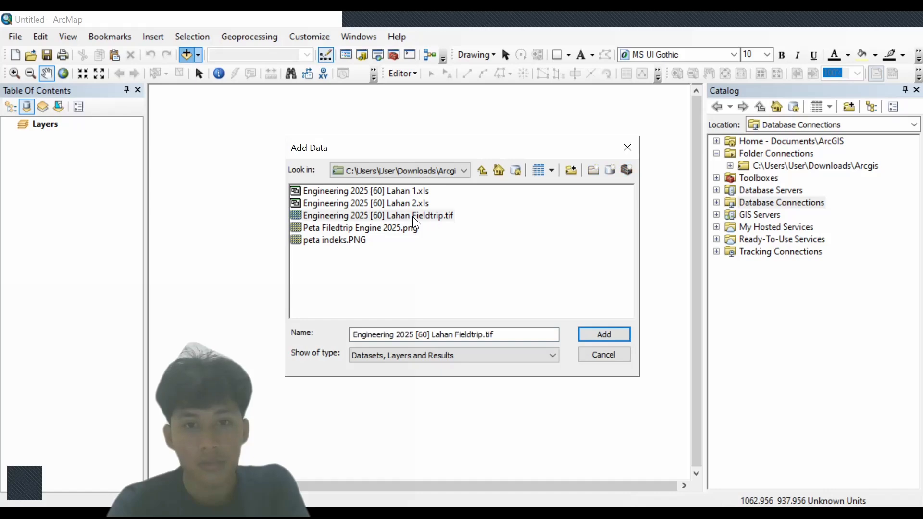
left_click(603, 334)
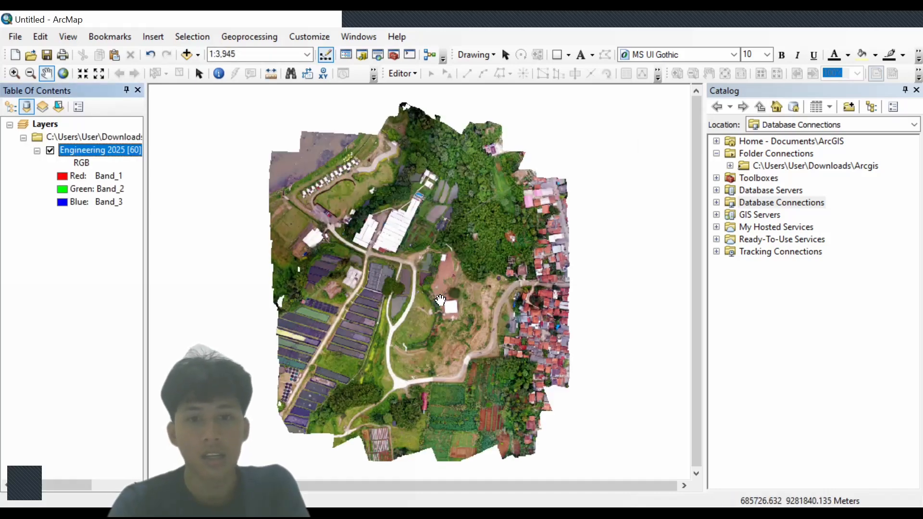
scroll(410, 287, "up", 3)
scroll(409, 287, "up", 1)
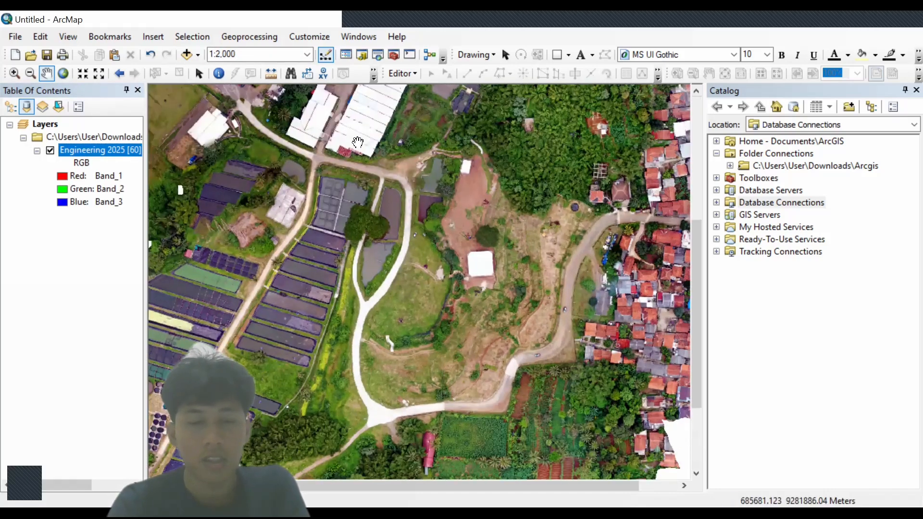
- Add the 'Lahan 2$' sheet from the Lahan 2.xls spreadsheet to the map
left_click(187, 54)
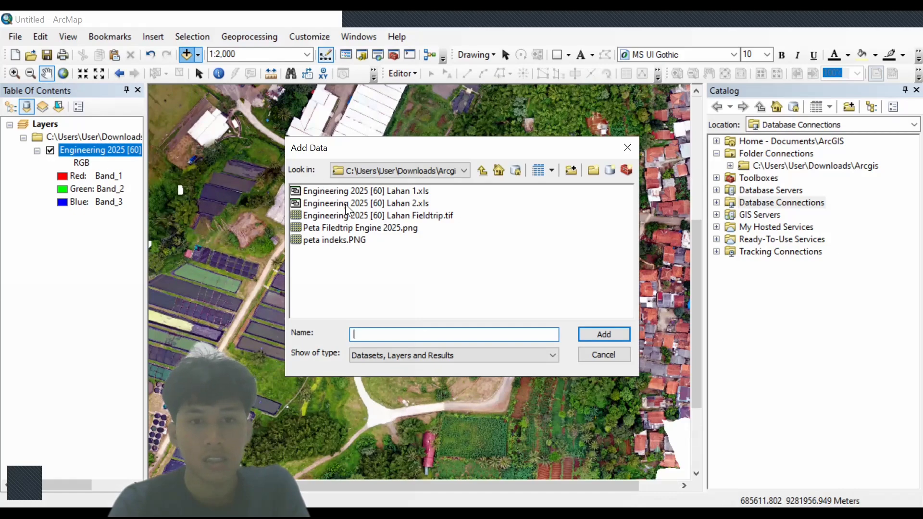
left_click(365, 203)
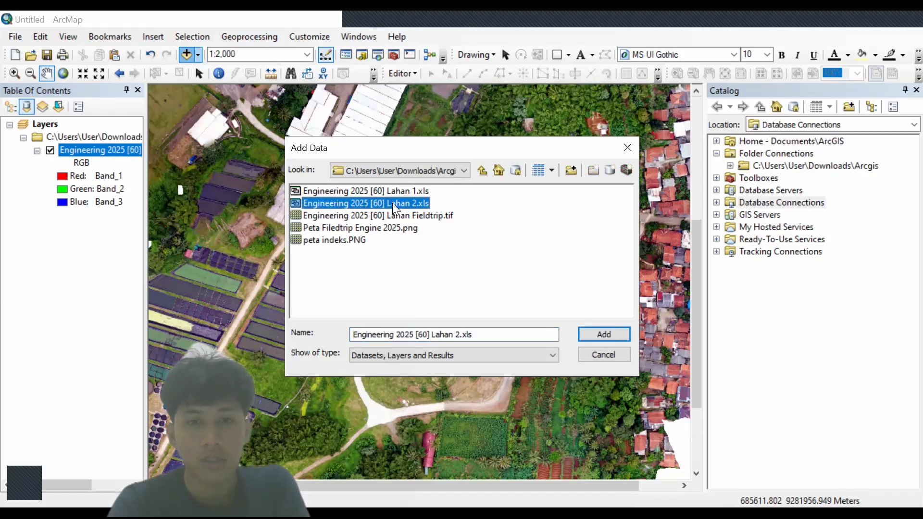
left_click(608, 337)
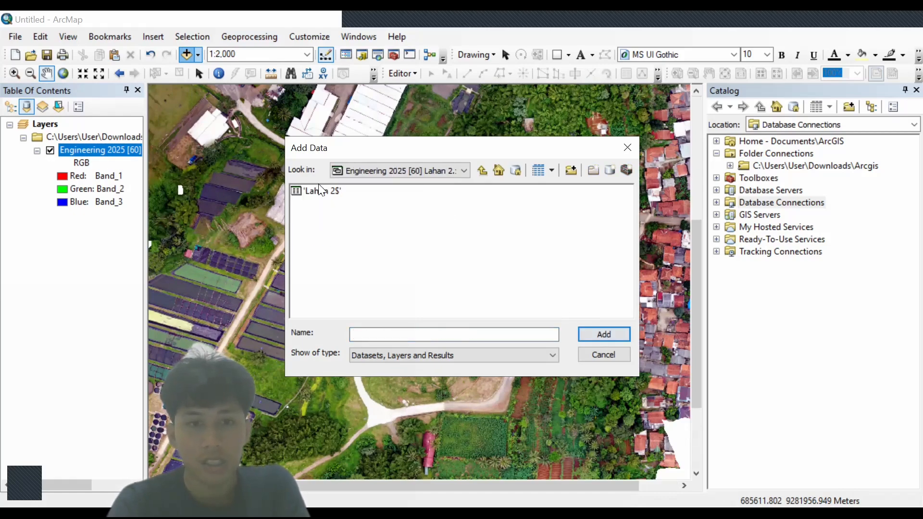
left_click(320, 191)
left_click(598, 332)
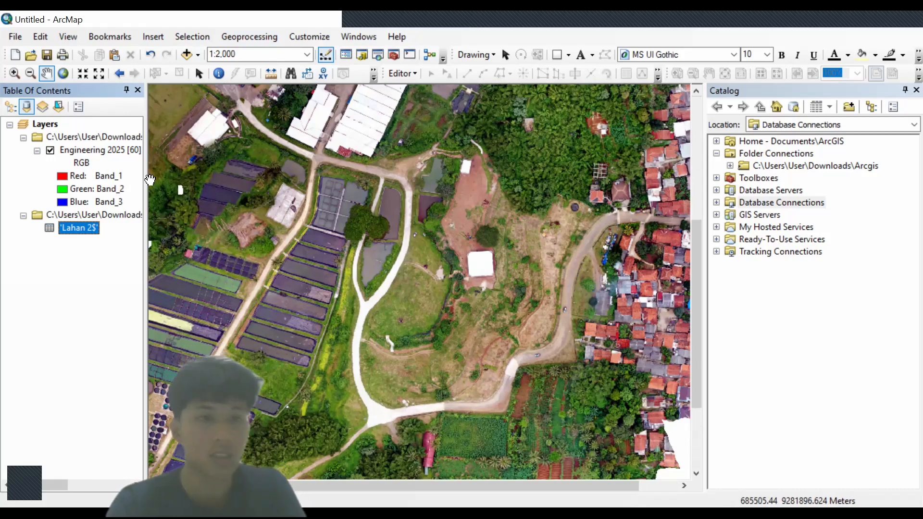
scroll(515, 312, "up", 1)
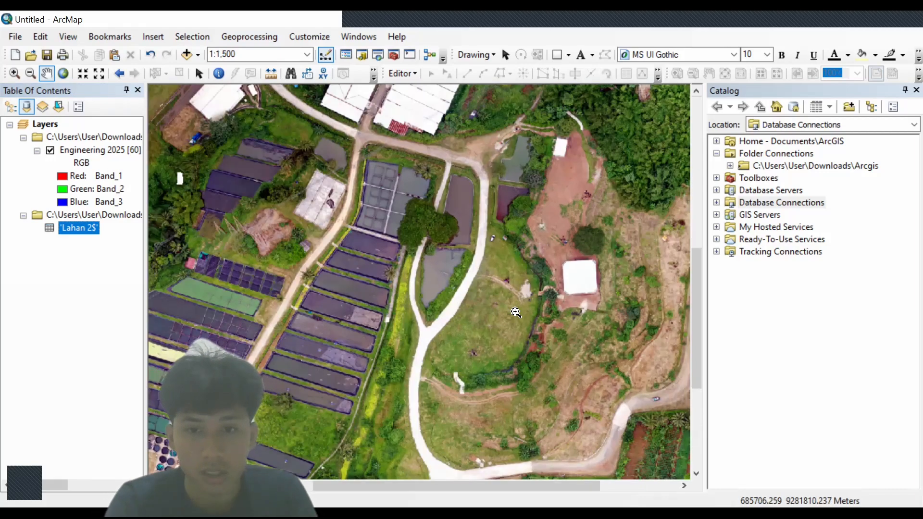
scroll(412, 274, "up", 4)
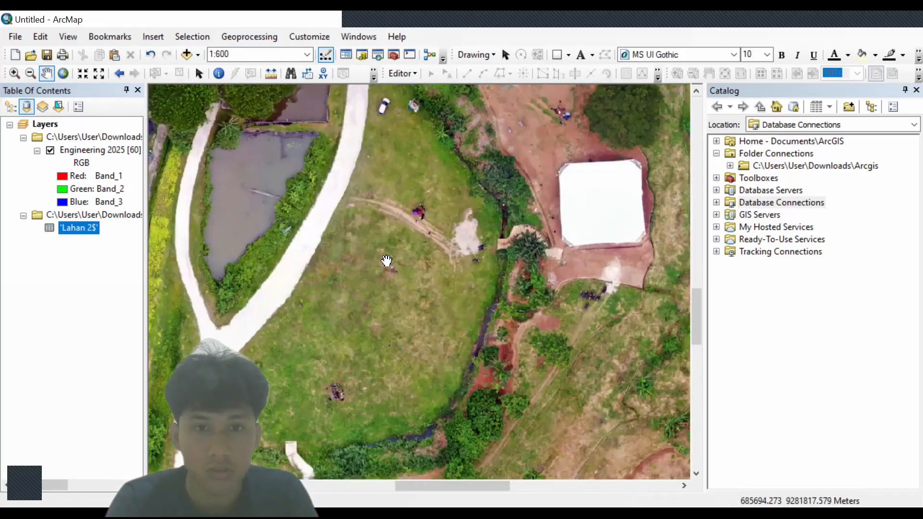
- Display the 'Lahan 2$' table's XY data as points in WGS 1984 UTM Zone 48S
right_click(84, 223)
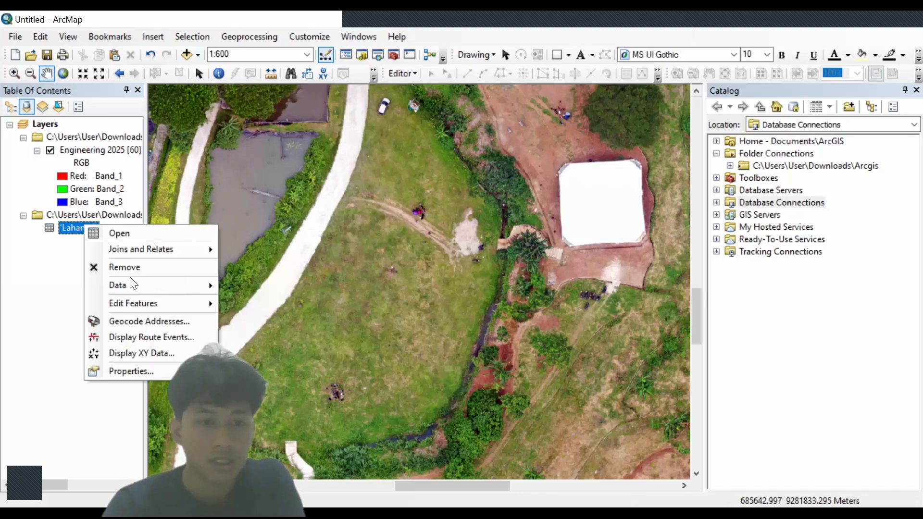
left_click(144, 353)
left_click(540, 390)
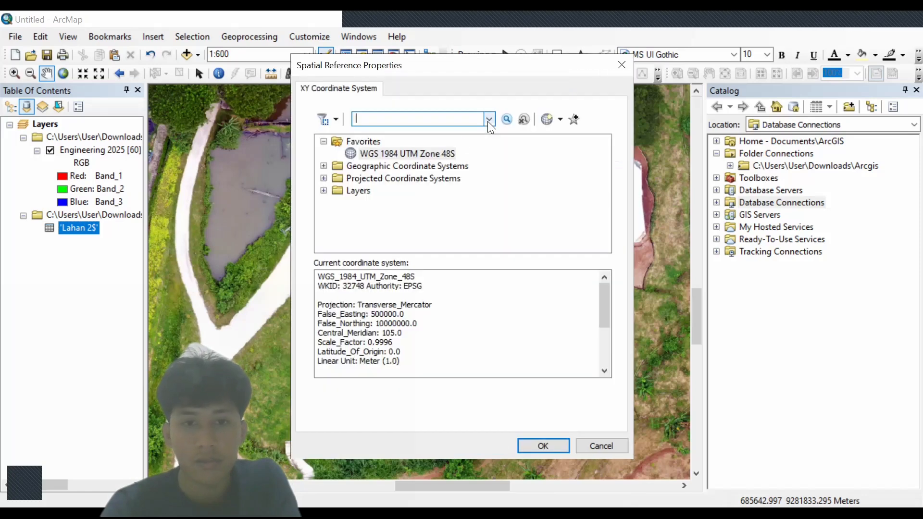
left_click(399, 154)
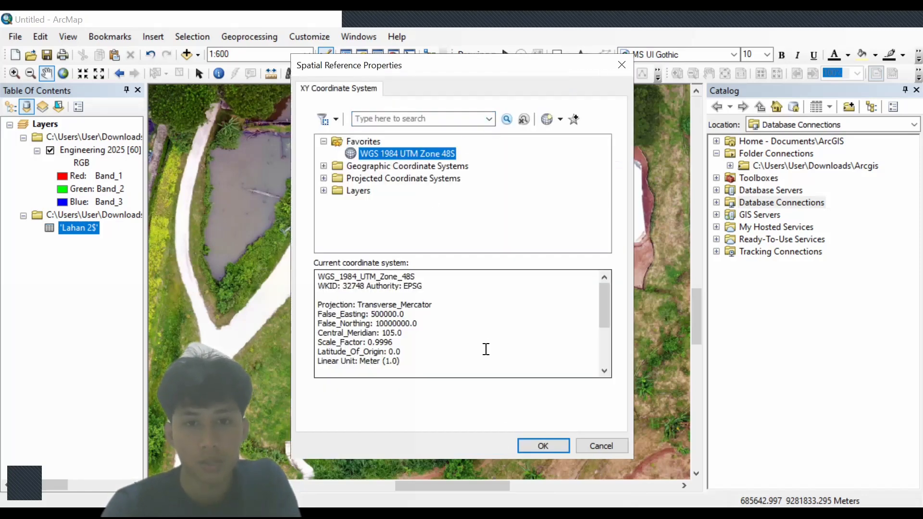
left_click(541, 447)
left_click(481, 445)
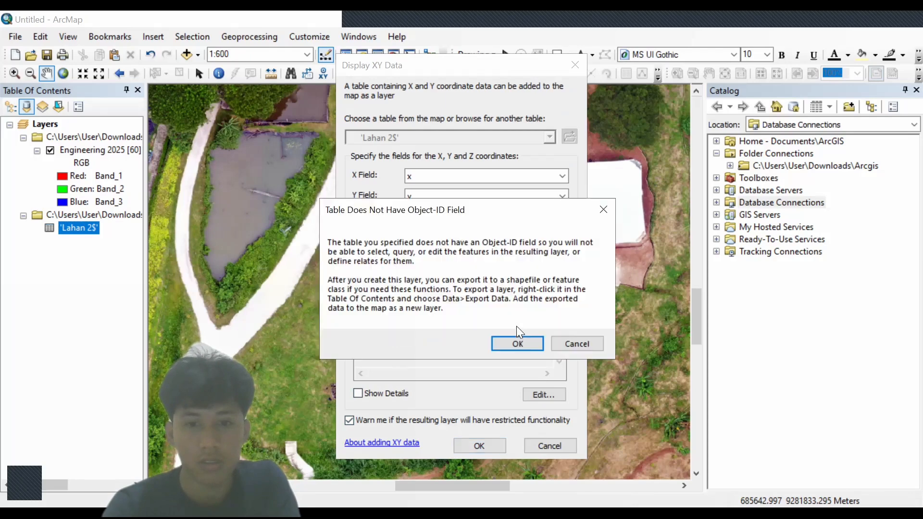
left_click(514, 342)
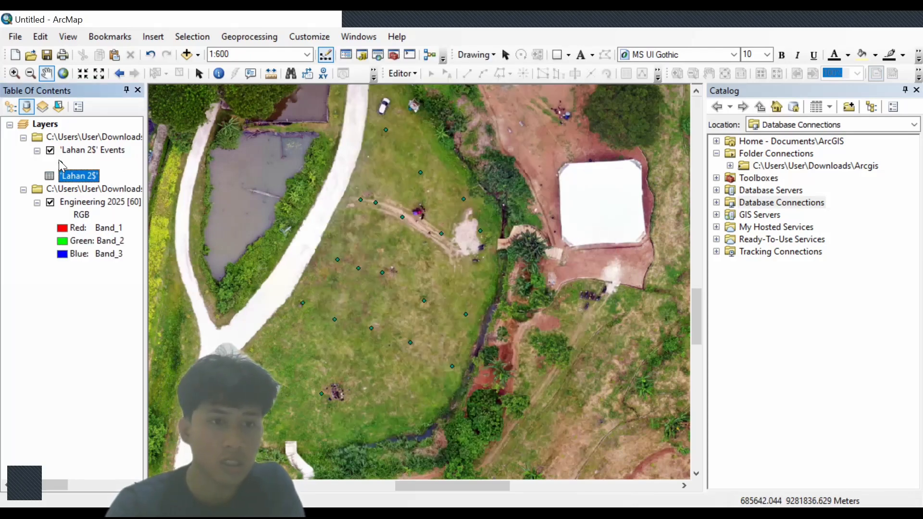
- Symbolize the points as blue Circle 2 markers of size 15
left_click(60, 163)
left_click(375, 295)
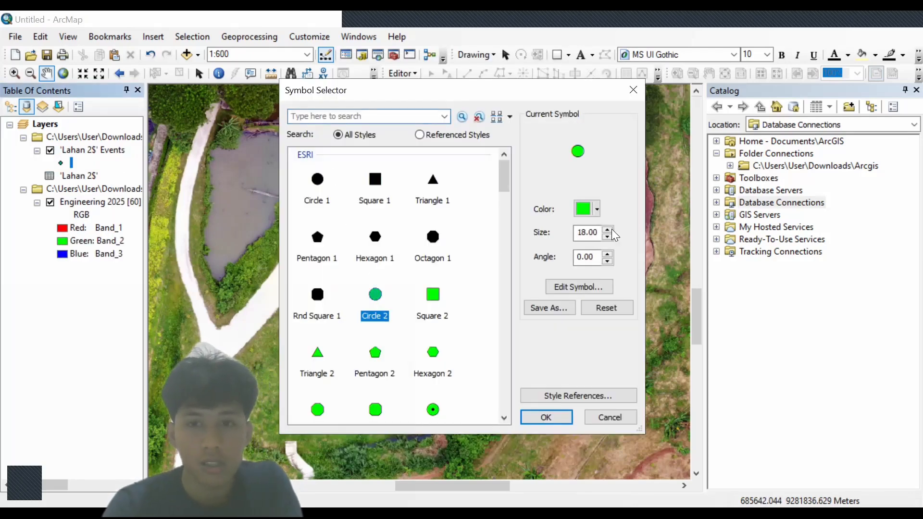
left_click(597, 209)
left_click(698, 273)
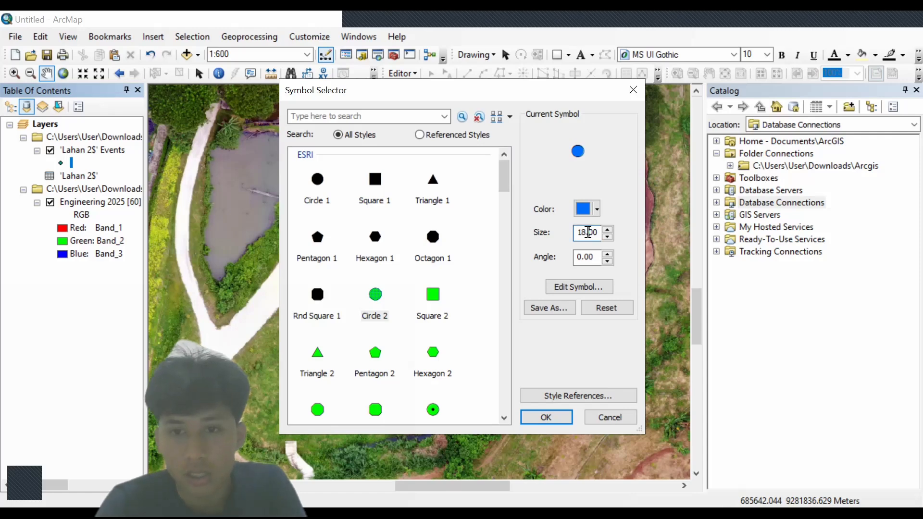
double_click(588, 233)
type("15.00")
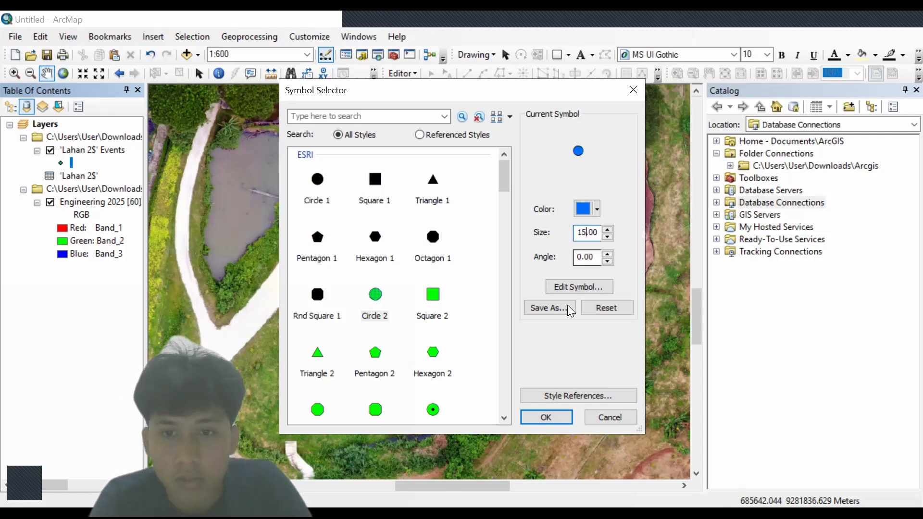
left_click(545, 418)
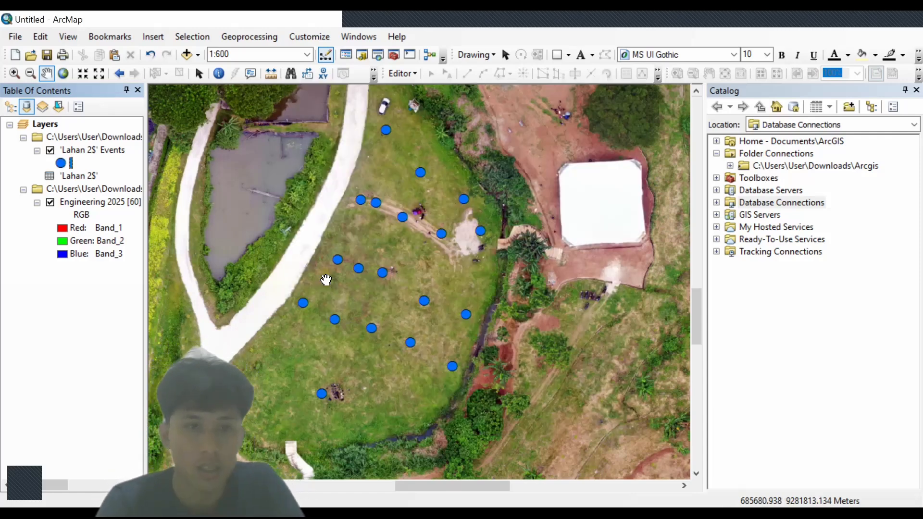
double_click(79, 175)
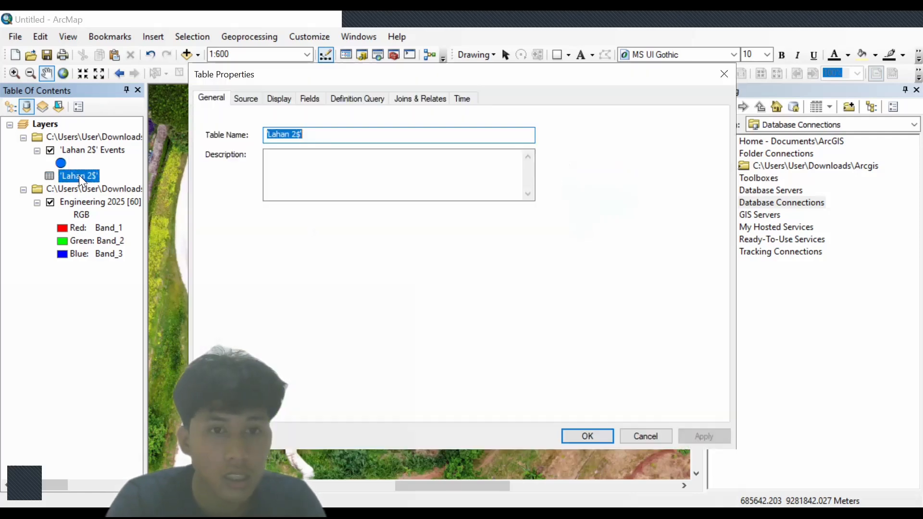
- Rename the 'Lahan 2$' Events layer to Koordinat_Lahan_2
left_click(724, 73)
left_click(96, 150)
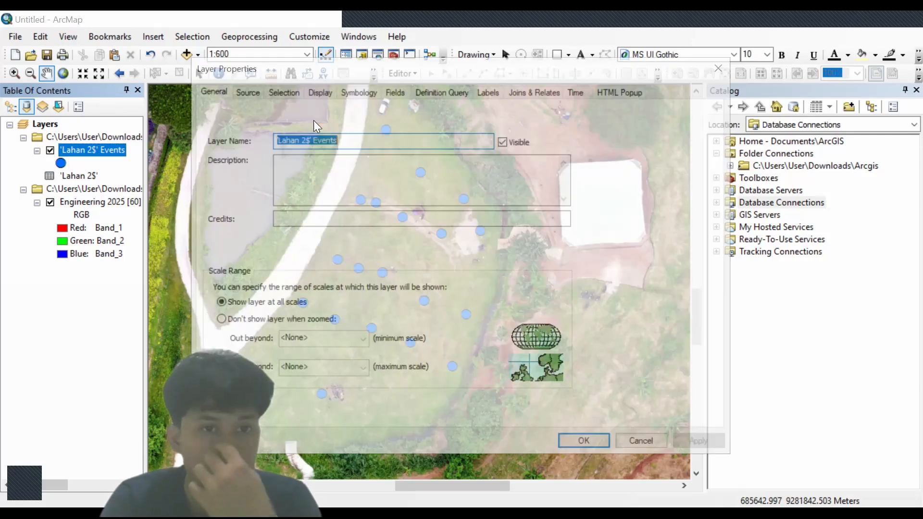
key("BackSpace")
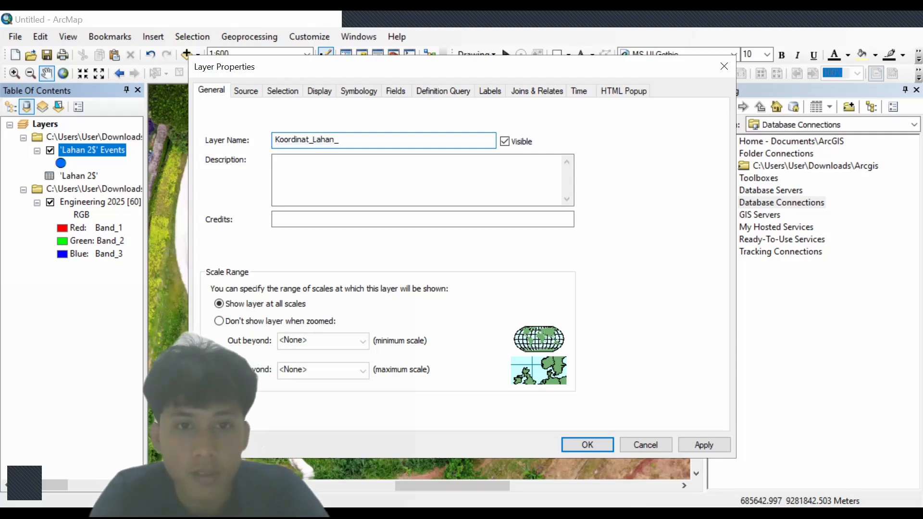
- Label the points by Titik in Arctic White bold Times New Roman, size 10
left_click(490, 92)
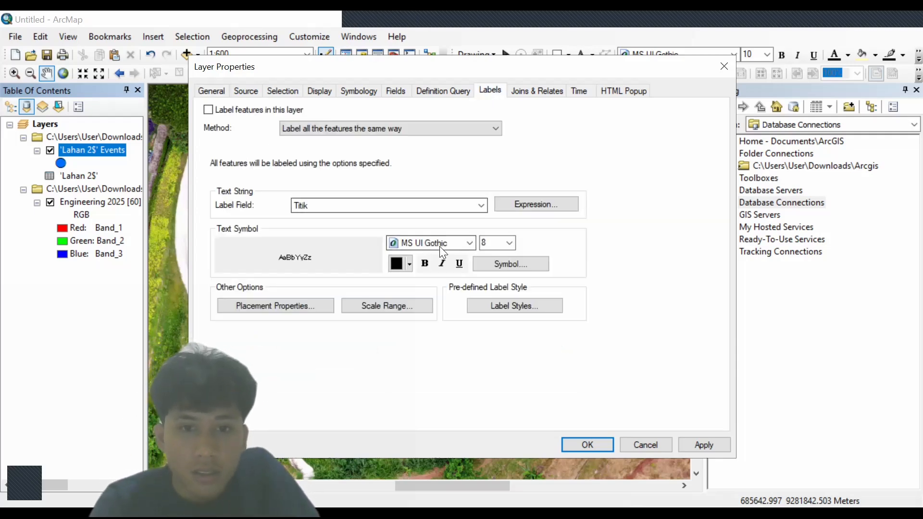
left_click(471, 242)
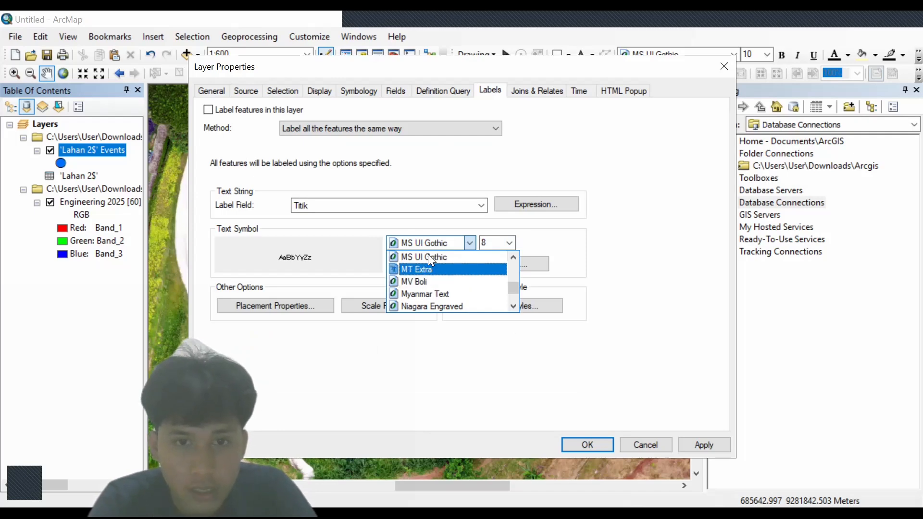
type("ti")
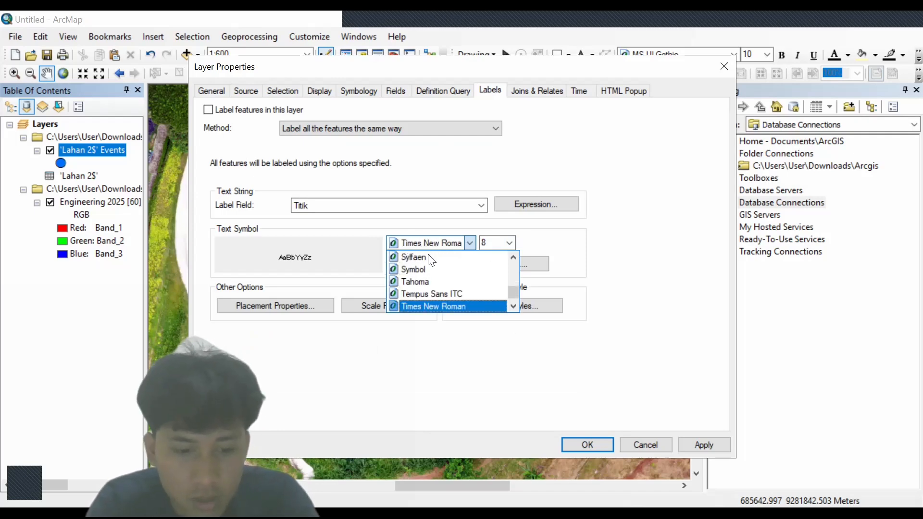
left_click(445, 304)
left_click(497, 241)
type("10")
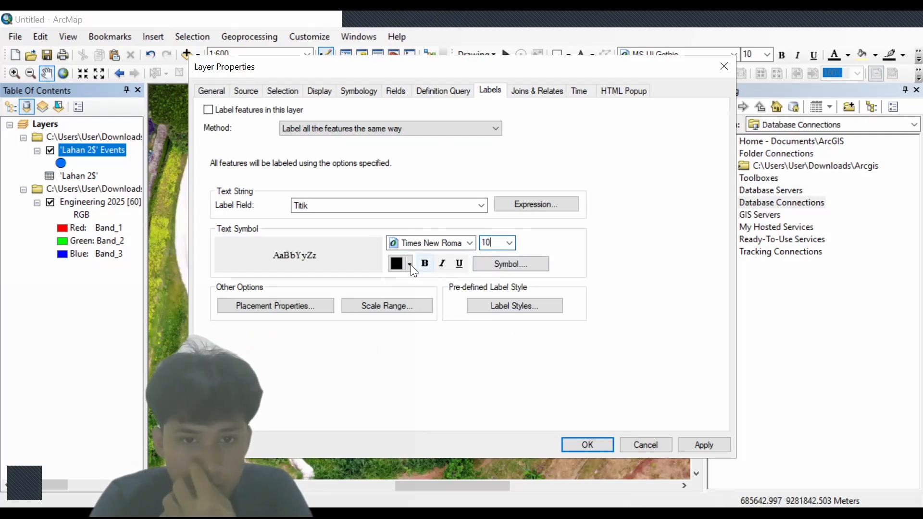
left_click(409, 264)
left_click(396, 301)
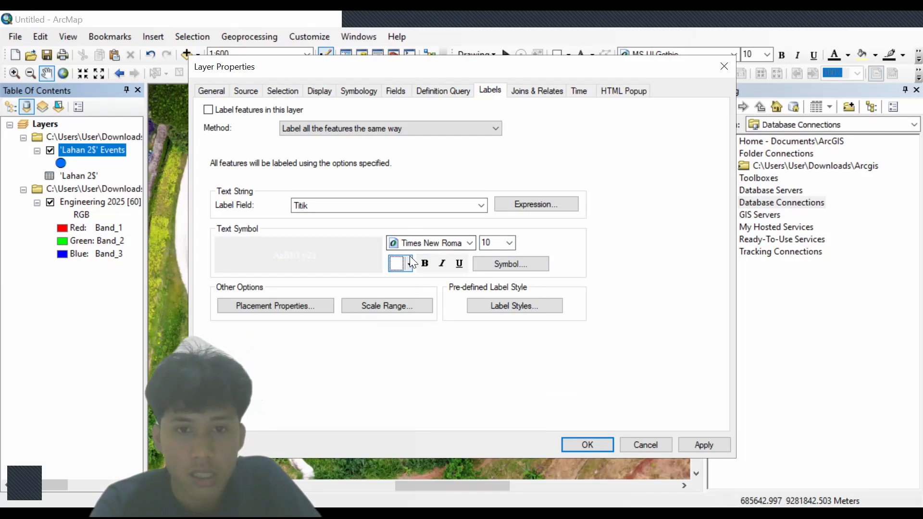
left_click(426, 263)
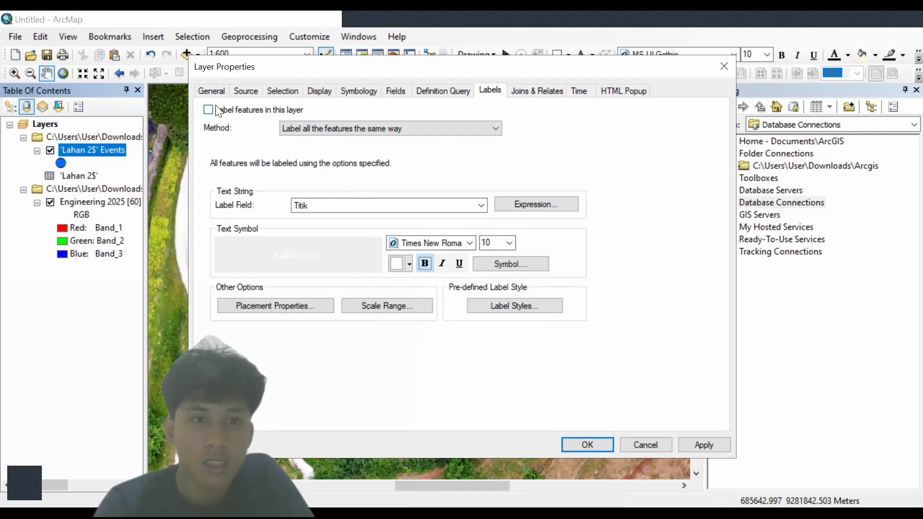
left_click(598, 445)
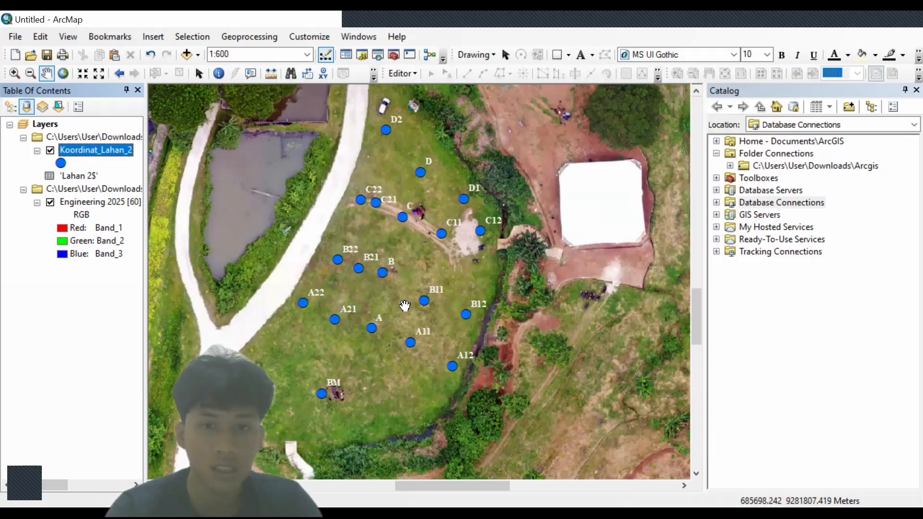
- In Catalog, create a new shapefile named Batas_Lahan_2 in the Arcgis folder
left_click(360, 36)
left_click(388, 116)
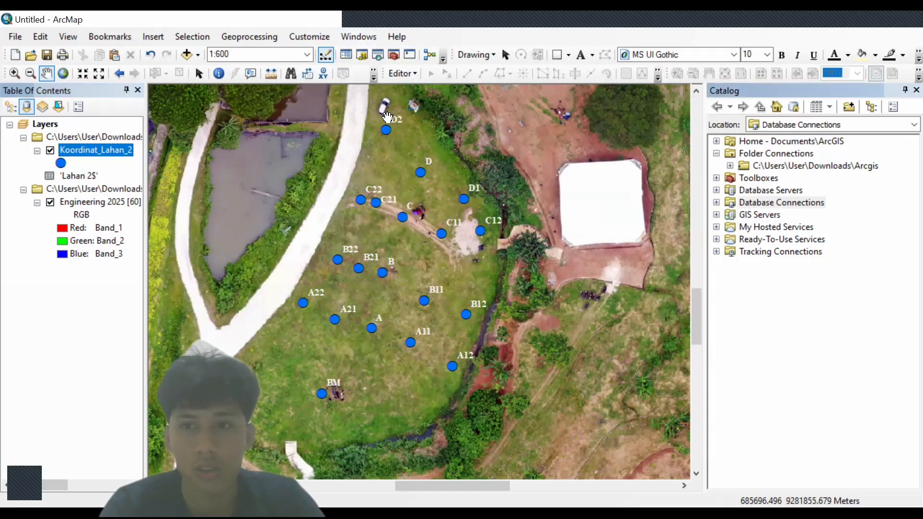
left_click(787, 164)
right_click(787, 165)
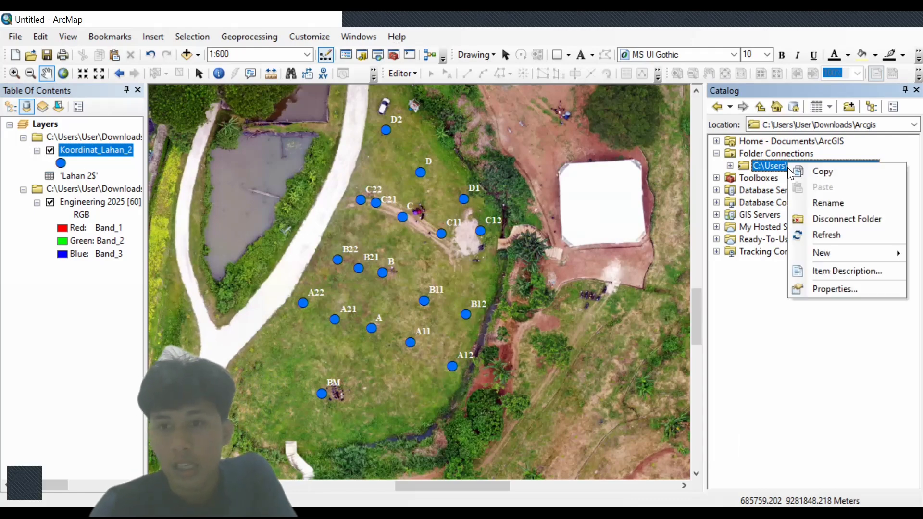
mouse_move(832, 255)
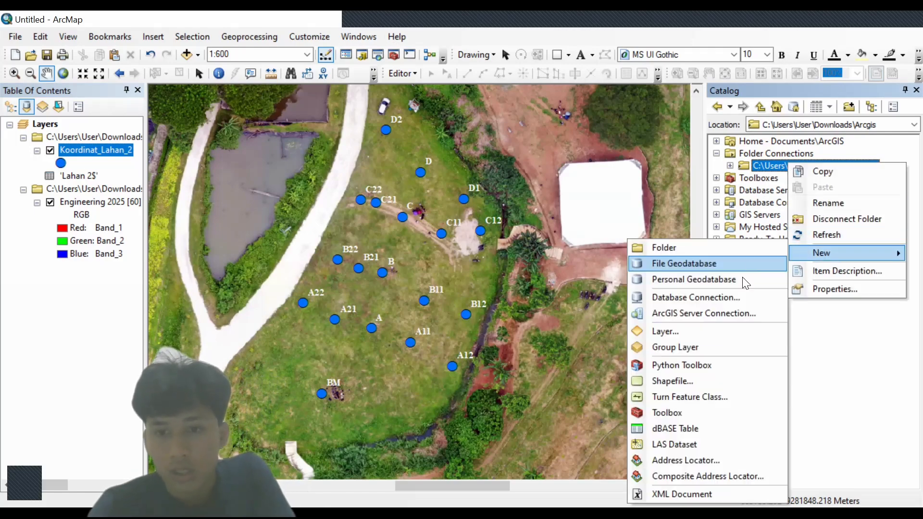
left_click(719, 380)
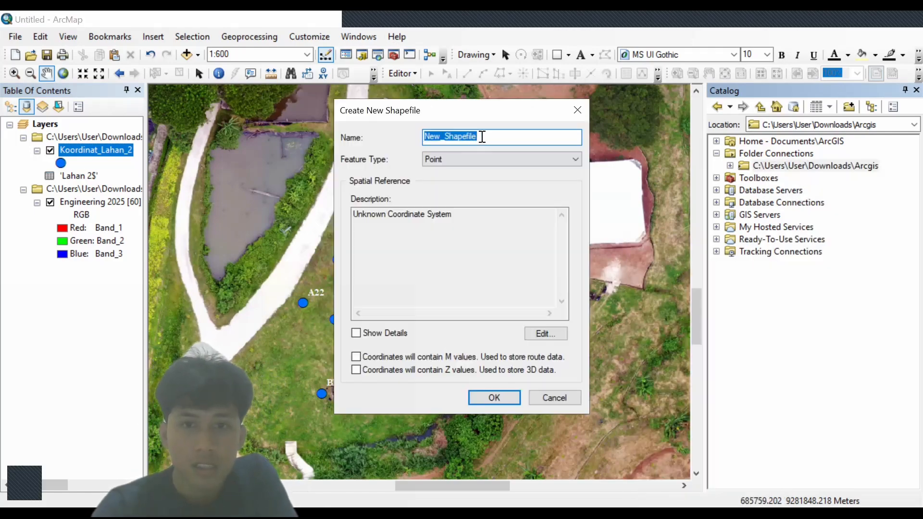
left_click_drag(482, 137, 404, 133)
key("BackSpace")
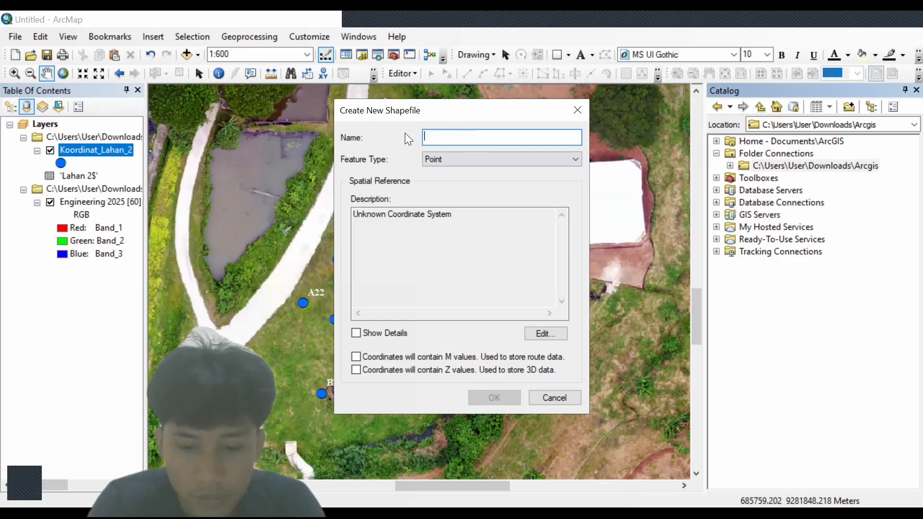
type("N")
key("BackSpace")
type("Batas")
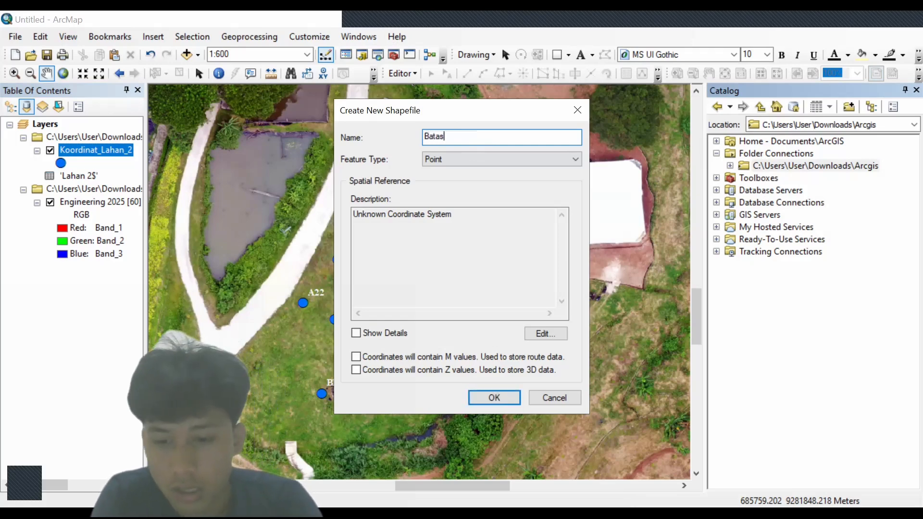
type("_Lahan")
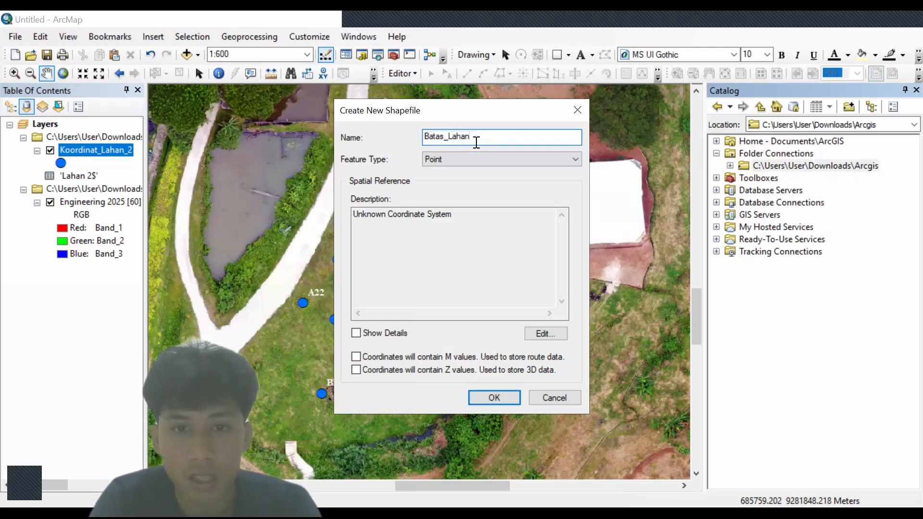
type("_2")
- Make Batas_Lahan_2 a polygon shapefile in WGS 1984 UTM Zone 48S, then start editing it
left_click(462, 158)
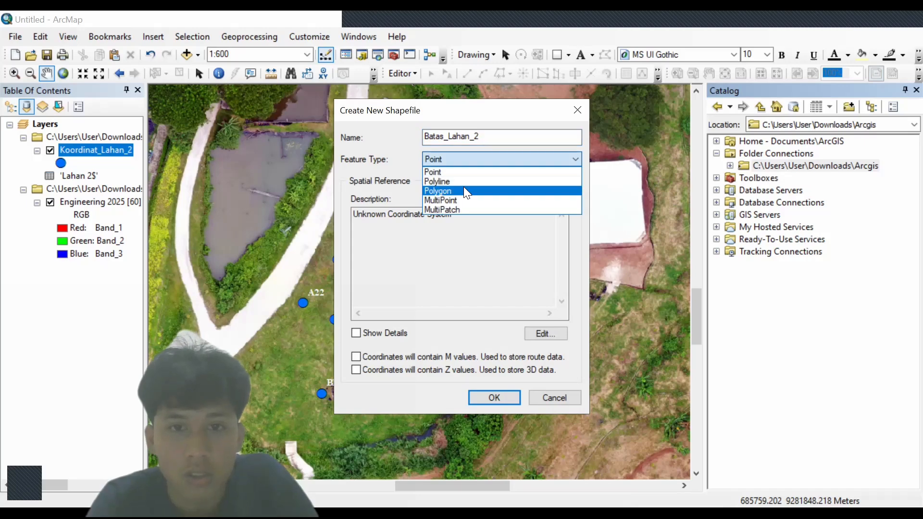
left_click(464, 189)
left_click(552, 329)
left_click(433, 153)
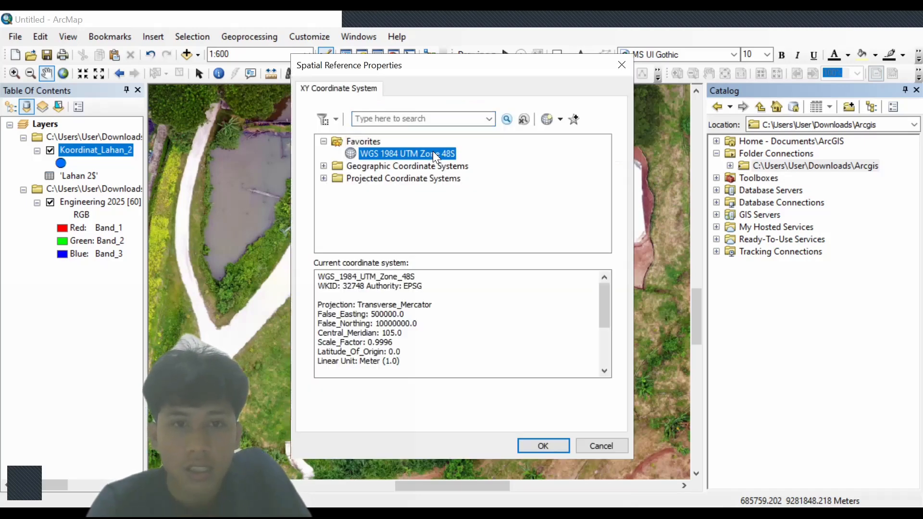
left_click(549, 444)
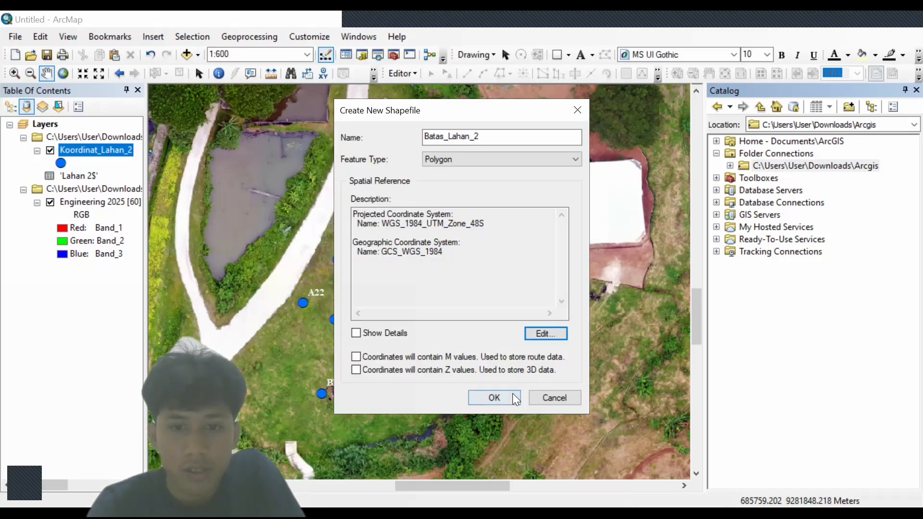
left_click(513, 394)
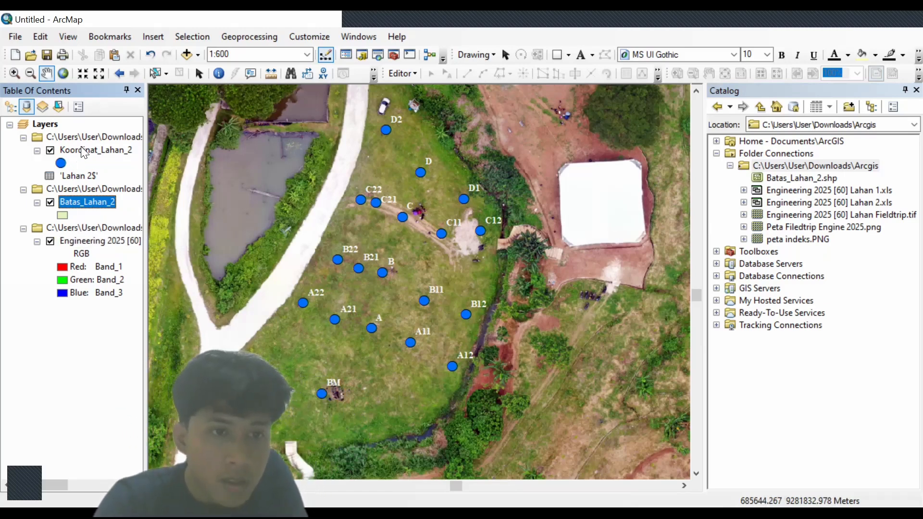
right_click(82, 202)
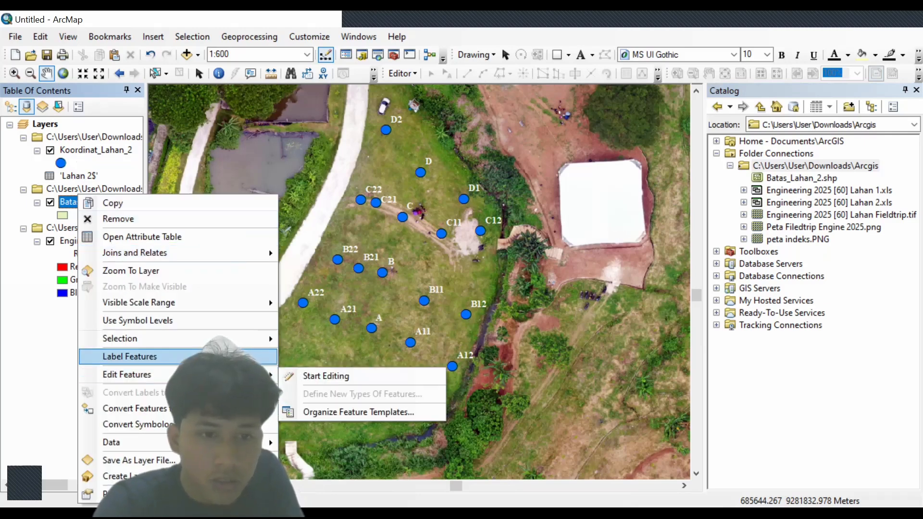
left_click(313, 373)
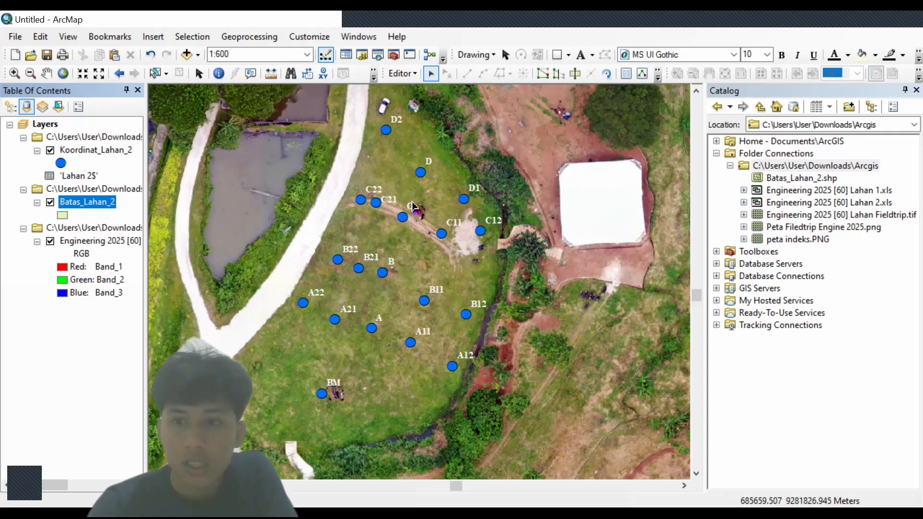
- Open Editor's Create Features window and pick the Batas_Lahan_2 polygon template
right_click(60, 215)
left_click(61, 214)
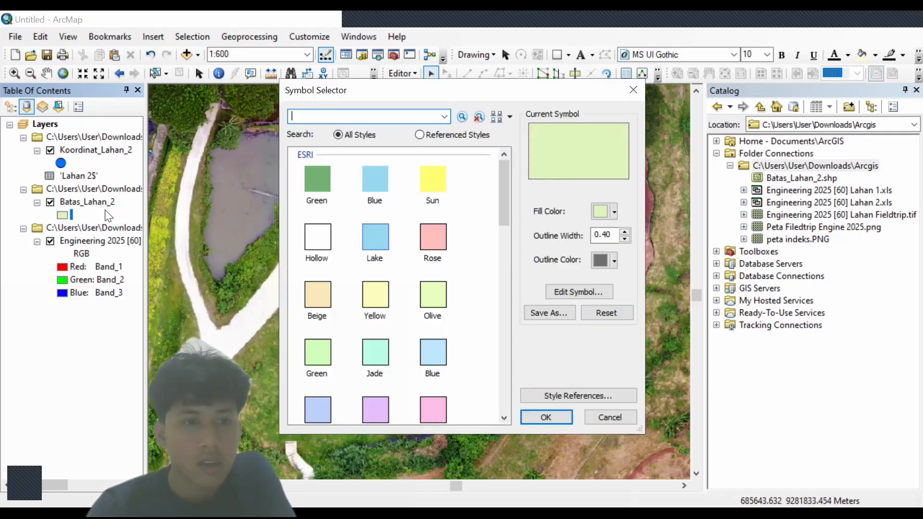
left_click(633, 91)
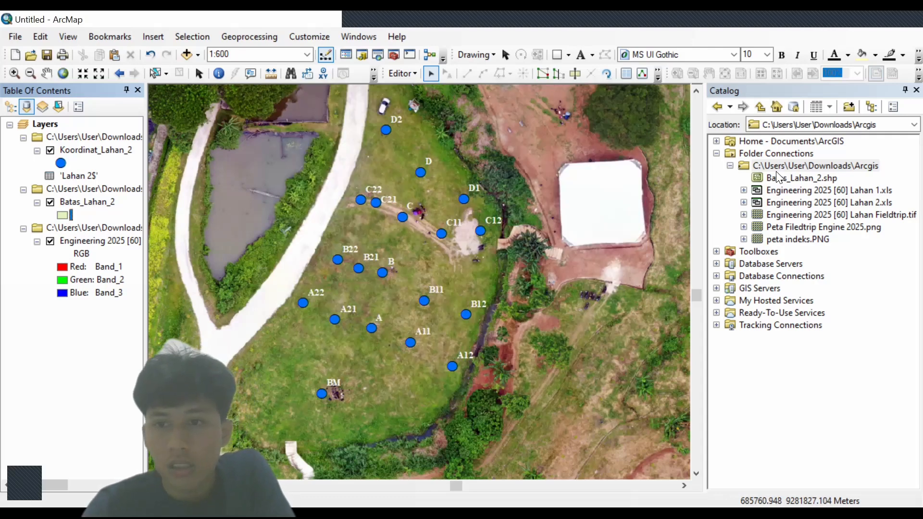
left_click(783, 166)
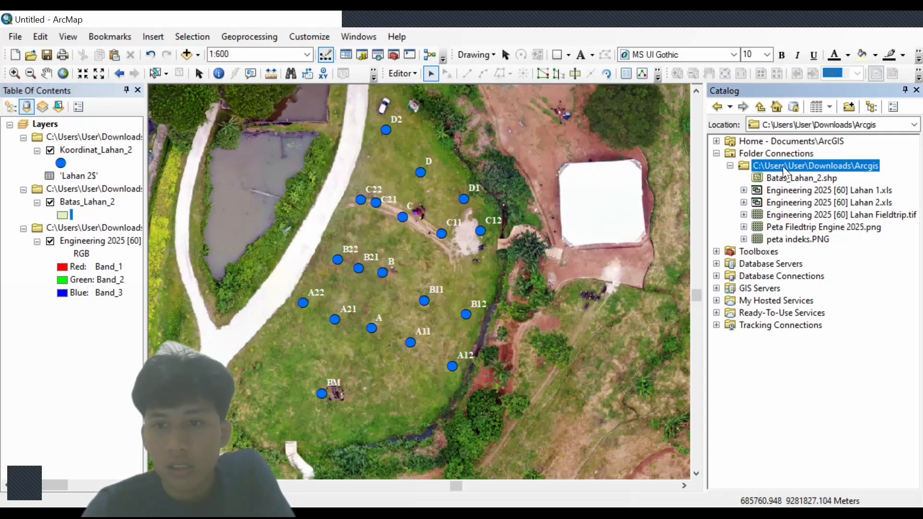
left_click(481, 52)
left_click(347, 145)
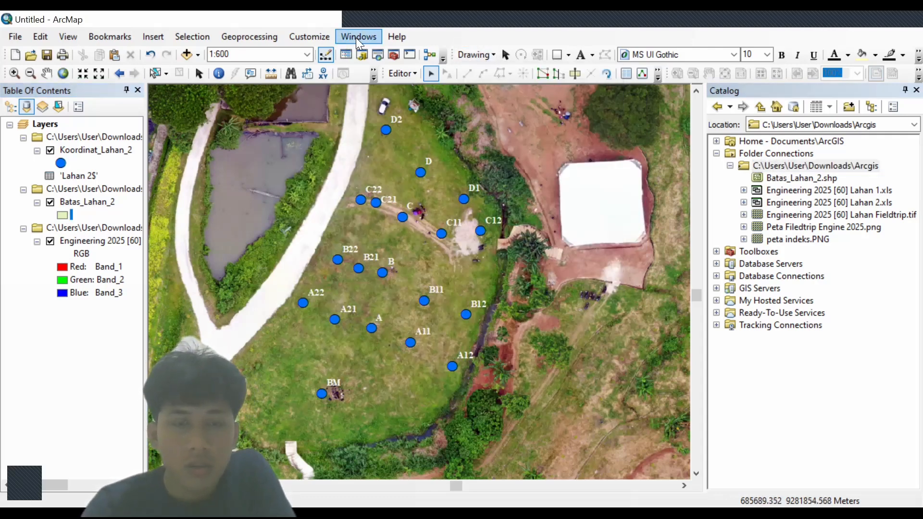
left_click(405, 73)
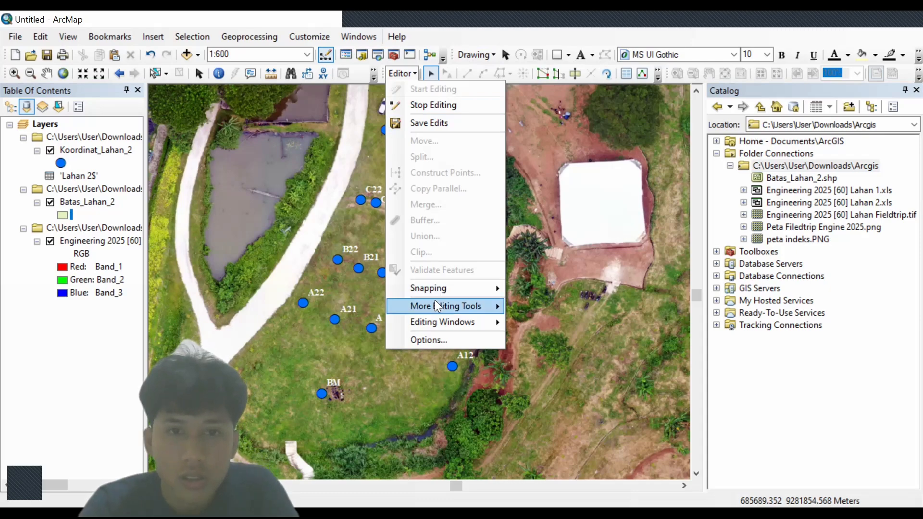
mouse_move(438, 321)
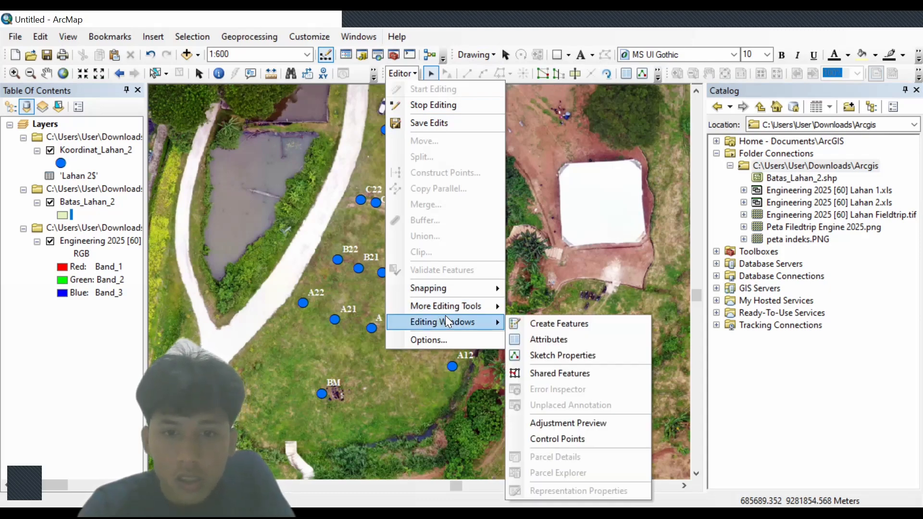
left_click(519, 321)
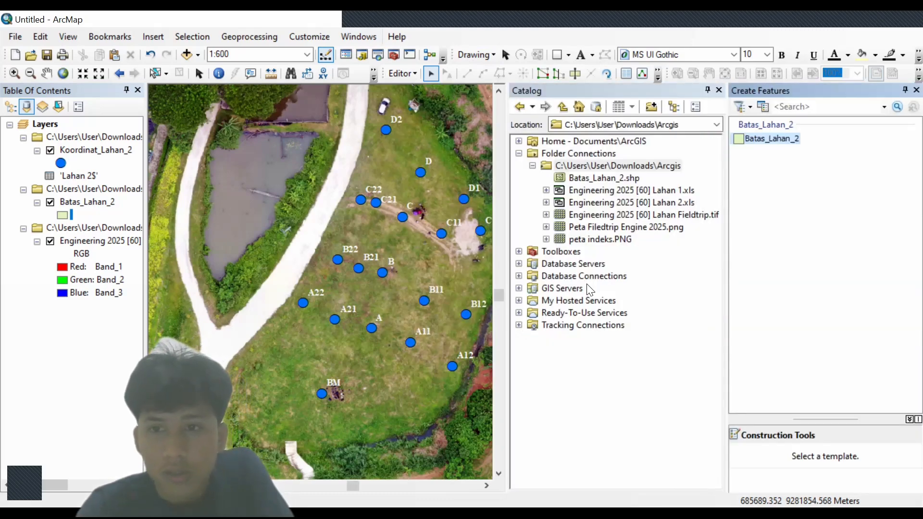
left_click(764, 141)
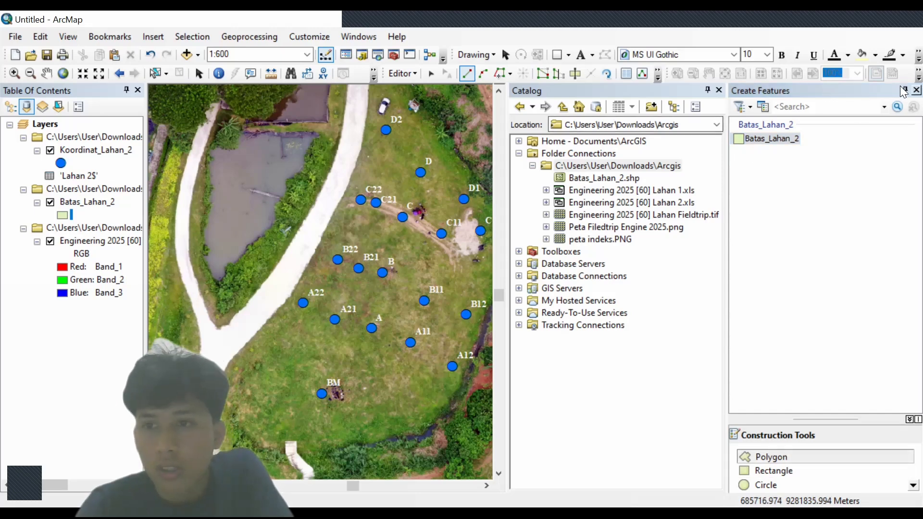
- Digitize the boundary through BM, A22, B22, C22, D2, D, D1, C12, B12, A12, closing at BM
left_click(917, 90)
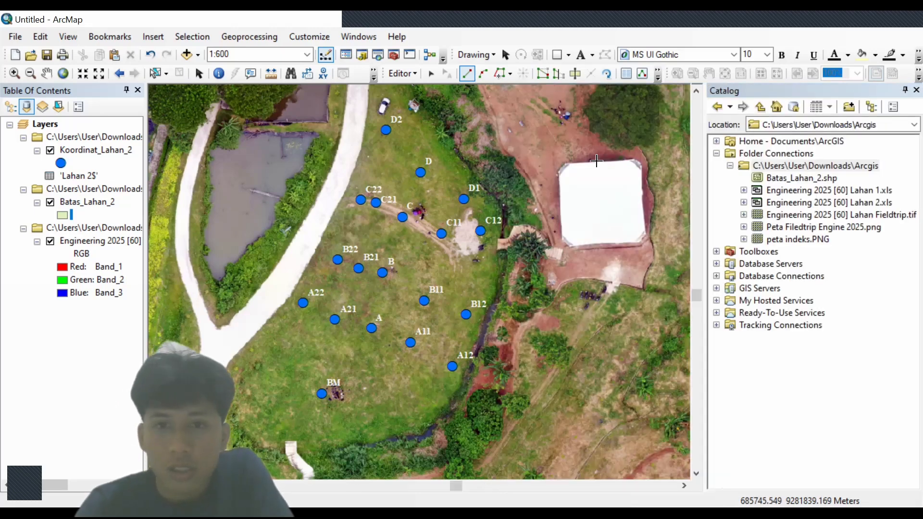
left_click(322, 394)
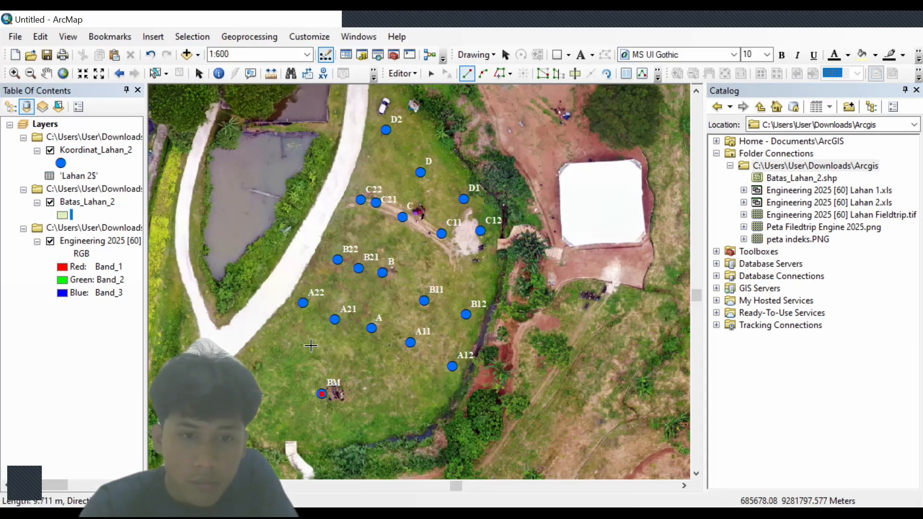
left_click(302, 303)
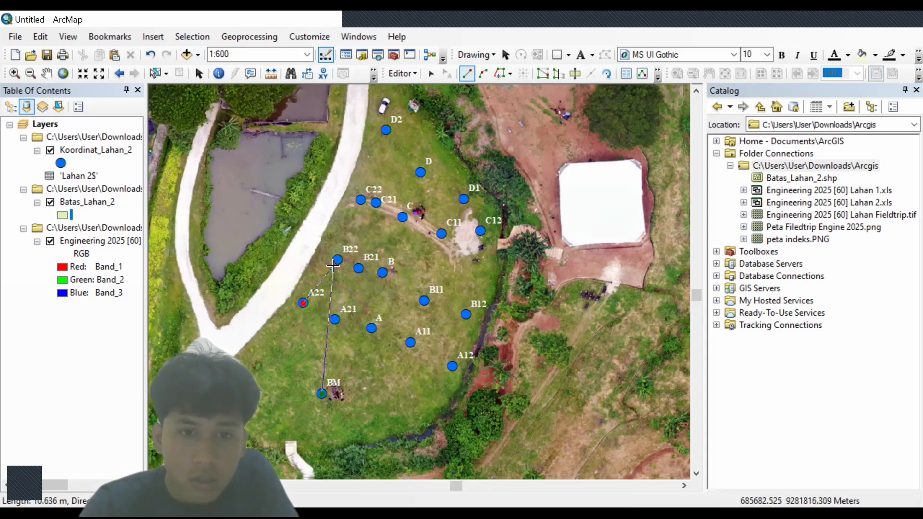
left_click(338, 260)
left_click(361, 199)
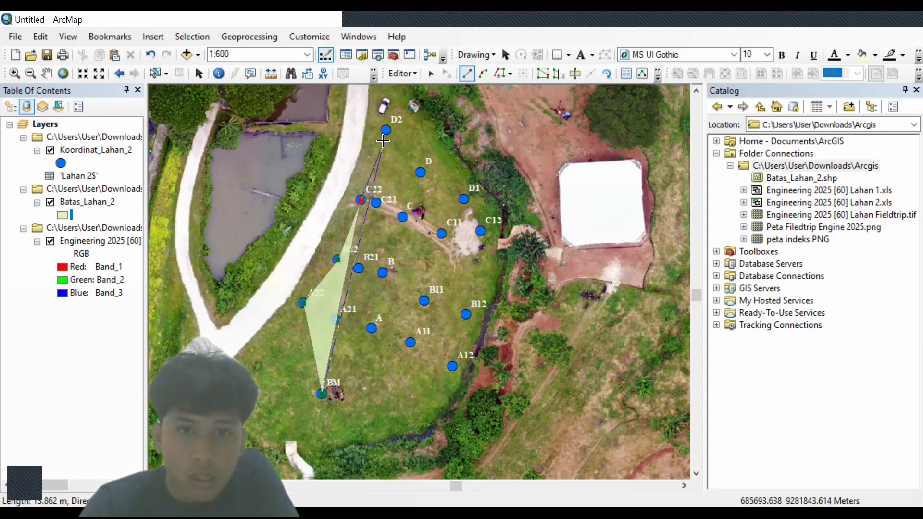
left_click(386, 130)
left_click(420, 173)
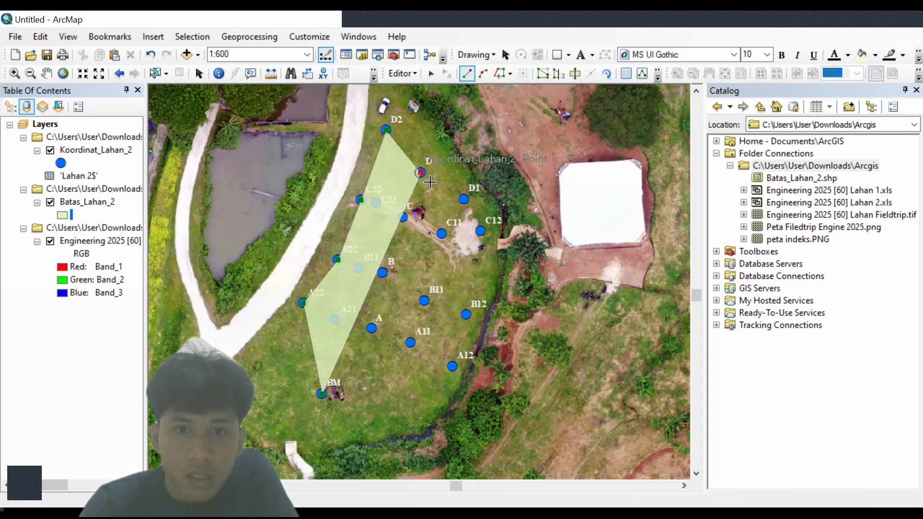
left_click(463, 199)
left_click(480, 232)
left_click(466, 315)
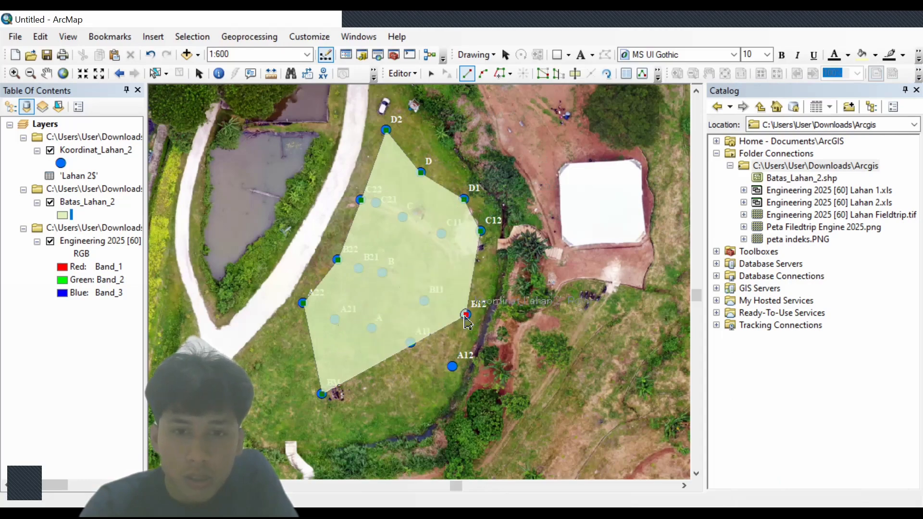
left_click(452, 366)
double_click(322, 395)
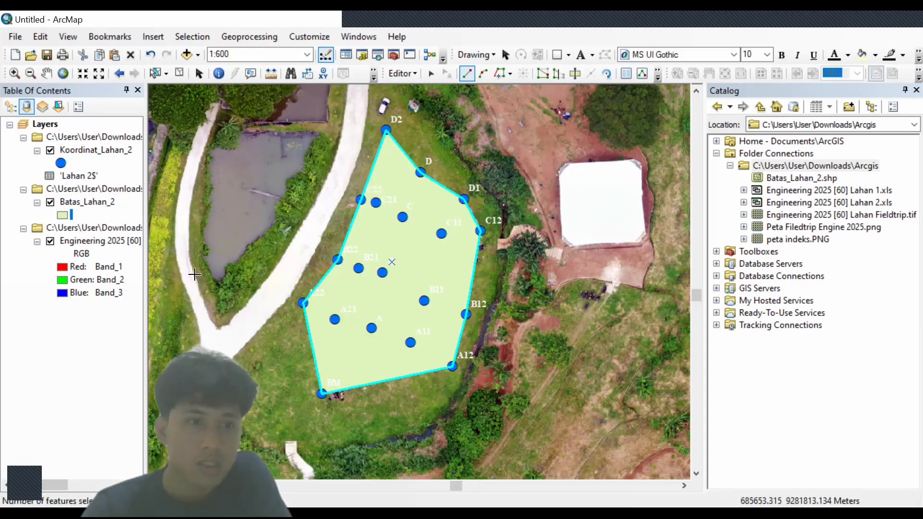
- Give the Batas_Lahan_2 symbol no fill and a red outline of width 2
left_click(63, 216)
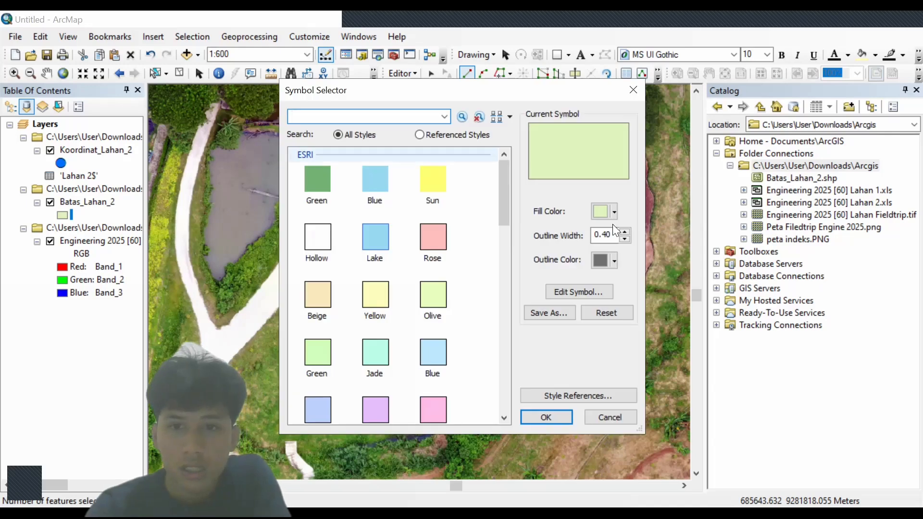
left_click(613, 209)
left_click(633, 234)
left_click(612, 236)
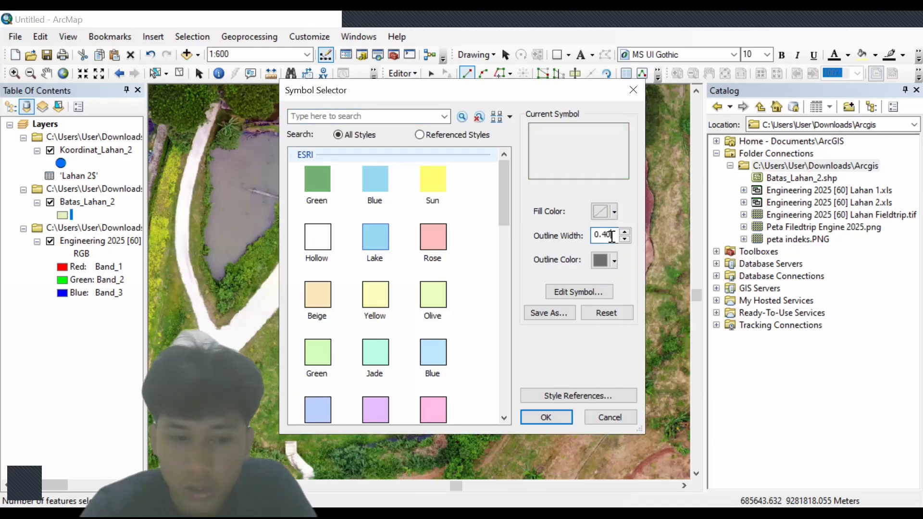
key("BackSpace")
key("BackSpace")
key("BackSpace")
type("2")
left_click(609, 261)
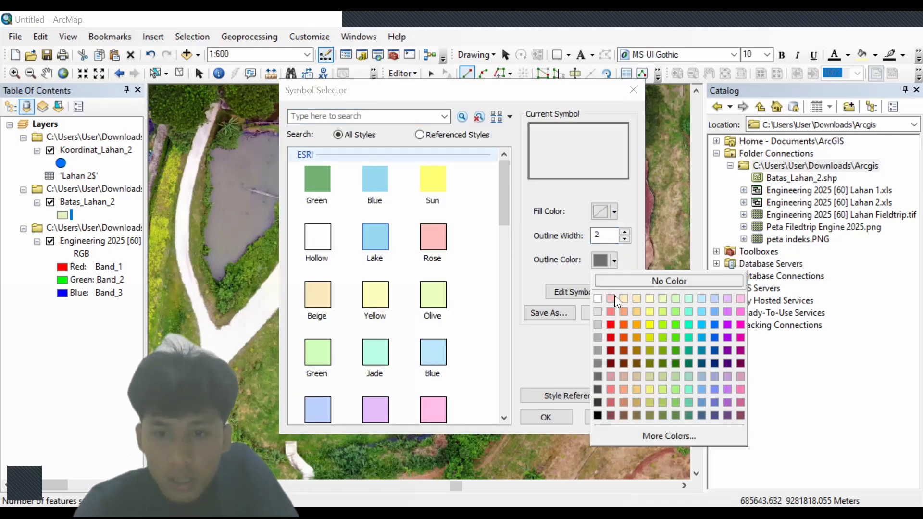
left_click(609, 324)
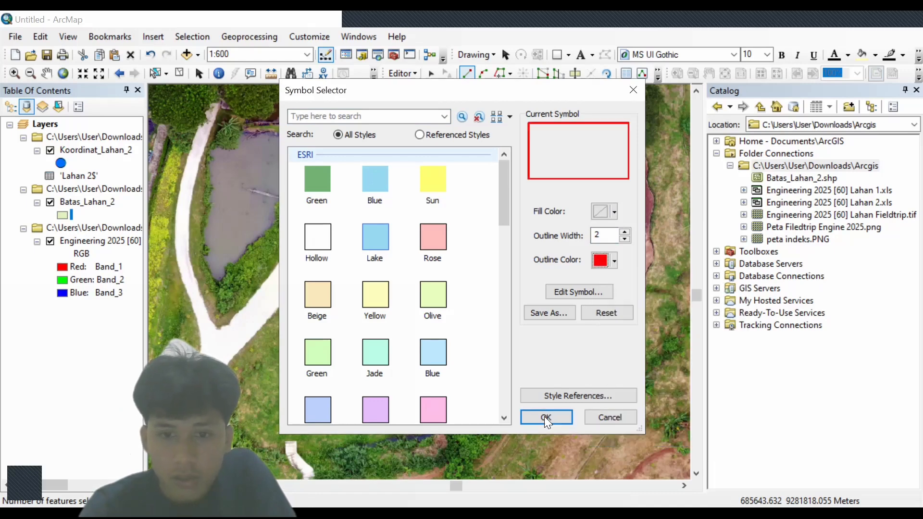
left_click(545, 416)
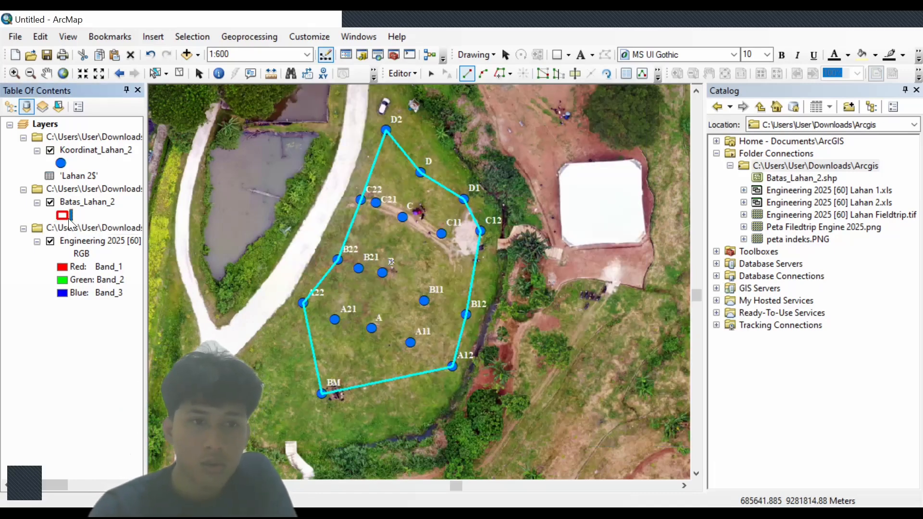
- Switch the map to Layout View
left_click(69, 217)
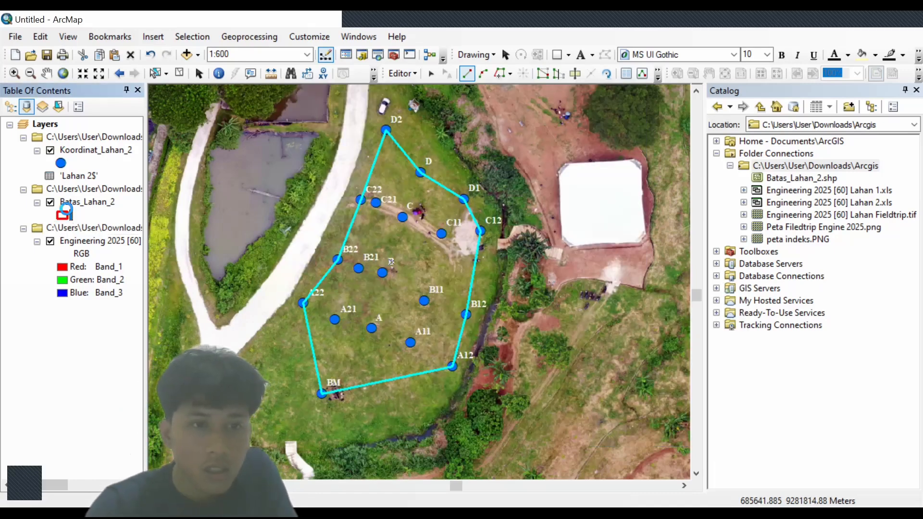
left_click(551, 413)
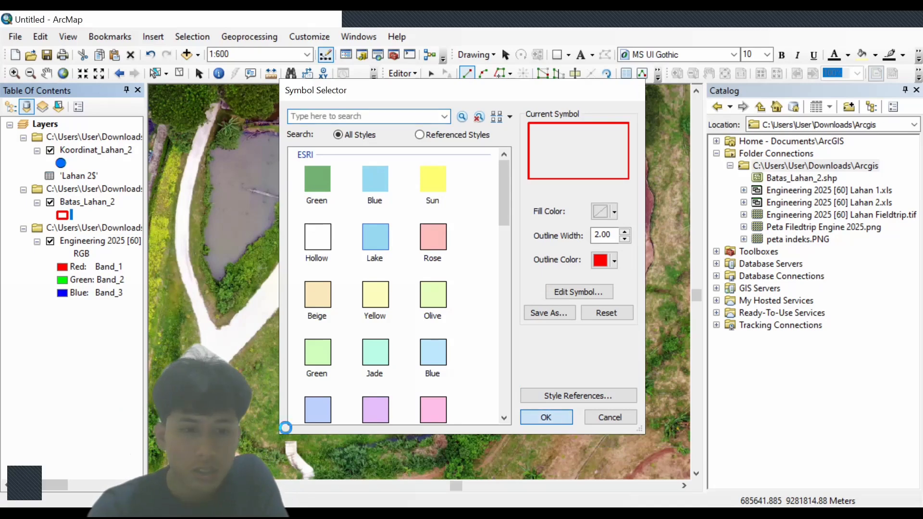
left_click(167, 486)
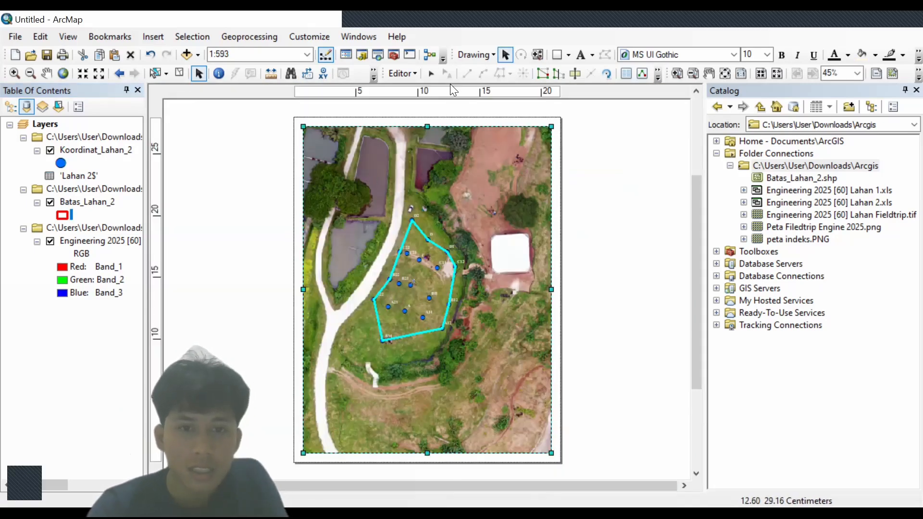
right_click(525, 142)
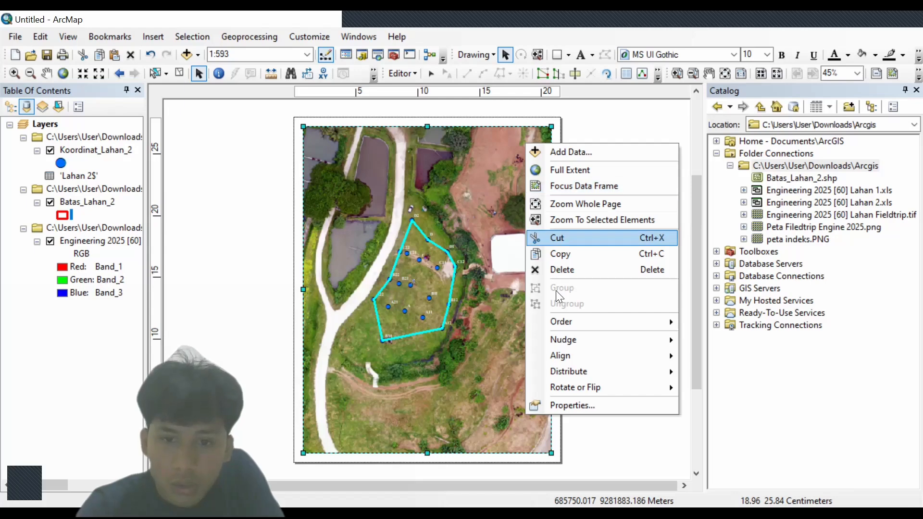
left_click(571, 405)
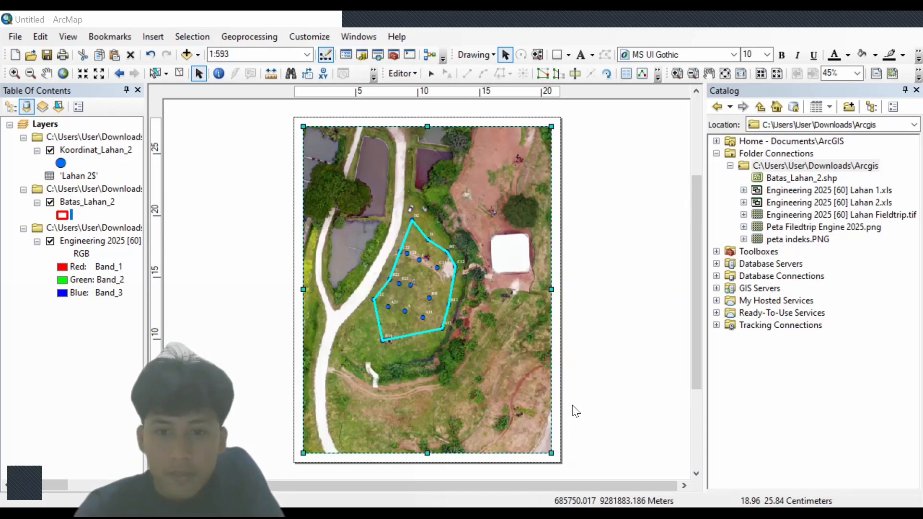
left_click(466, 69)
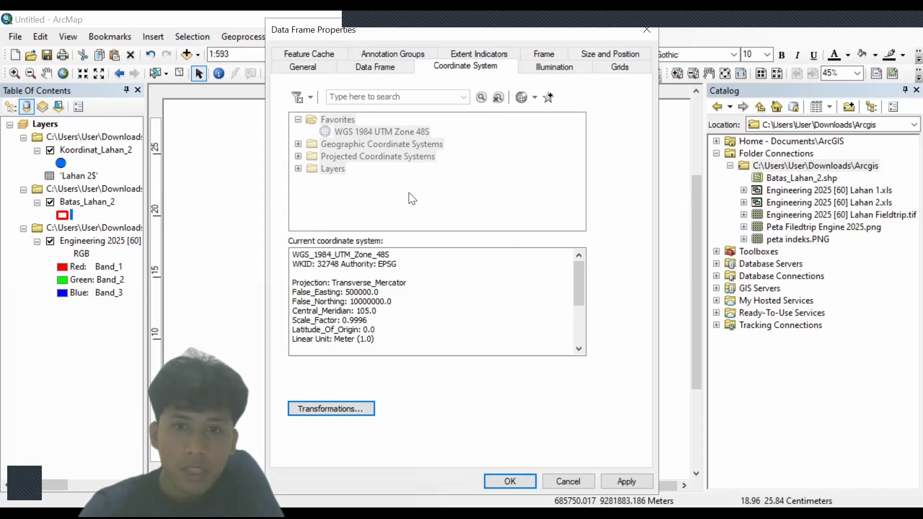
left_click(340, 54)
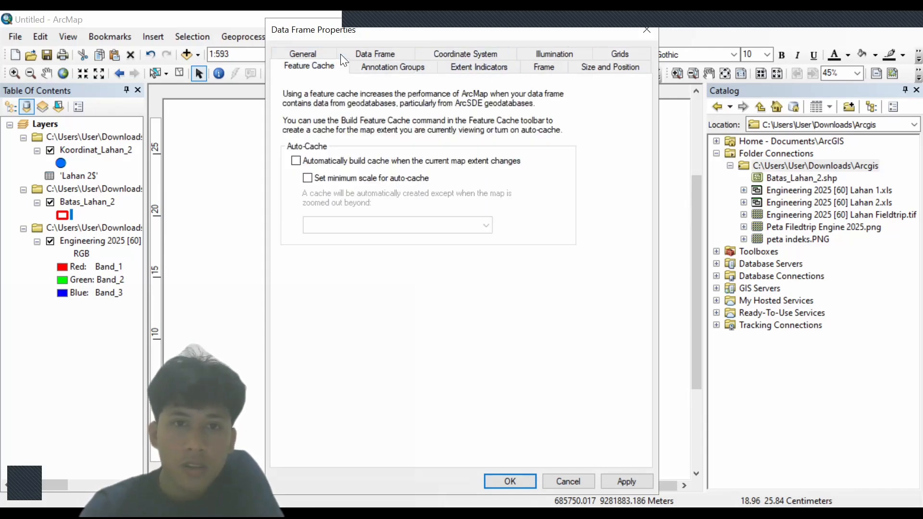
left_click(458, 57)
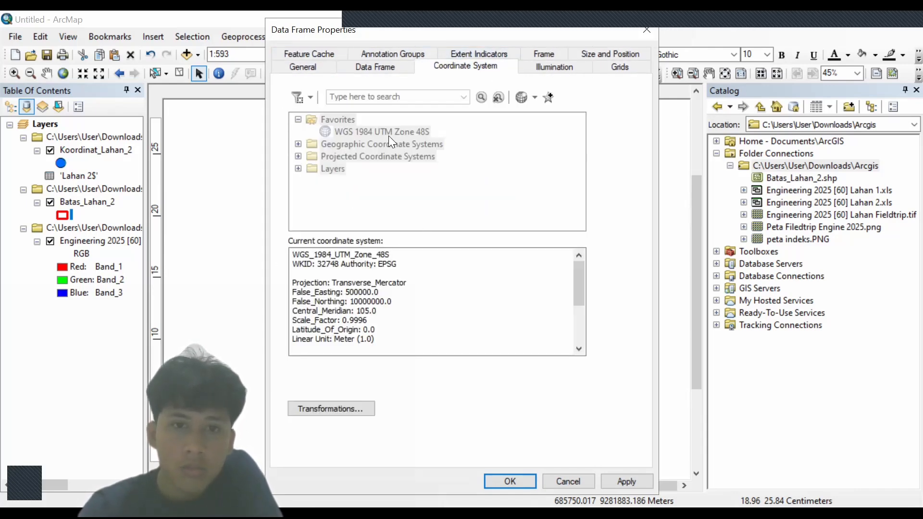
left_click(312, 57)
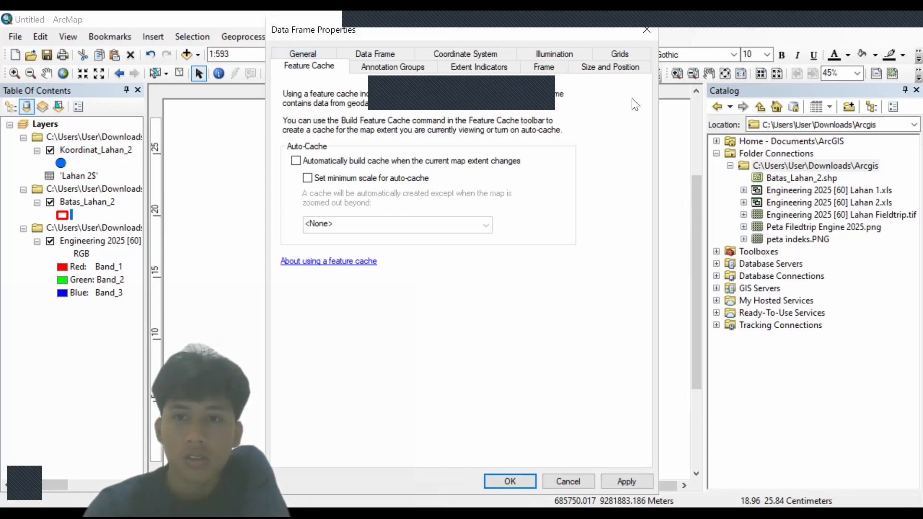
left_click(648, 31)
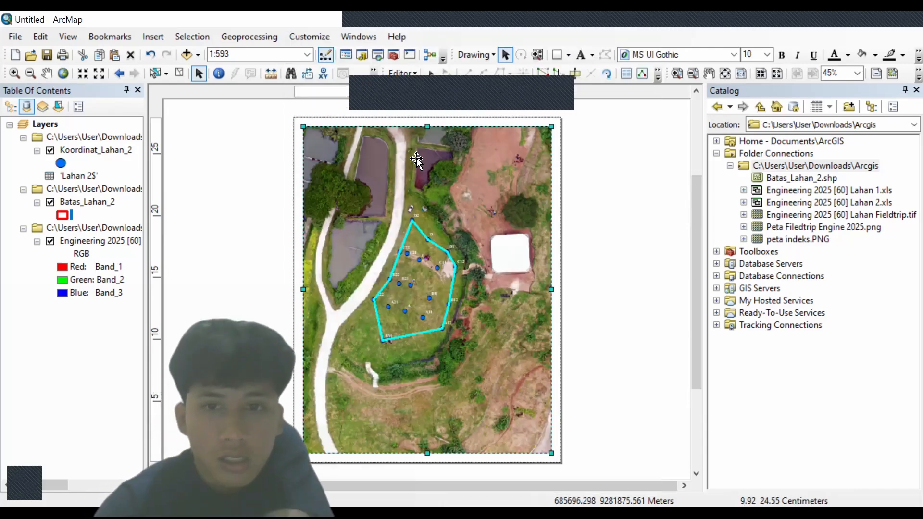
right_click(426, 450)
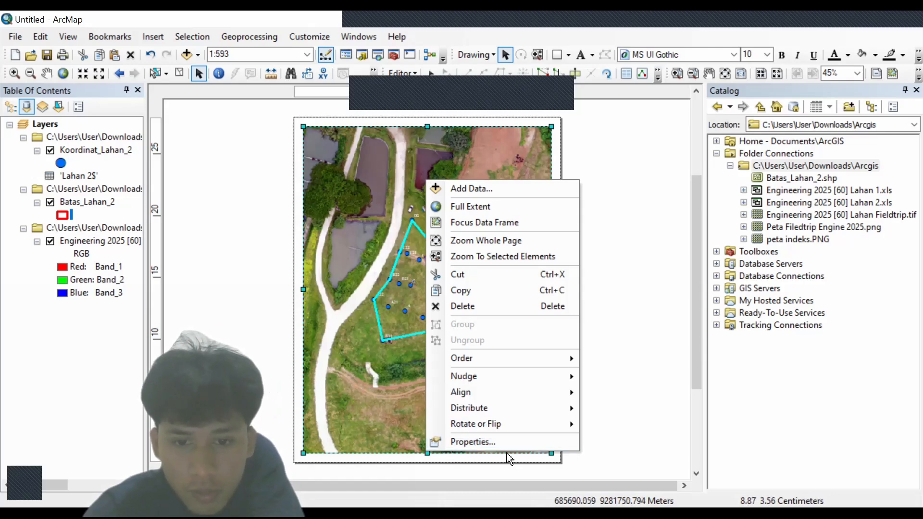
left_click(497, 442)
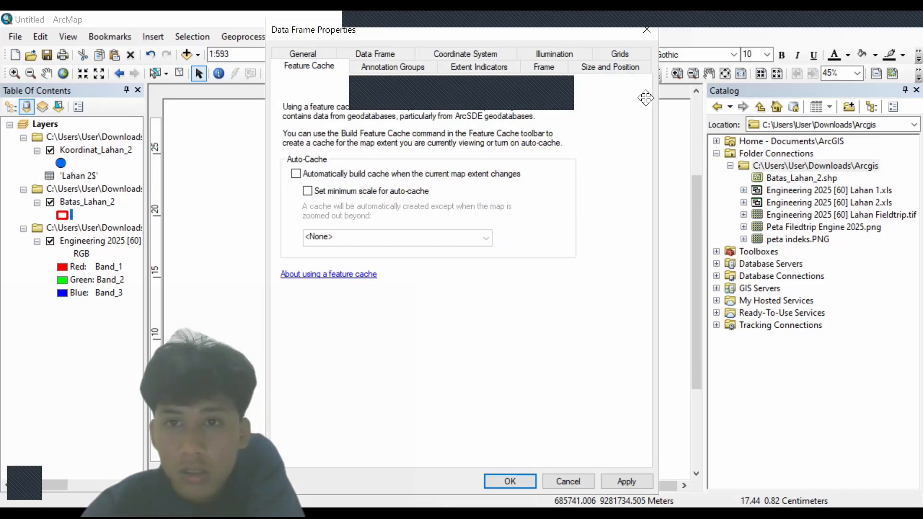
left_click(646, 38)
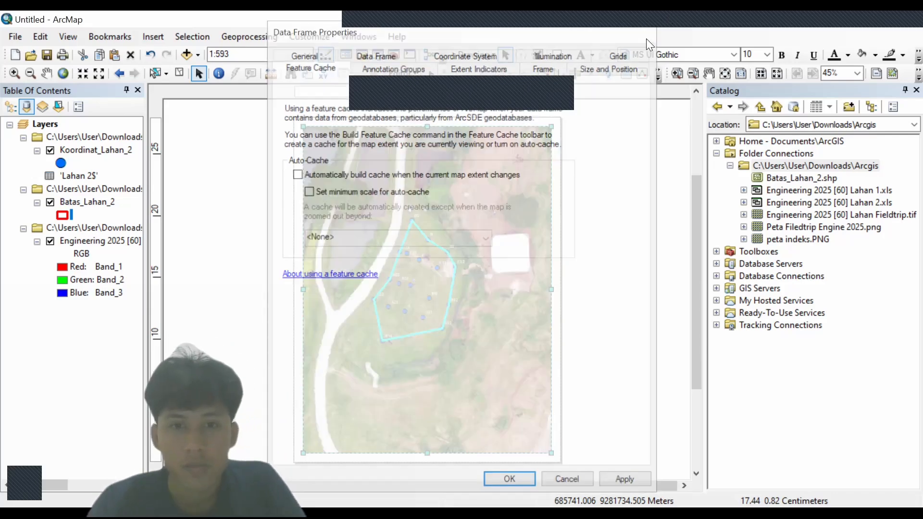
- In Page and Print Setup, set the page size to A4 with landscape orientation
left_click(497, 121)
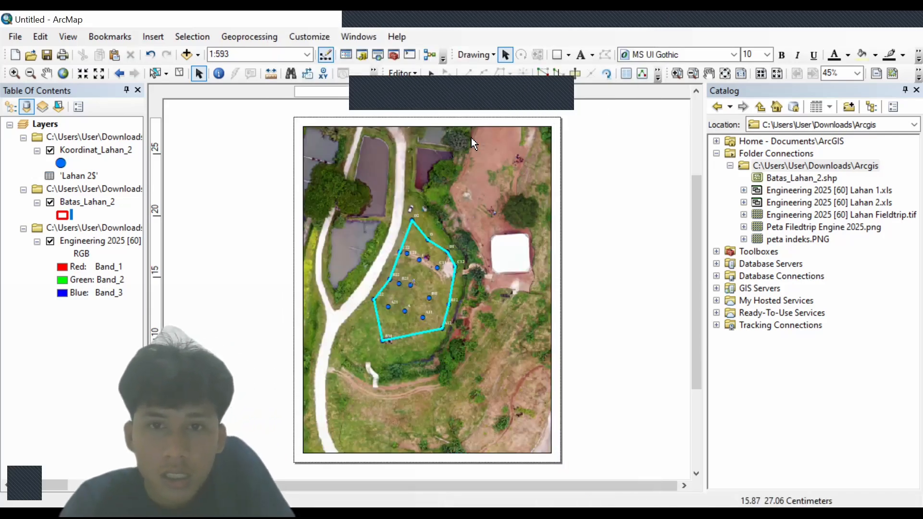
double_click(471, 138)
left_click(472, 118)
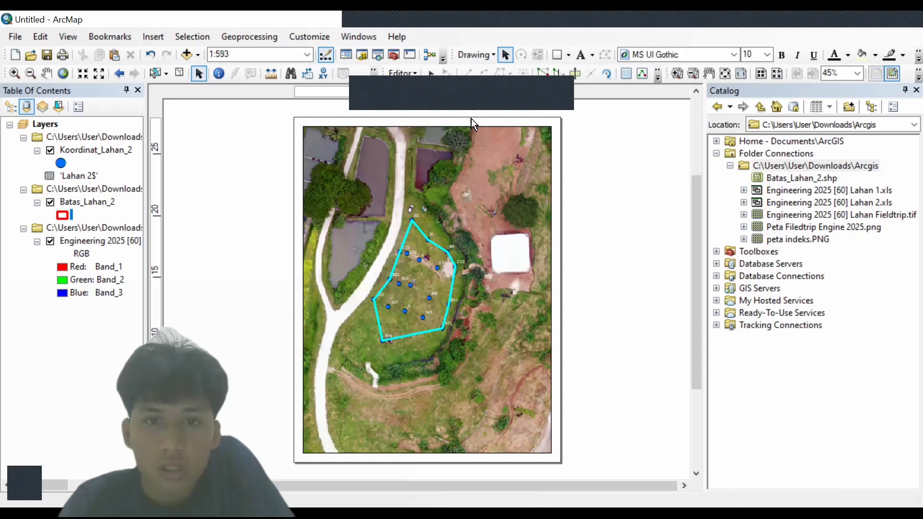
right_click(471, 119)
left_click(482, 180)
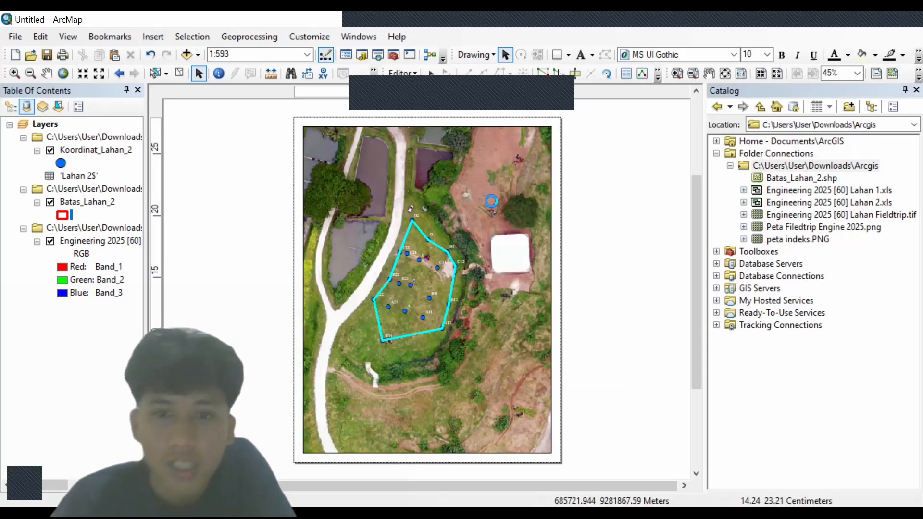
left_click(456, 201)
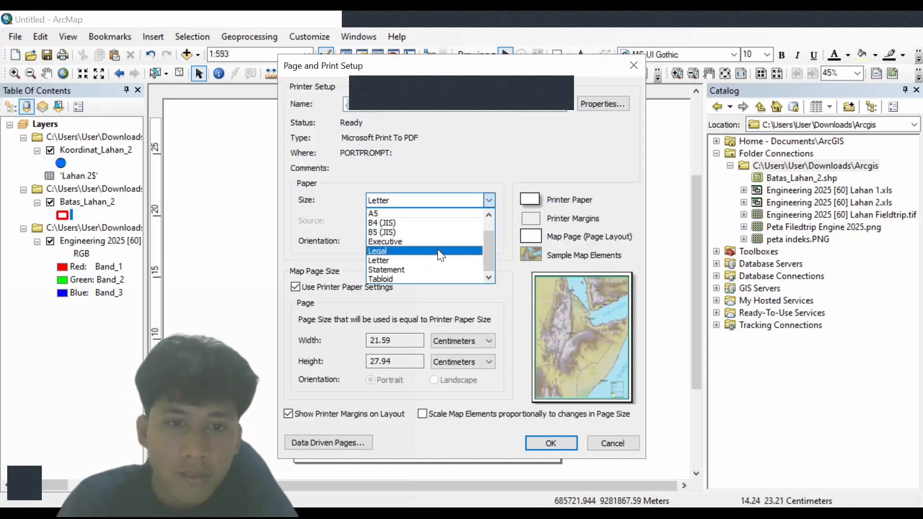
left_click(427, 221)
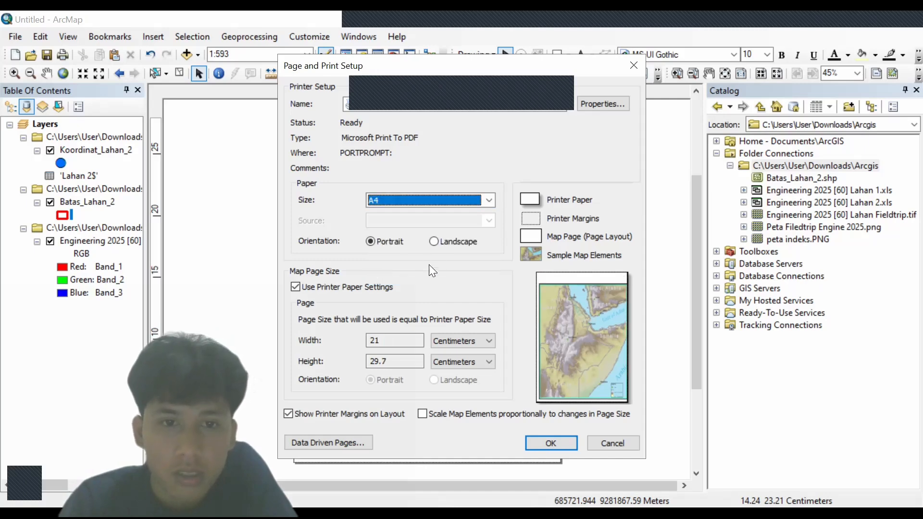
left_click(435, 242)
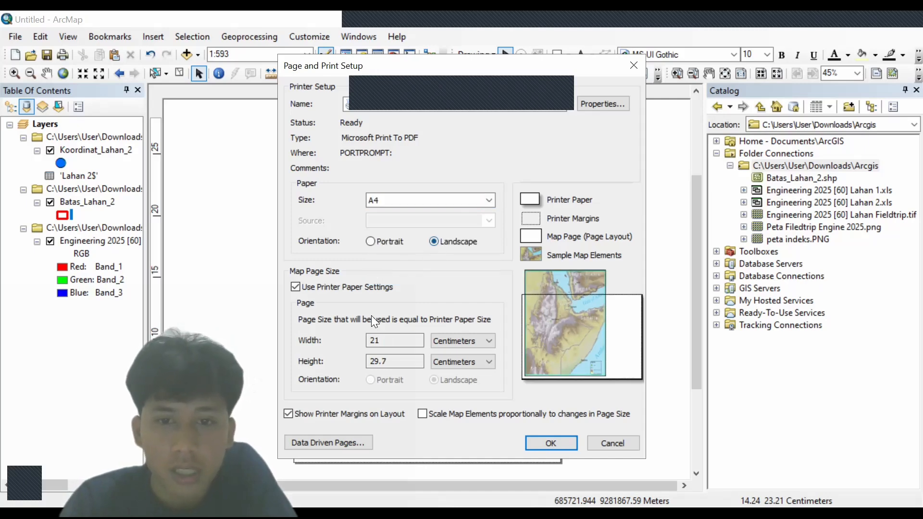
left_click(548, 443)
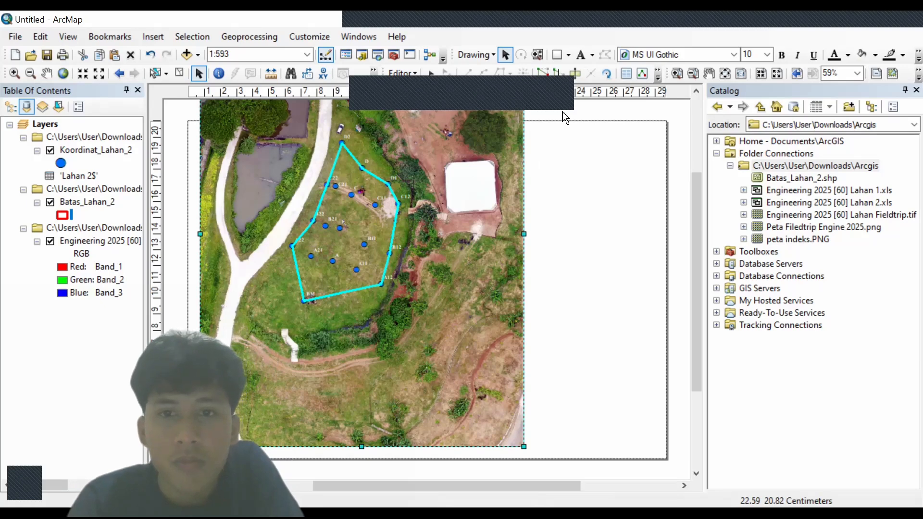
scroll(396, 107, "down", 1)
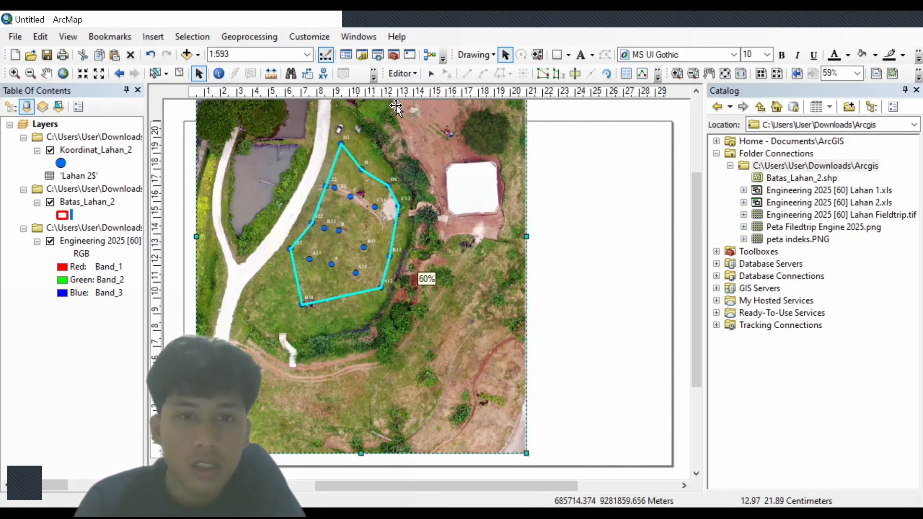
scroll(396, 108, "up", 3)
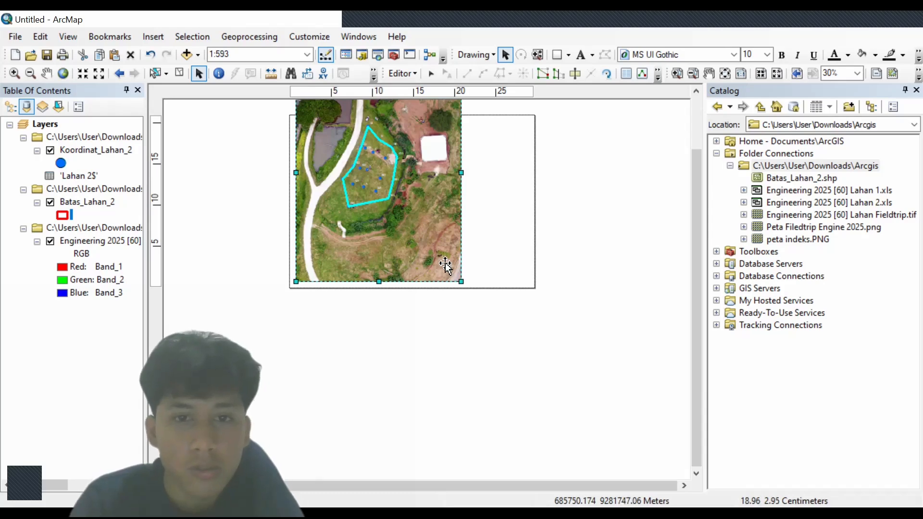
left_click(463, 324)
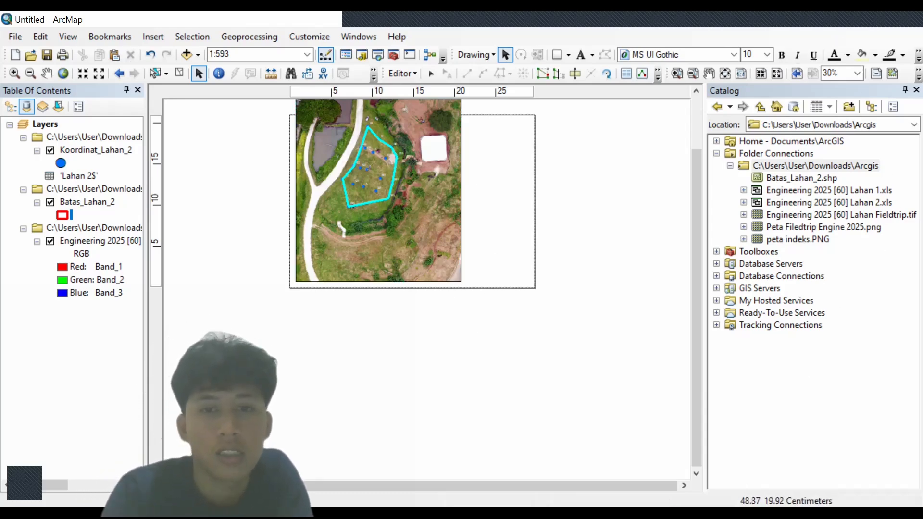
- Drag the map frame's top-left corner and right edge inward to fit the page's left portion
left_click_drag(701, 266, 692, 236)
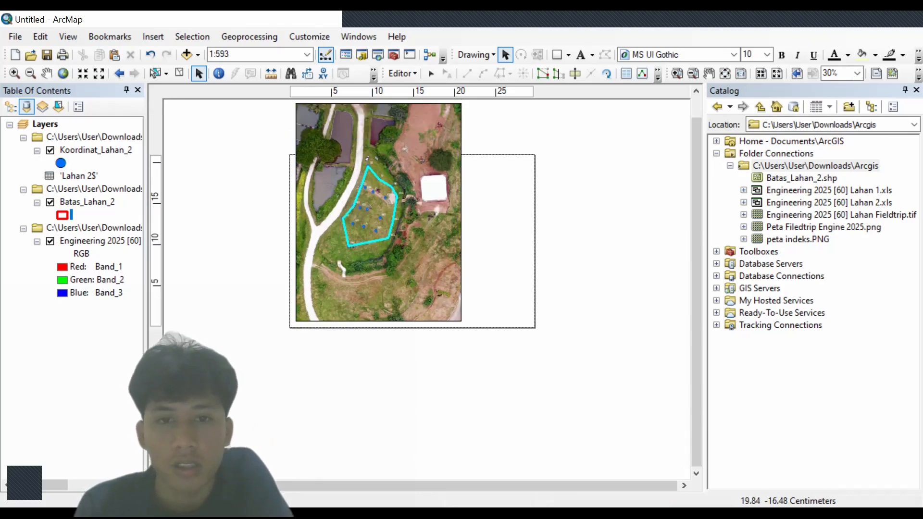
left_click(417, 158)
left_click_drag(295, 101, 299, 163)
left_click_drag(461, 241, 415, 242)
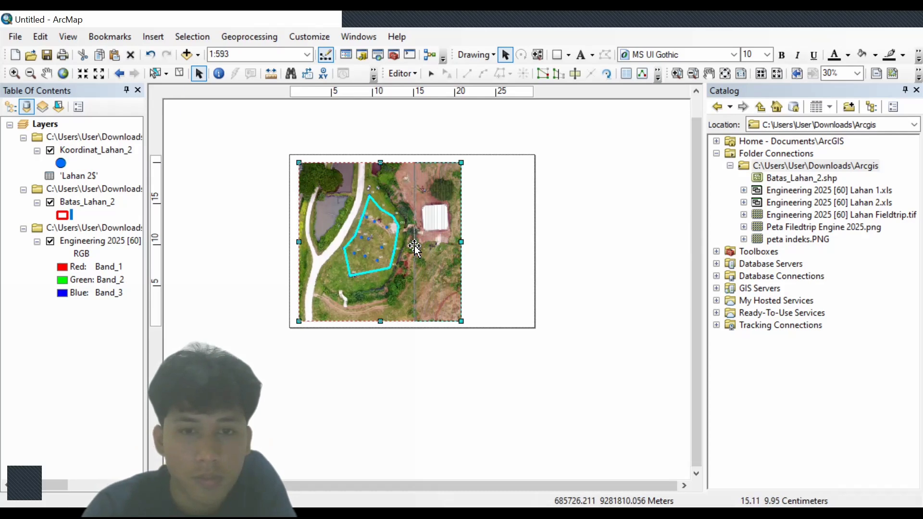
right_click(373, 255)
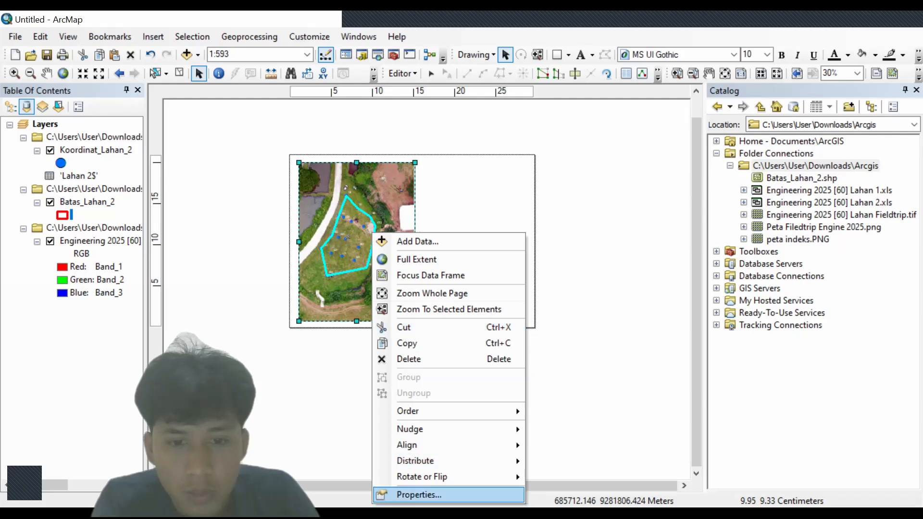
- In Data Frame Properties, add a labels-only measured grid to the orthophoto frame
left_click(418, 495)
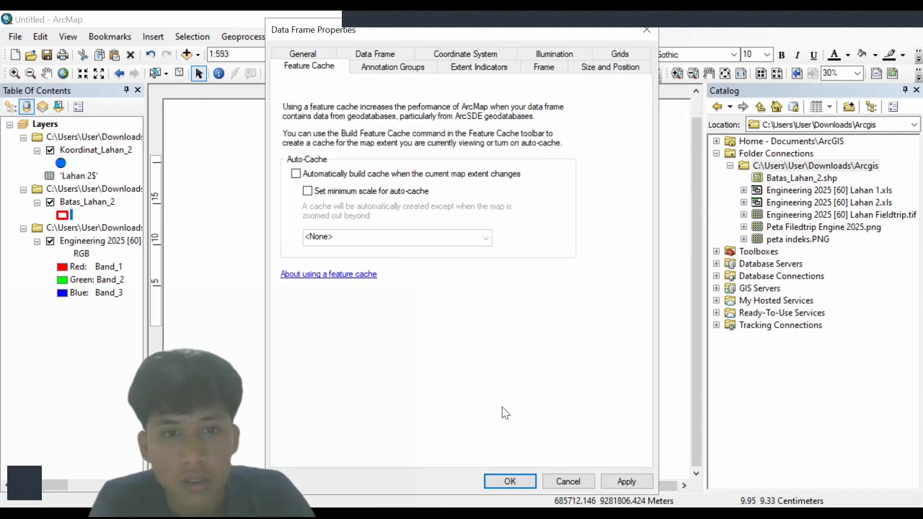
left_click(502, 50)
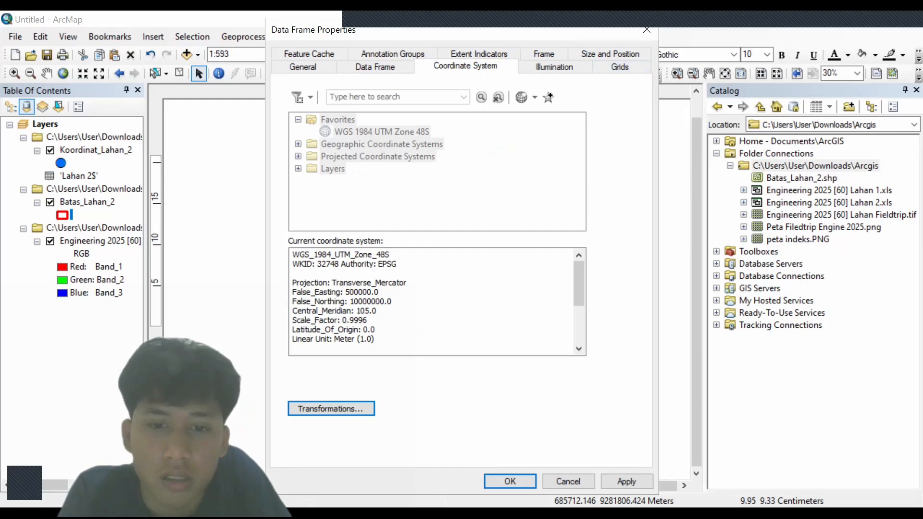
left_click(633, 63)
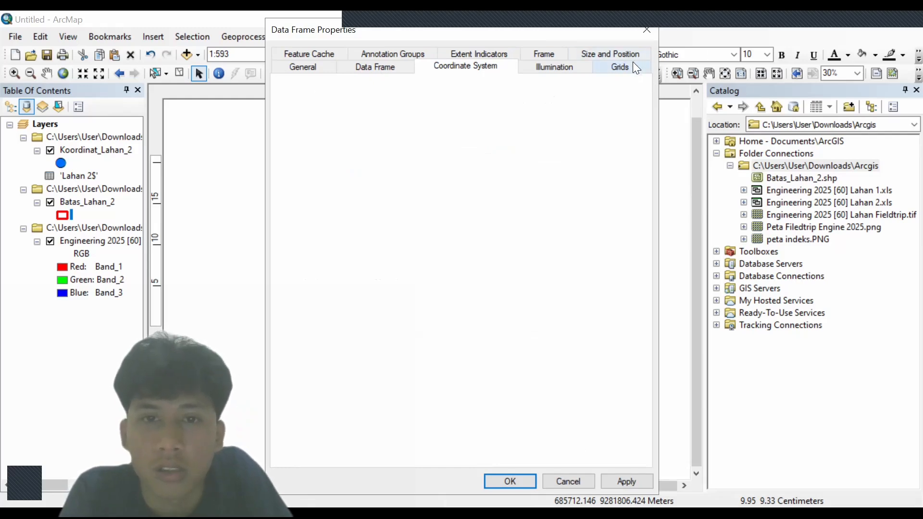
left_click(539, 109)
left_click(443, 218)
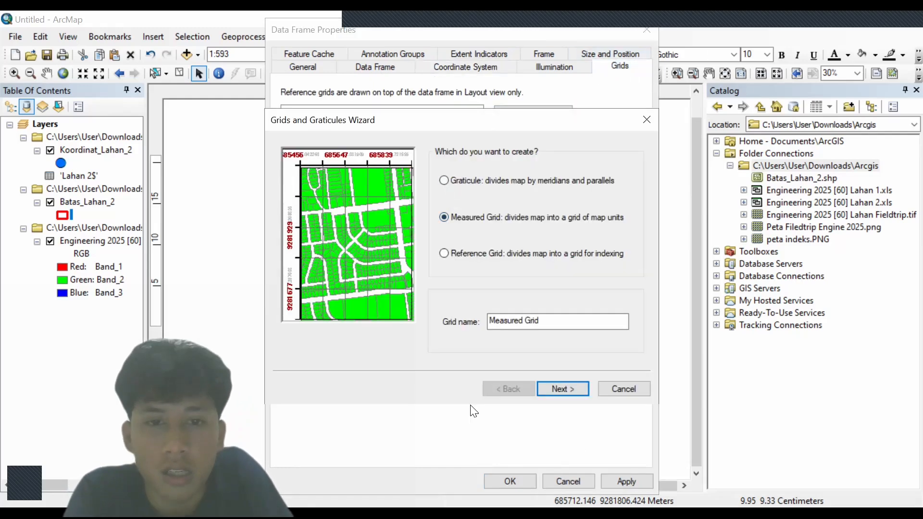
left_click(558, 390)
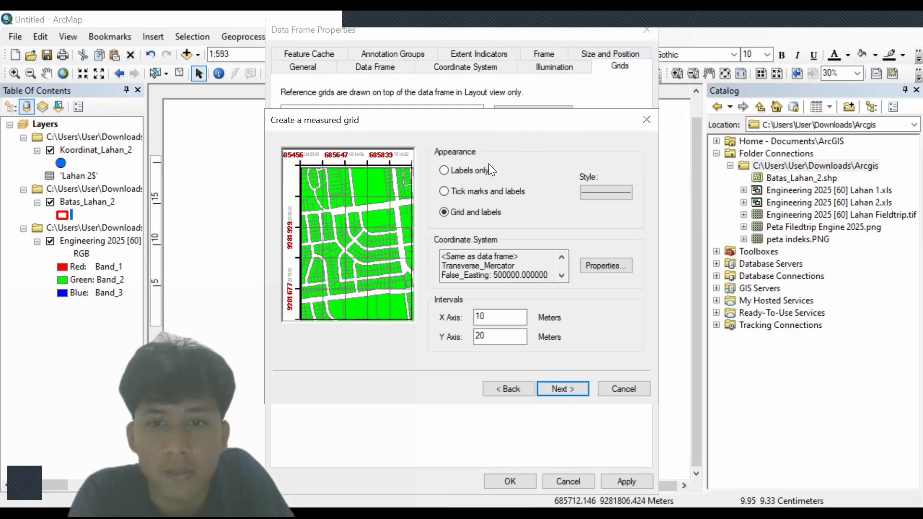
left_click(444, 170)
left_click(548, 389)
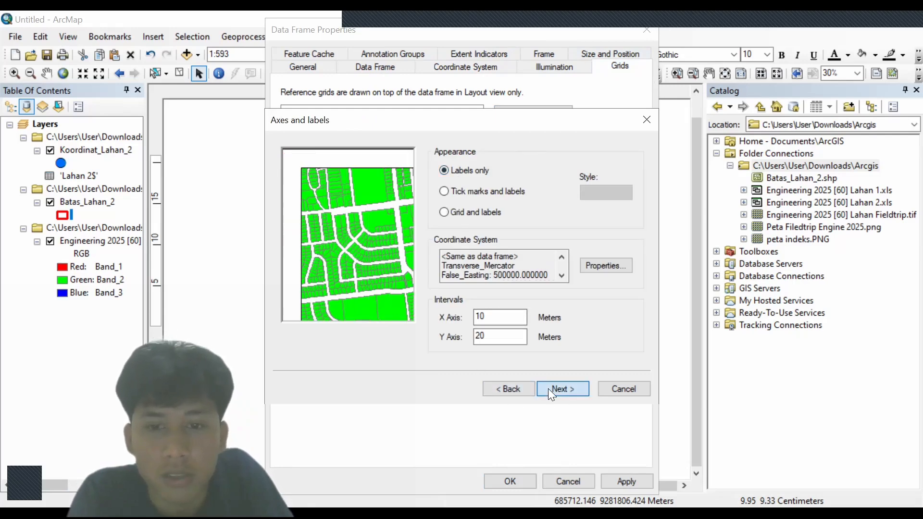
left_click(553, 388)
left_click(553, 388)
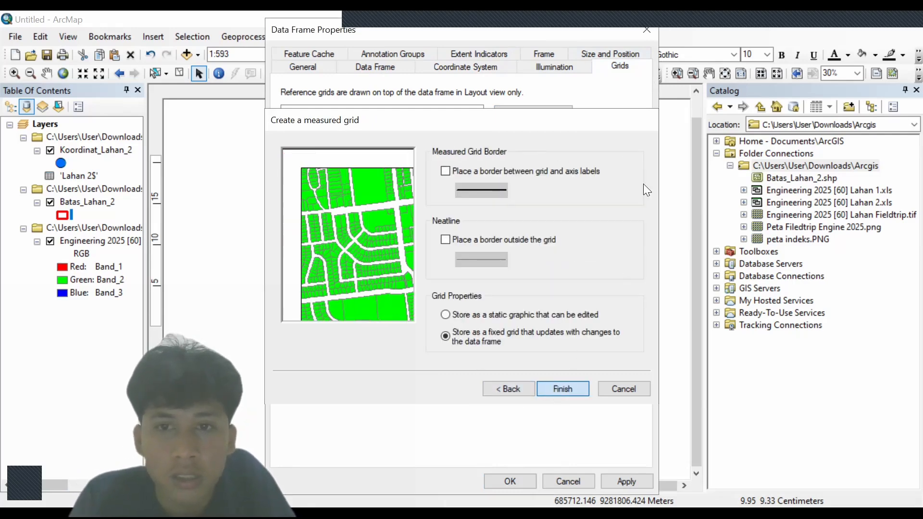
left_click(487, 65)
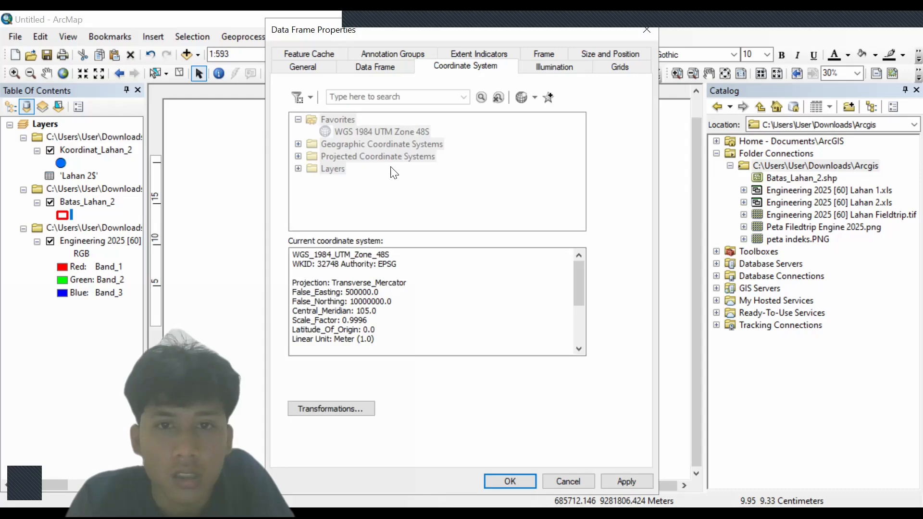
left_click(510, 481)
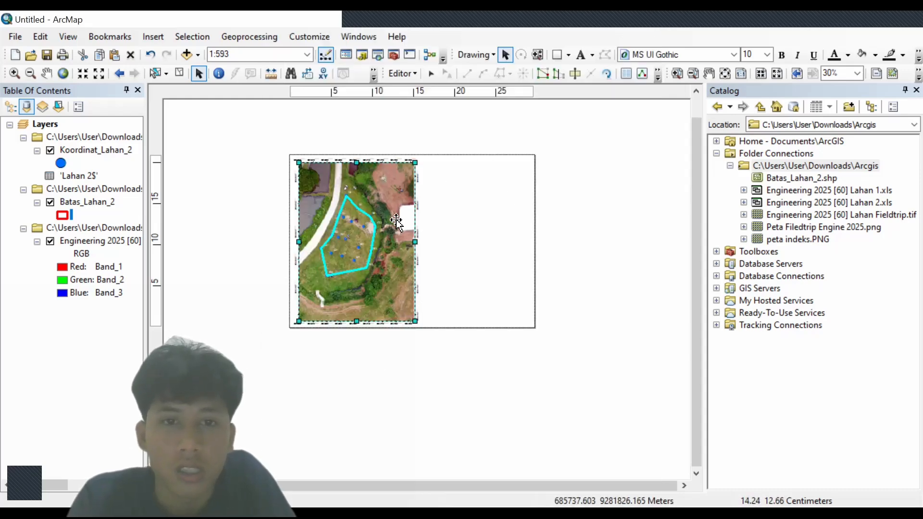
- Shrink and nudge the map frame, then draw a rectangle spanning the page just inside its edges
left_click(553, 58)
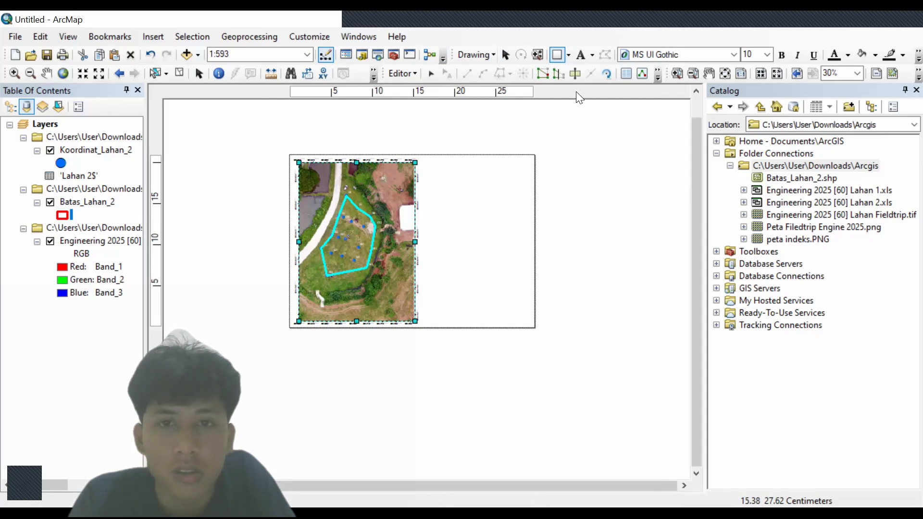
left_click(505, 56)
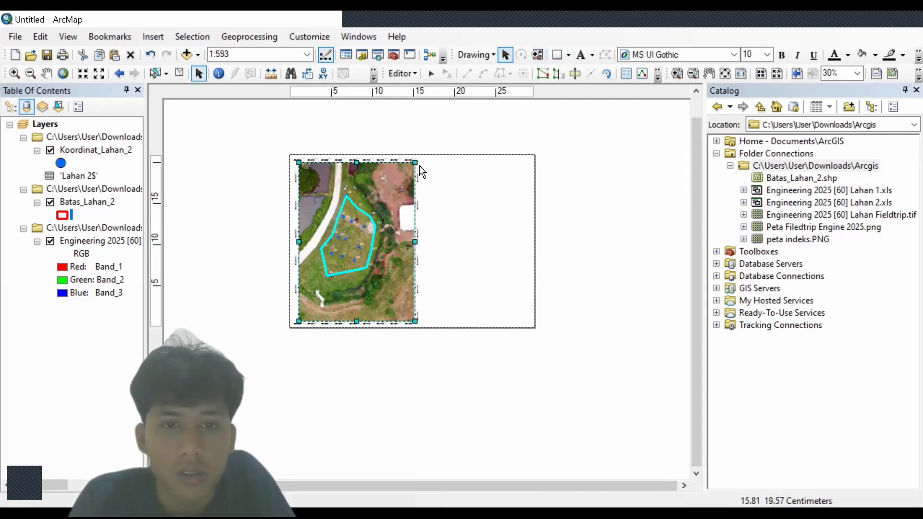
left_click_drag(416, 162, 402, 172)
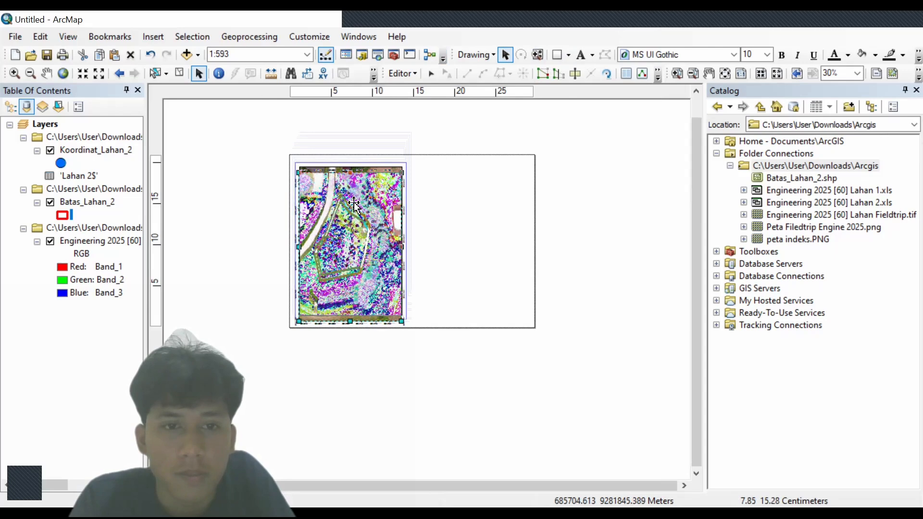
left_click_drag(358, 205, 364, 201)
left_click(558, 54)
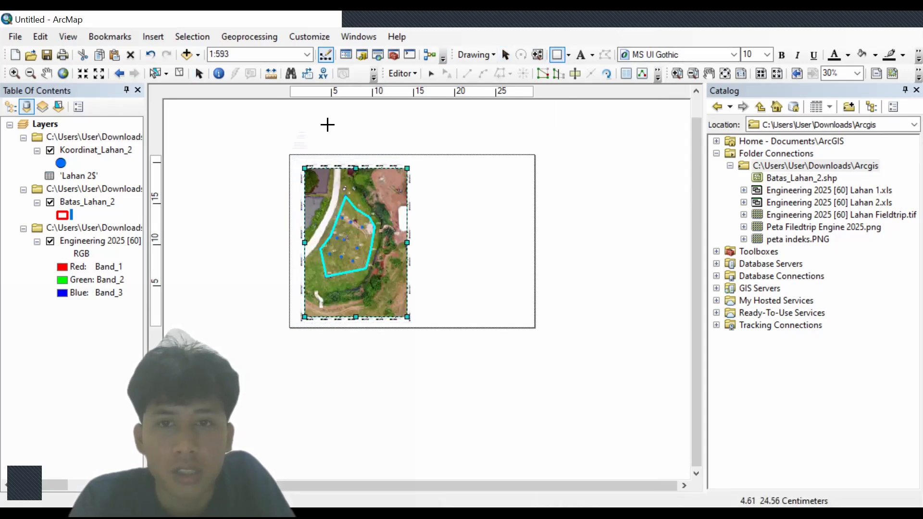
left_click_drag(300, 162, 523, 324)
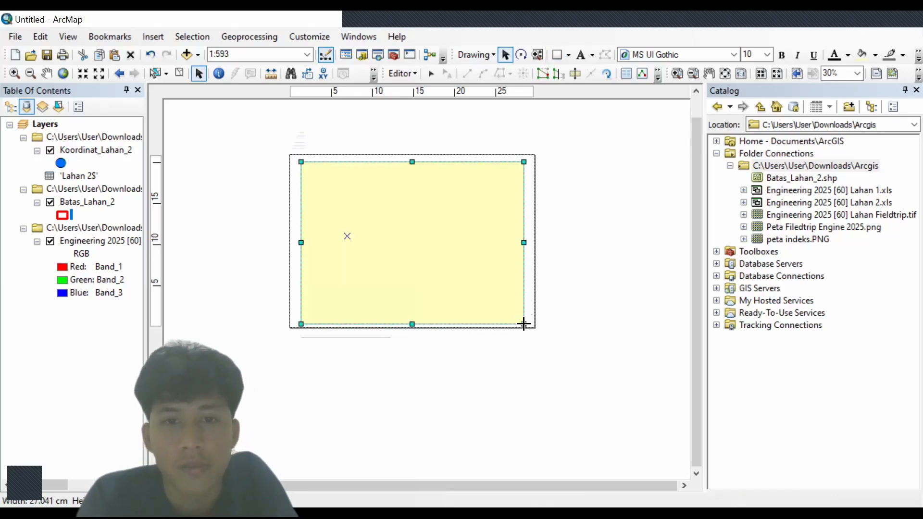
- Check the new rectangle's context menu and close it without changes
right_click(456, 252)
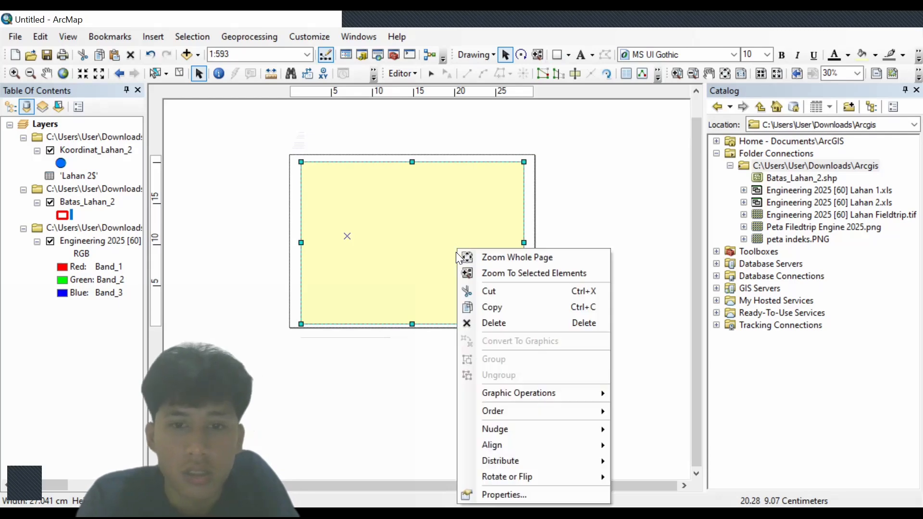
left_click(306, 390)
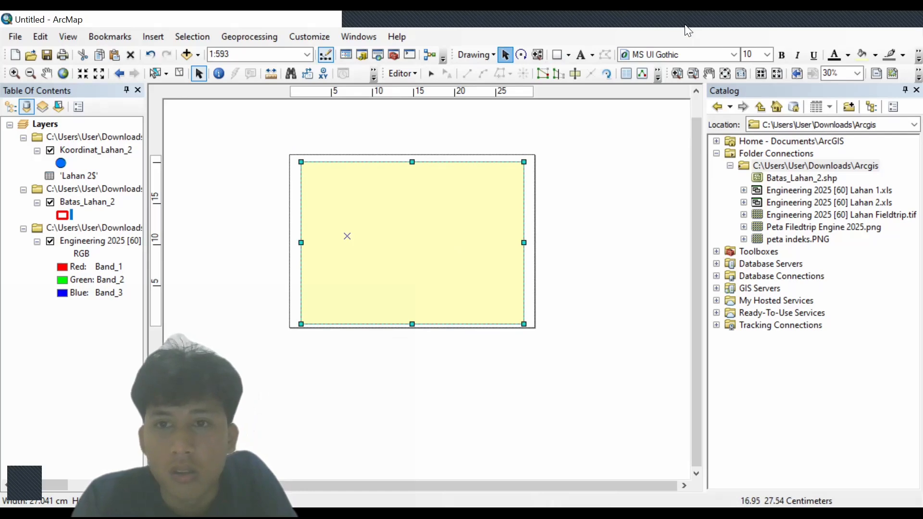
mouse_move(685, 24)
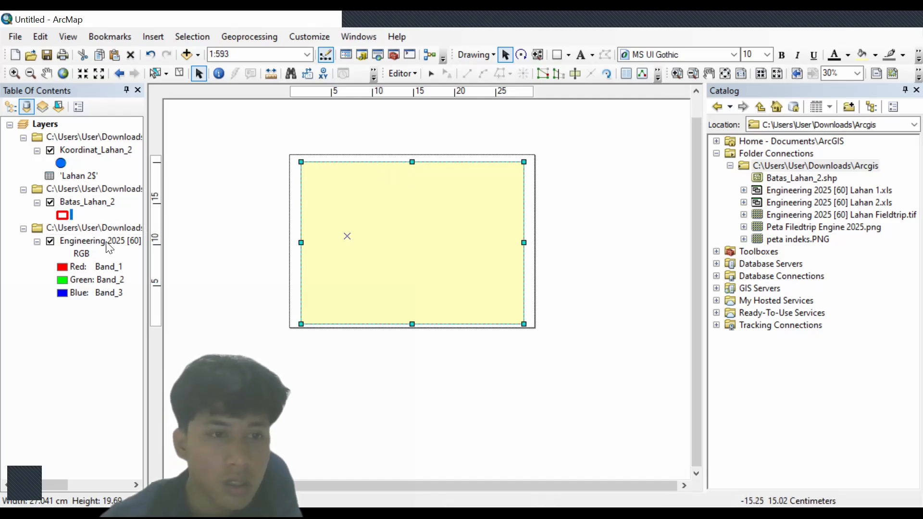
right_click(322, 194)
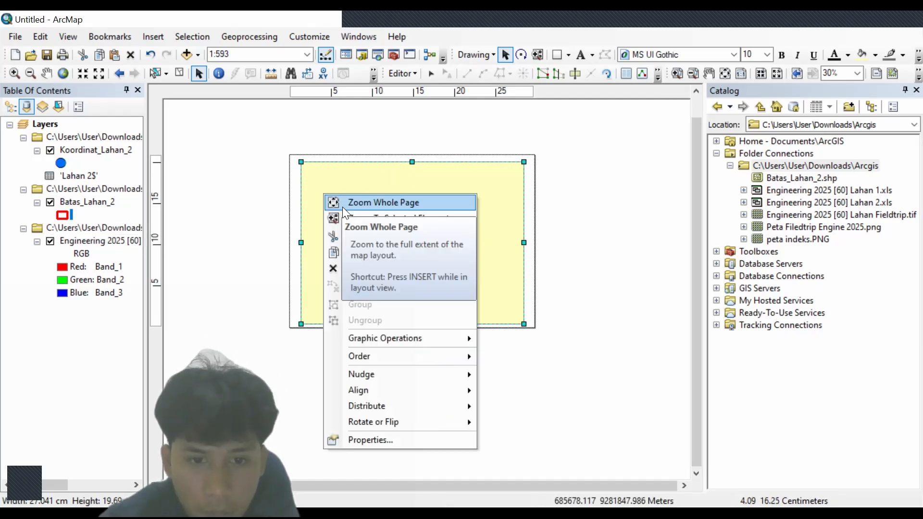
left_click(259, 212)
- Give the rectangle No Color fill, a black outline and outline width 2
double_click(328, 229)
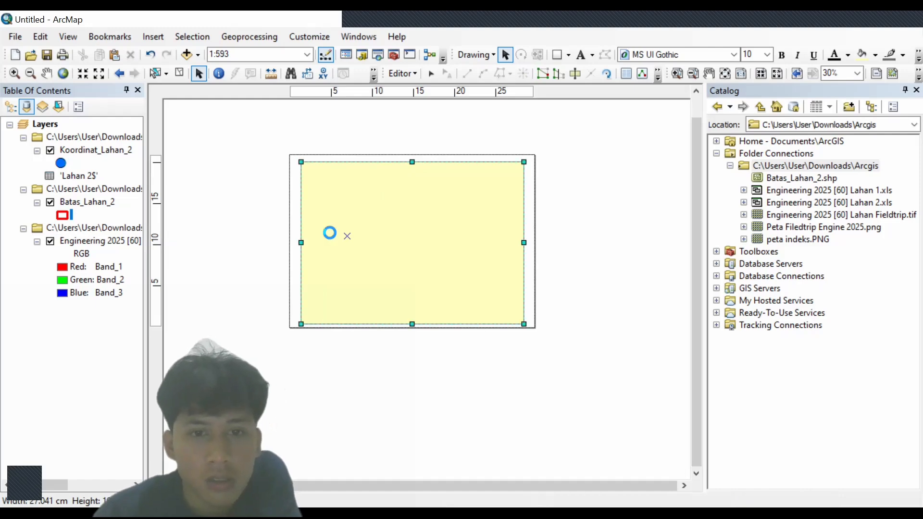
left_click(383, 201)
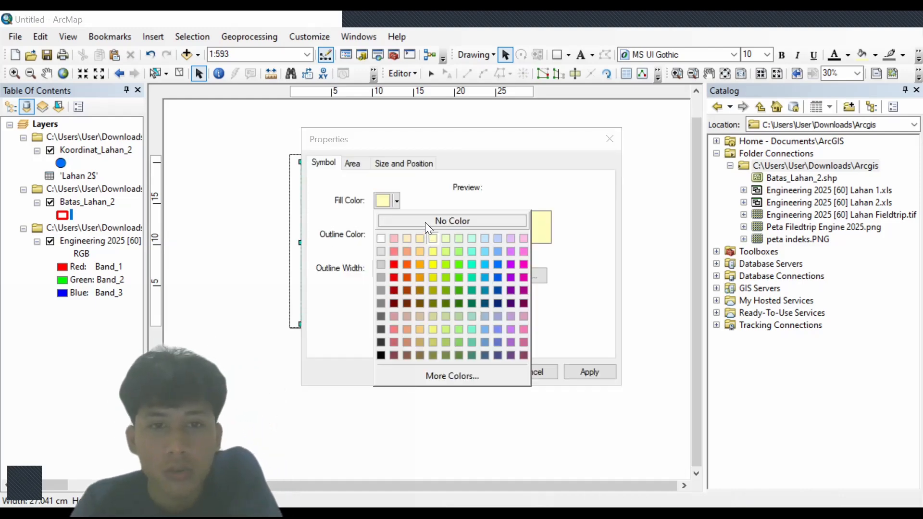
left_click(425, 222)
left_click(388, 234)
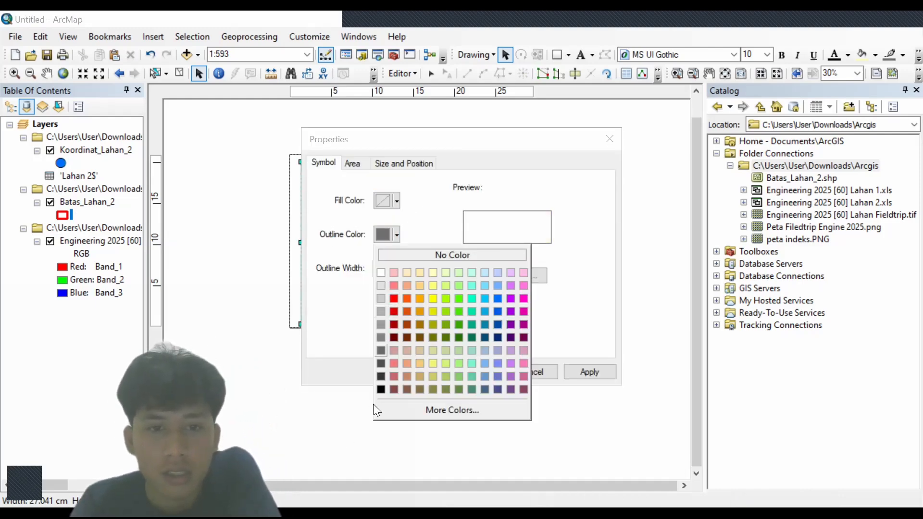
left_click(380, 389)
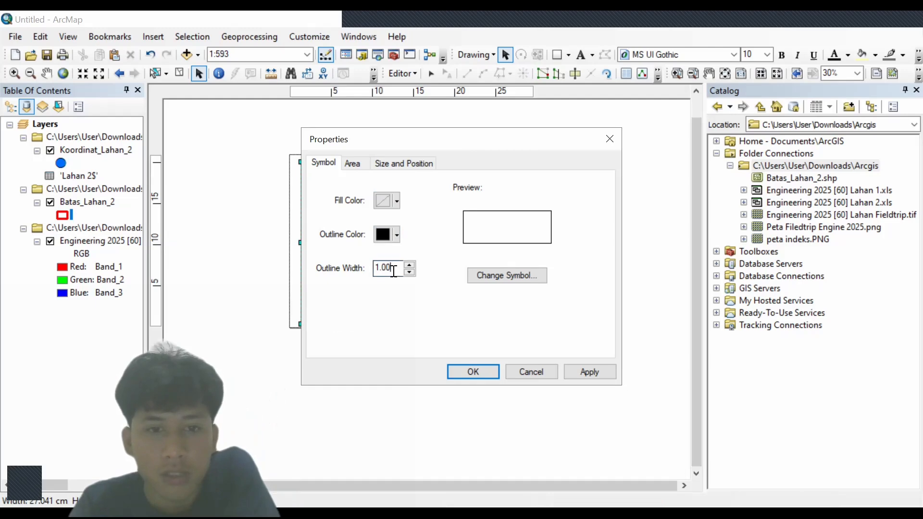
key("BackSpace")
key("BackSpace")
key("BackSpace")
type("2")
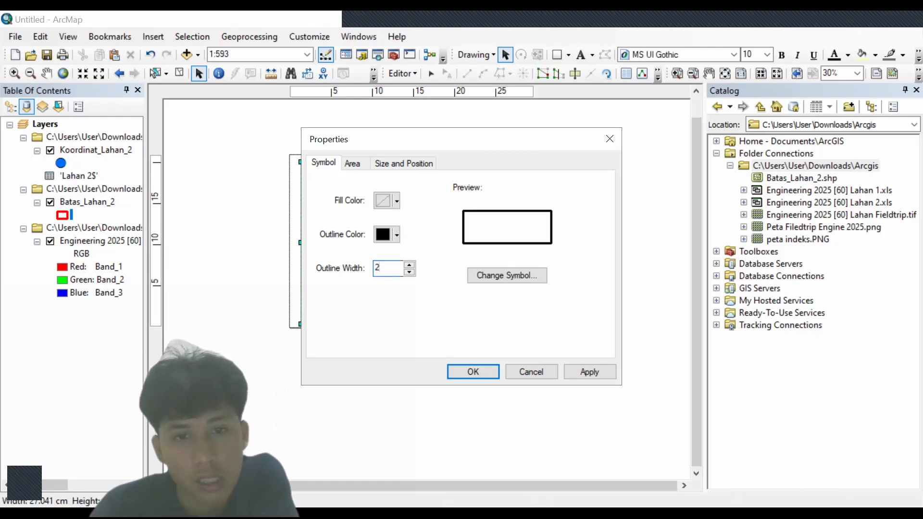
left_click(466, 371)
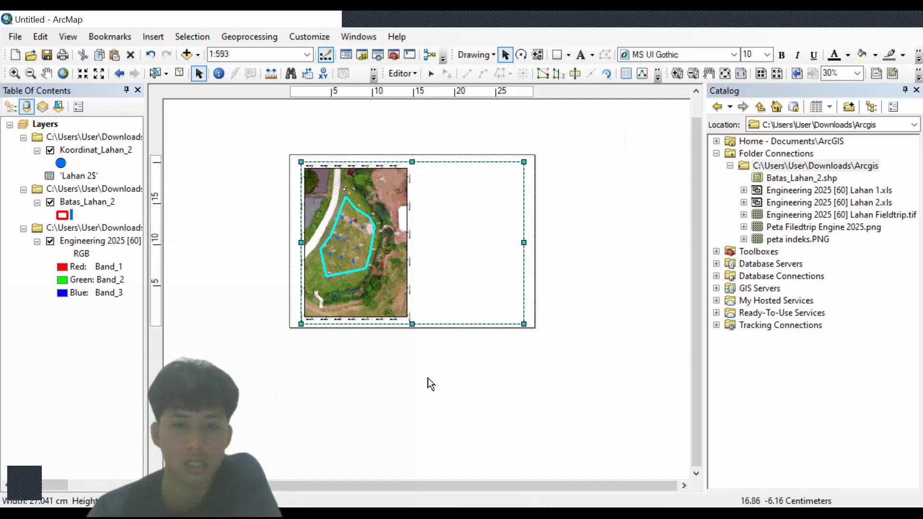
- Place a vertical ruler guide near the 15 cm mark beside the orthophoto frame
left_click(423, 93)
right_click(425, 95)
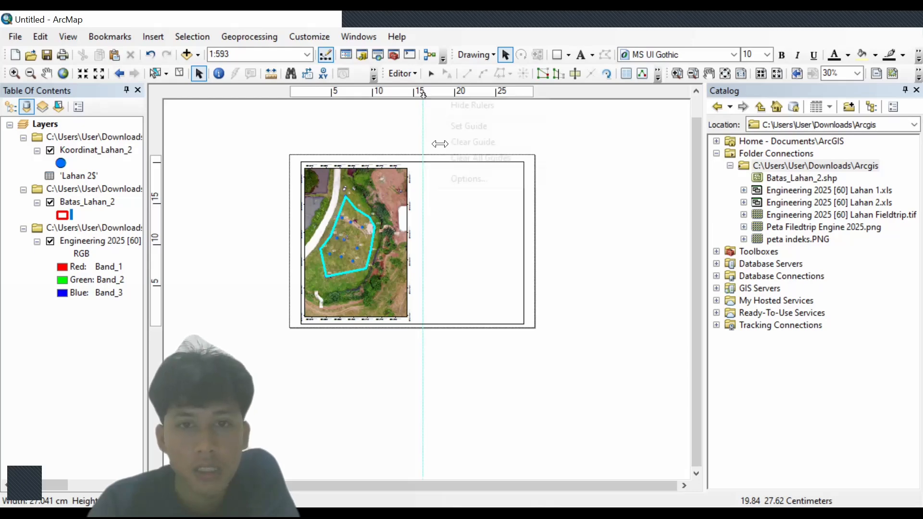
left_click(440, 147)
left_click(423, 94)
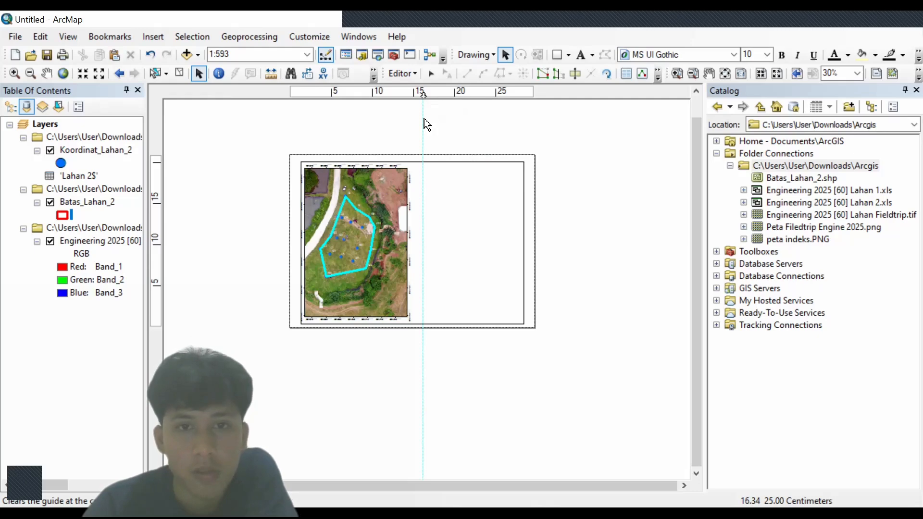
left_click_drag(423, 93, 417, 92)
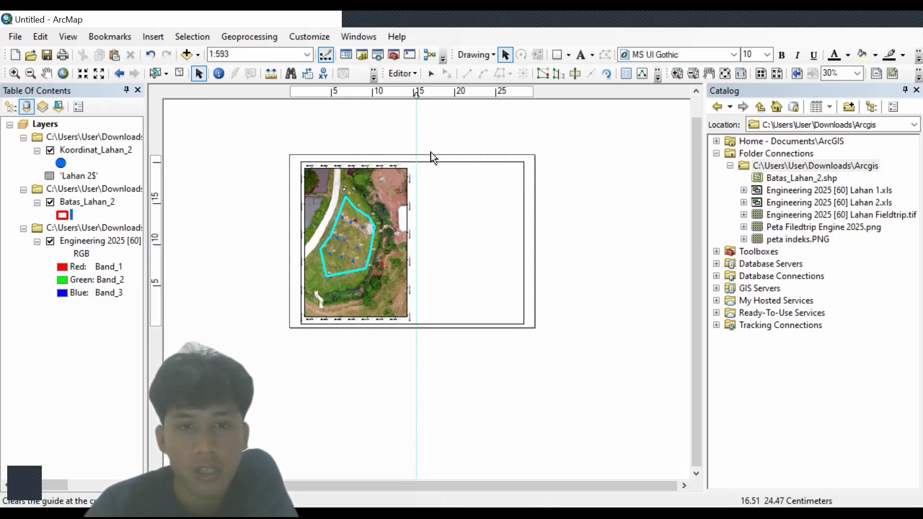
- Choose the Line shape on the Drawing toolbar and start the divider along the guide
left_click(562, 55)
left_click(568, 55)
left_click(556, 135)
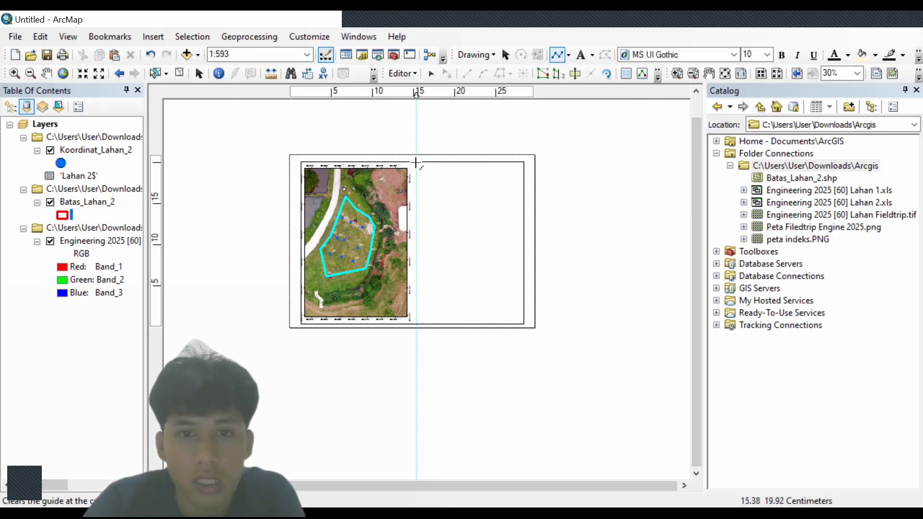
- End the vertical divider line at the bottom of the guide, splitting off the right panel
double_click(416, 323)
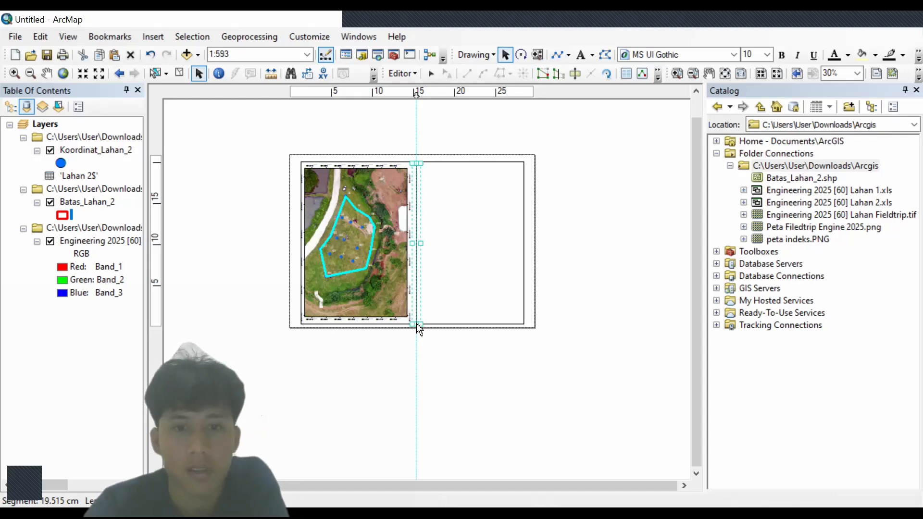
right_click(419, 178)
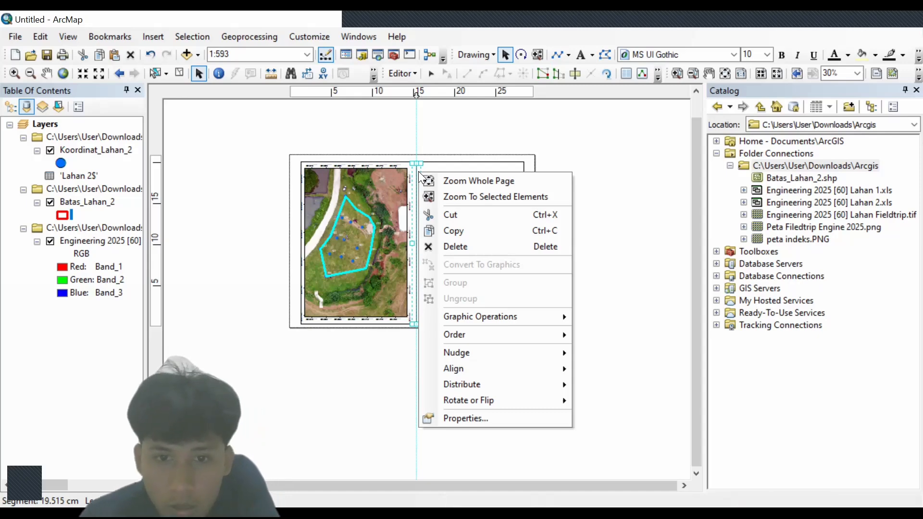
left_click(400, 267)
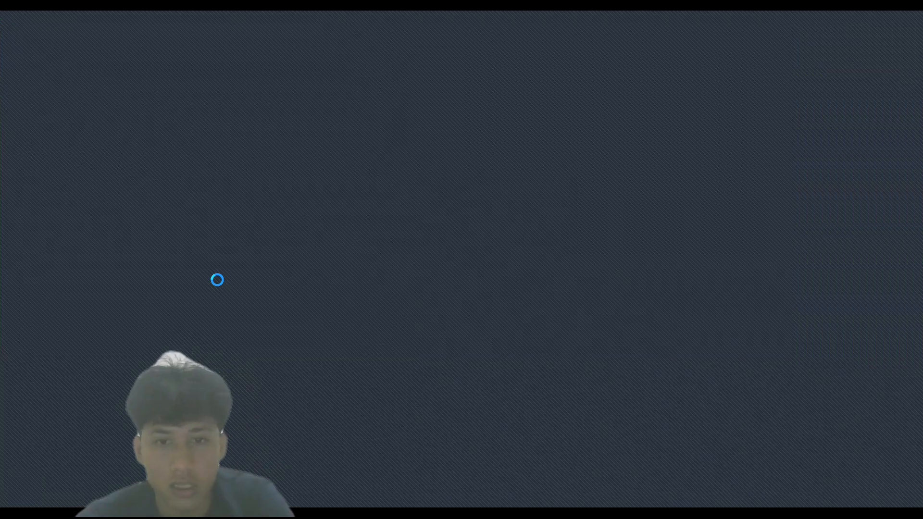
- Paste the IPB University logo image, move it to the top right panel and shrink it
key("ctrl+v")
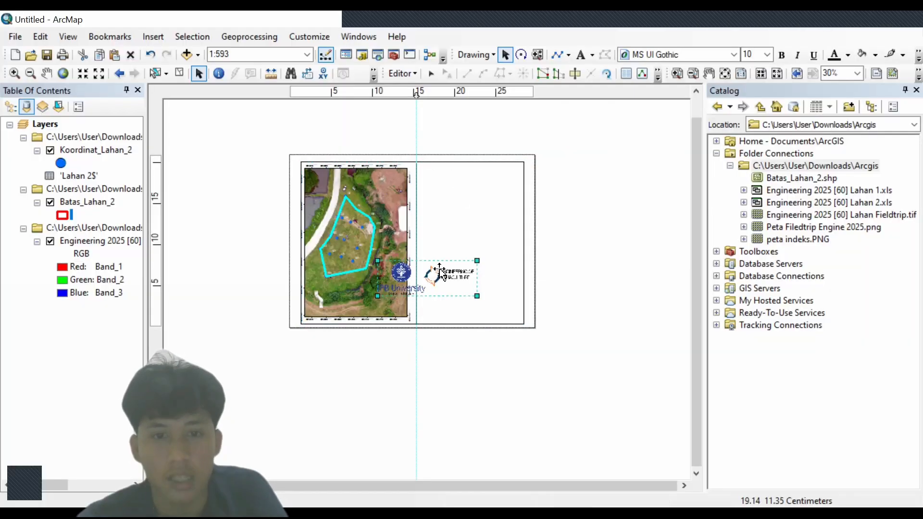
left_click_drag(448, 278, 486, 180)
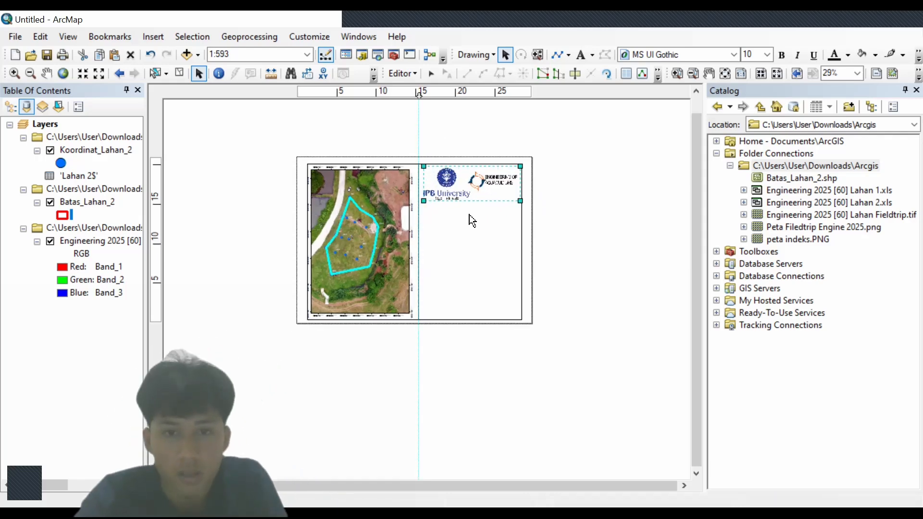
scroll(469, 215, "up", 3)
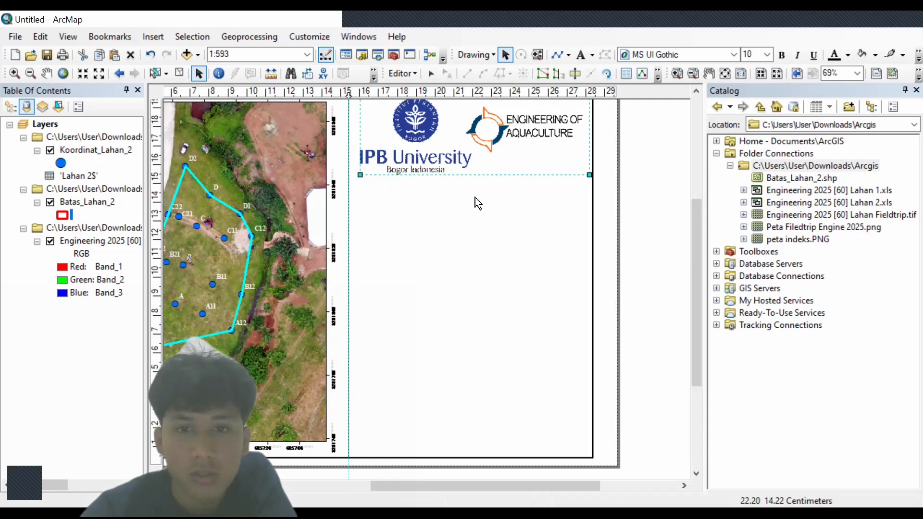
scroll(475, 197, "down", 1)
scroll(474, 197, "up", 1)
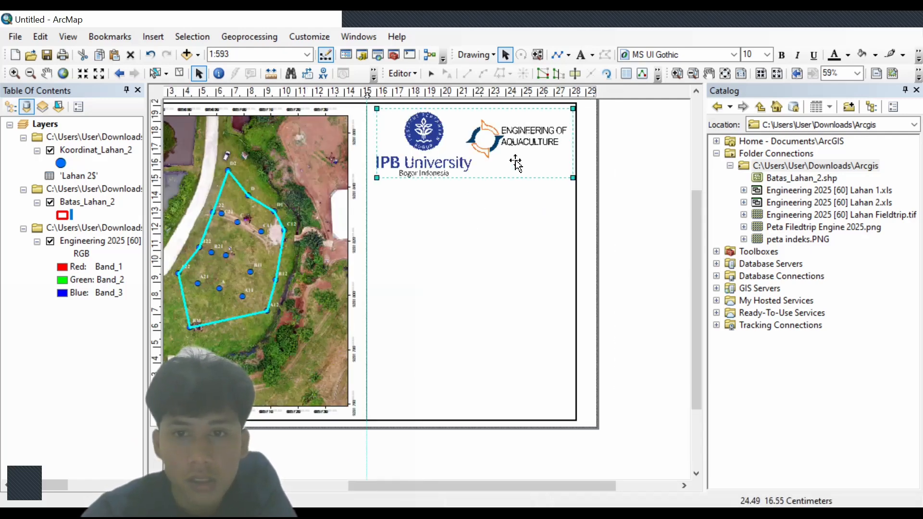
left_click_drag(571, 176, 535, 165)
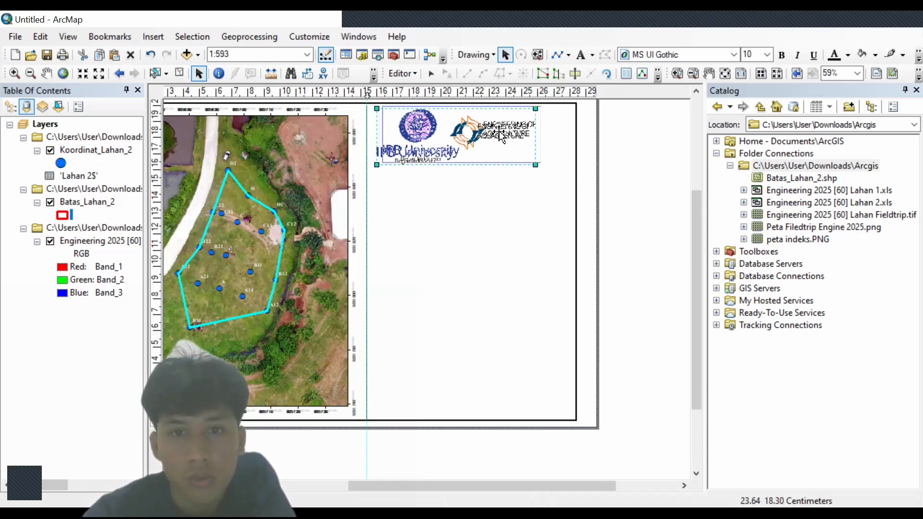
left_click_drag(496, 137, 511, 137)
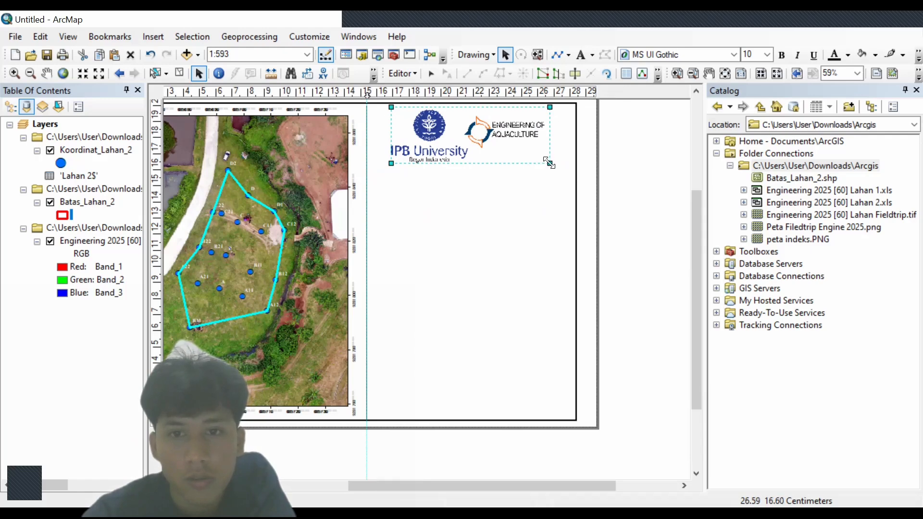
left_click_drag(550, 163, 526, 130)
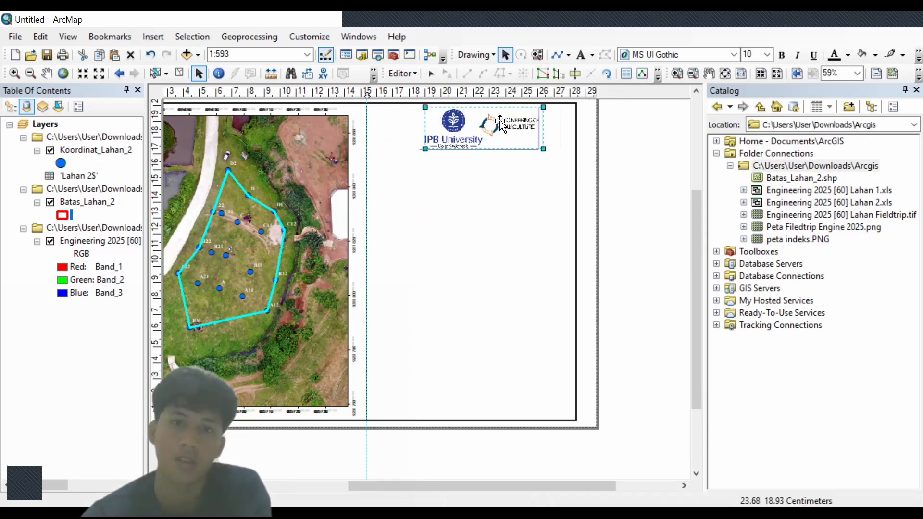
left_click_drag(538, 150, 487, 111)
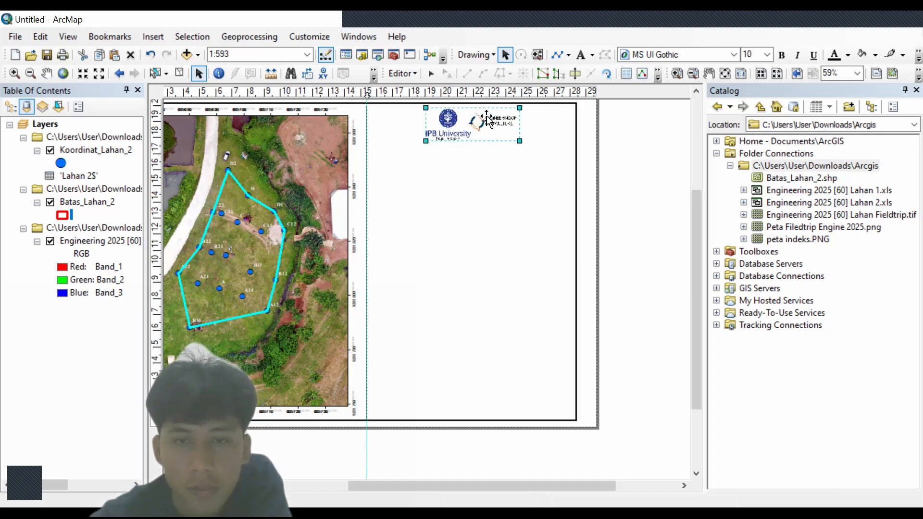
left_click(486, 167)
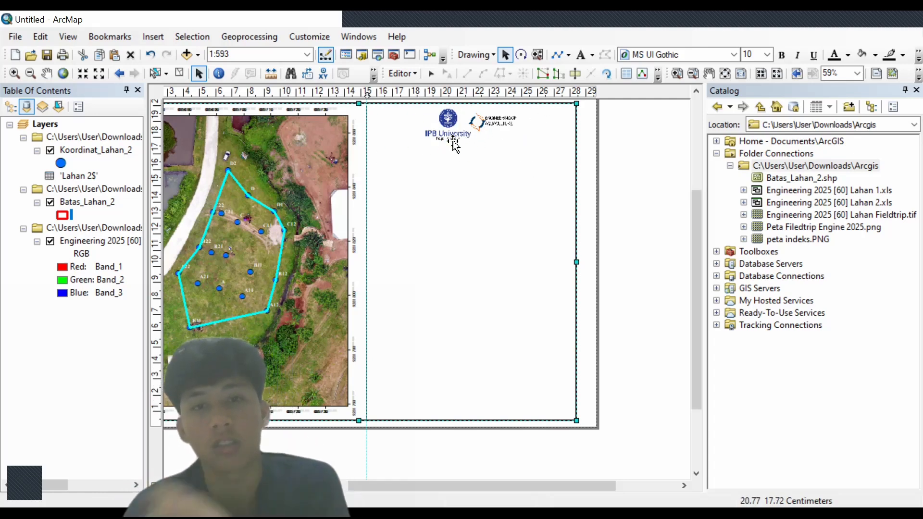
- Pick the plain Text tool and click below the logos to start a text element
left_click(367, 154)
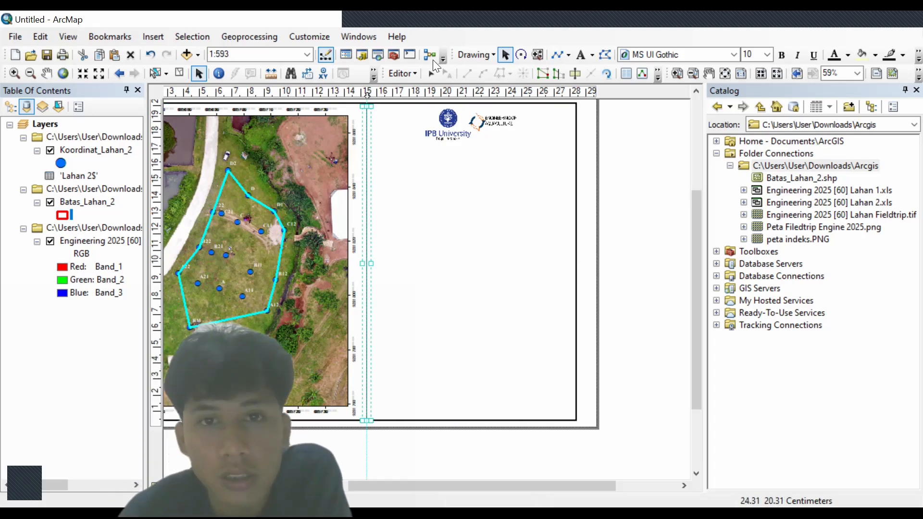
left_click(584, 56)
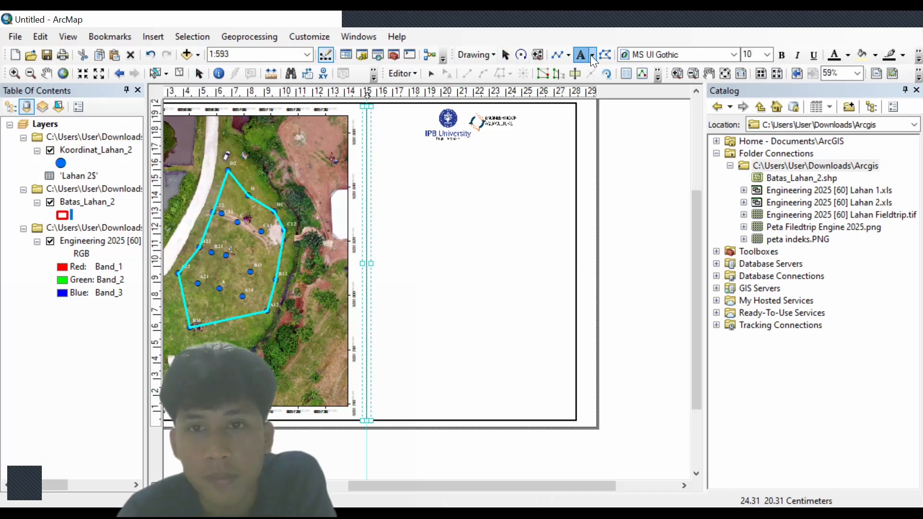
left_click(592, 56)
left_click(602, 70)
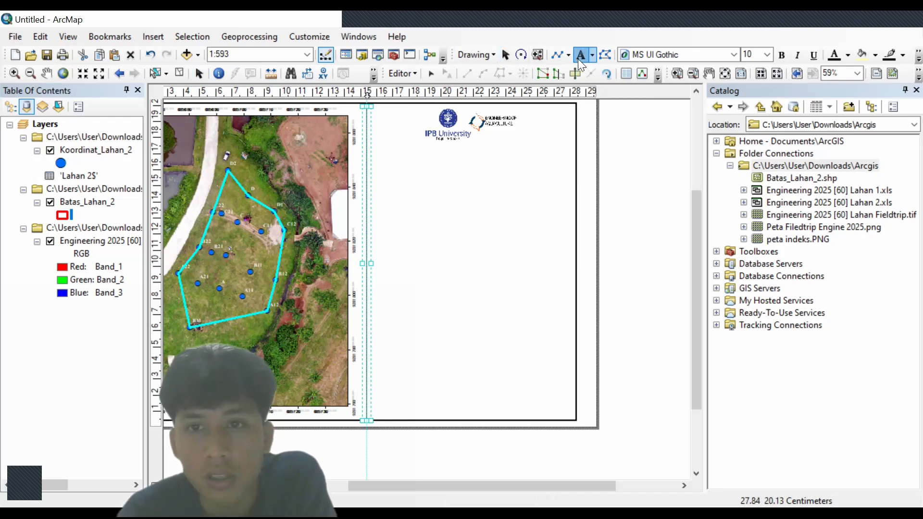
left_click(447, 174)
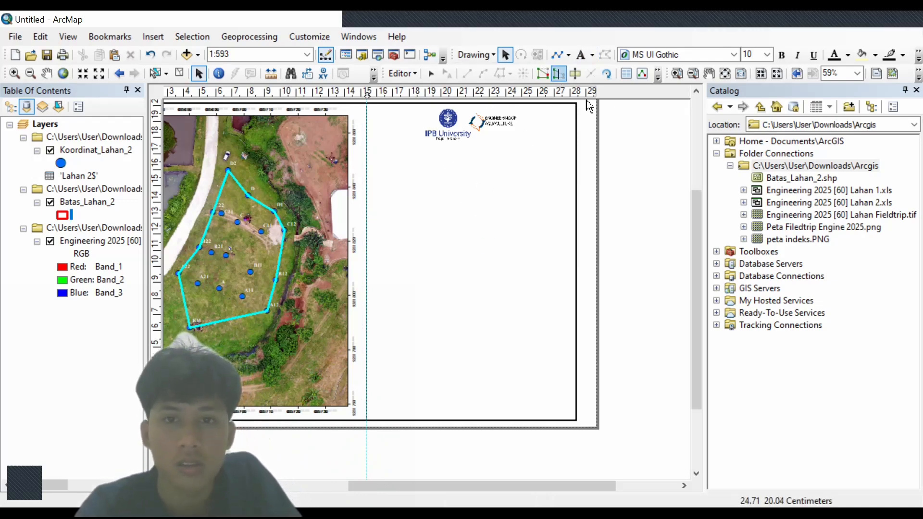
- Place a default 'Text' element below the logos and select it
left_click(582, 54)
left_click(429, 152)
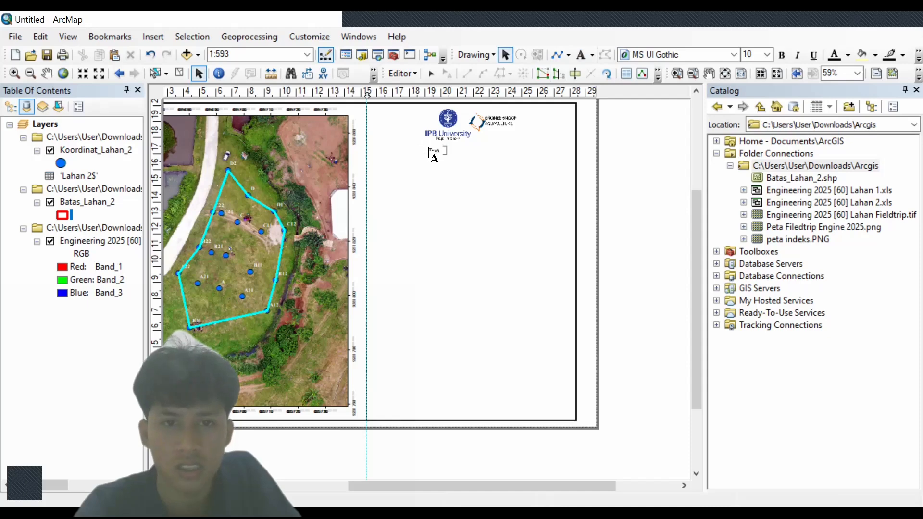
right_click(429, 153)
key("Escape")
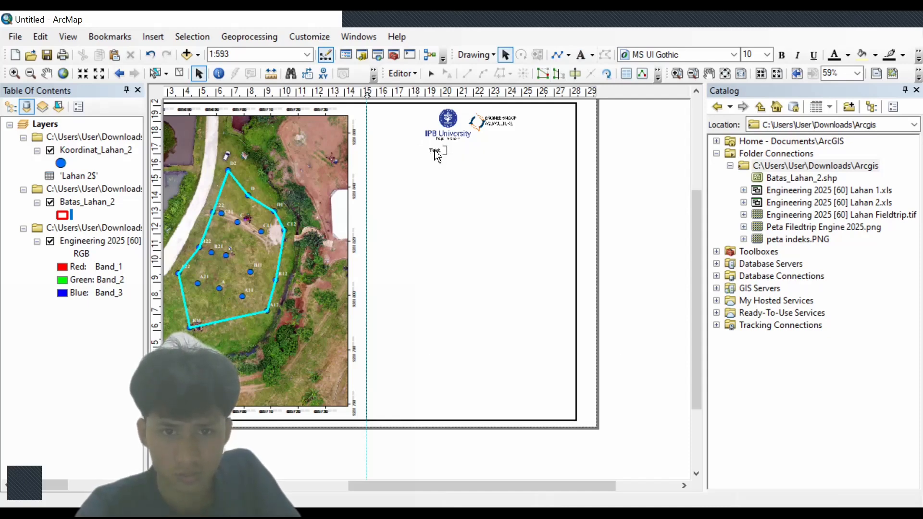
right_click(435, 151)
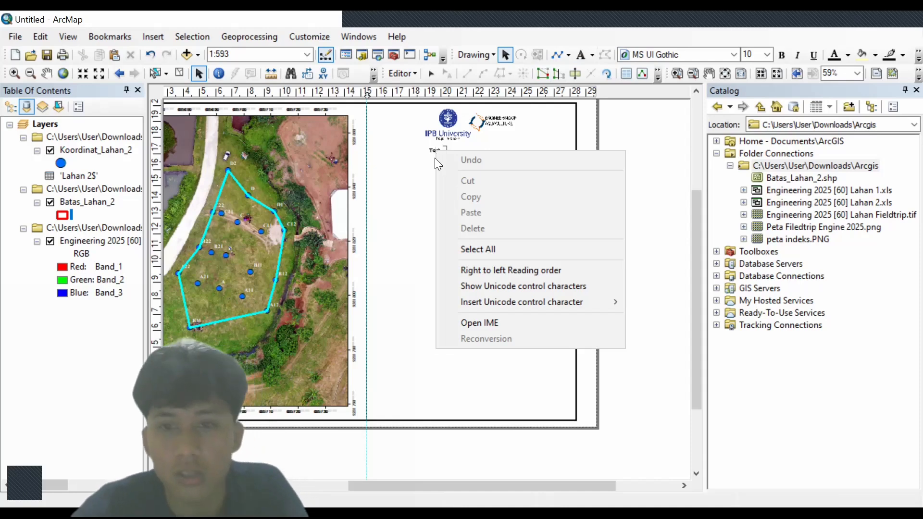
left_click(402, 210)
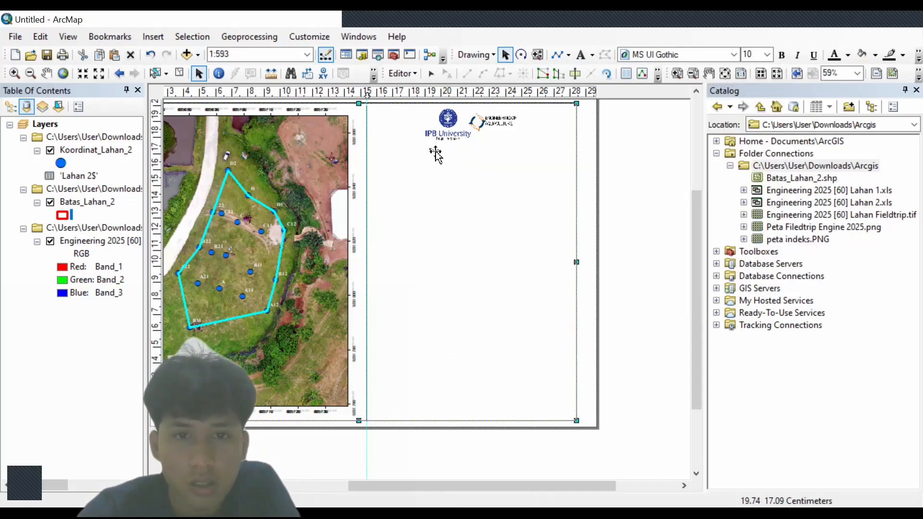
left_click(438, 152)
scroll(441, 152, "up", 2)
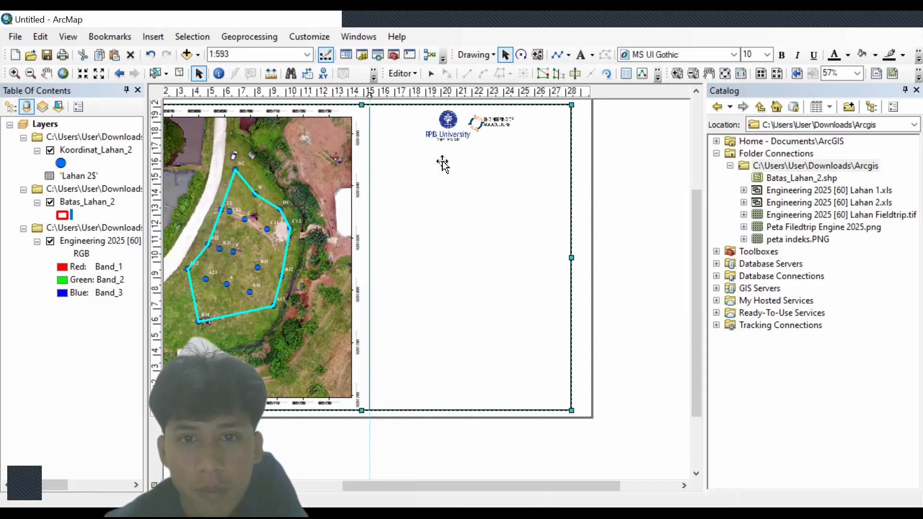
- Type header lines ENGINEERING AKUAKULTUR, DEPARTEMENT BUDIDAYA PERAIRAN, FAKULTAS PERIKANAN DAN ILMU KELAUTAN
double_click(444, 165)
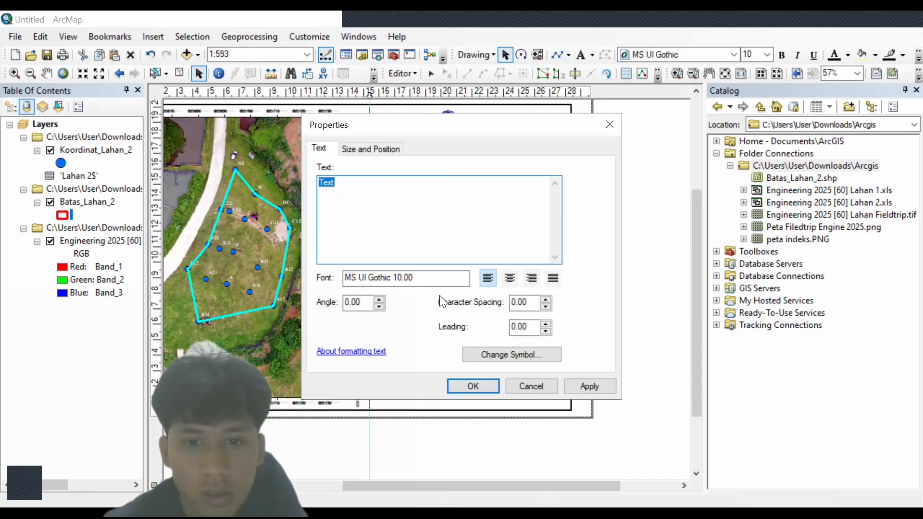
left_click(358, 147)
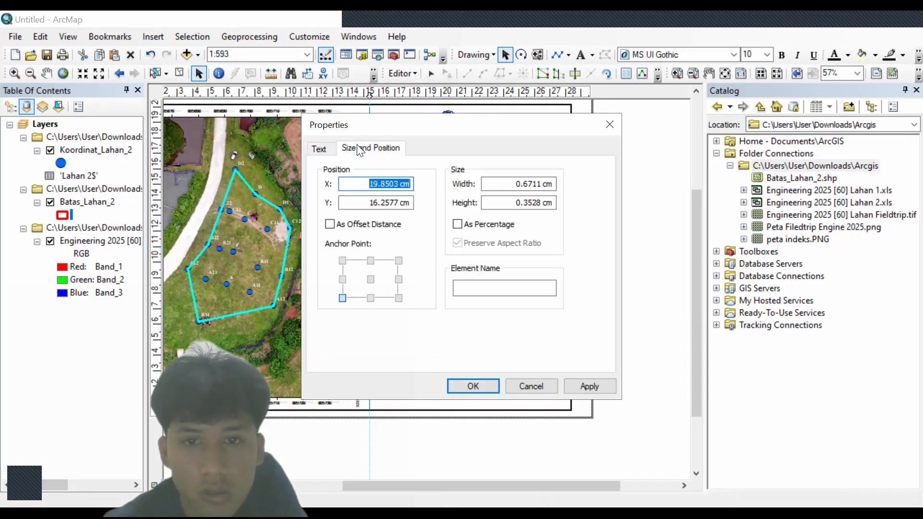
left_click(325, 153)
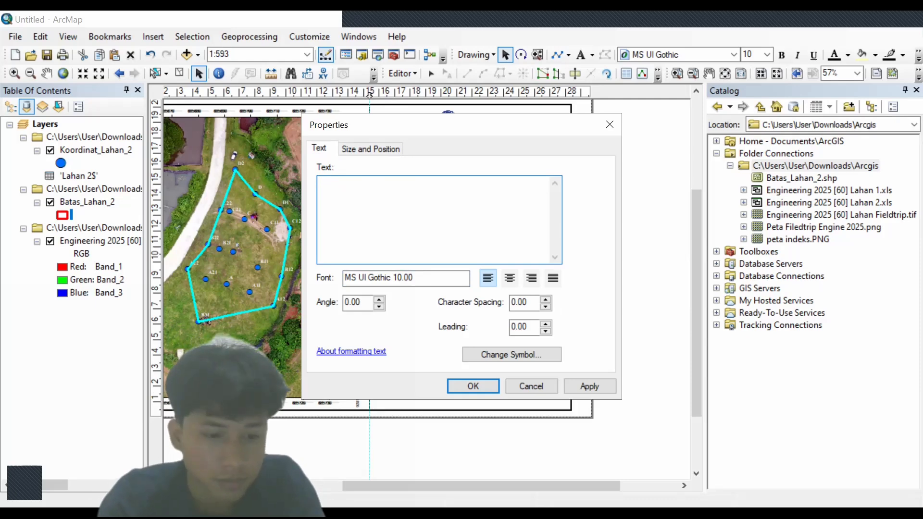
type("ENGINEERING")
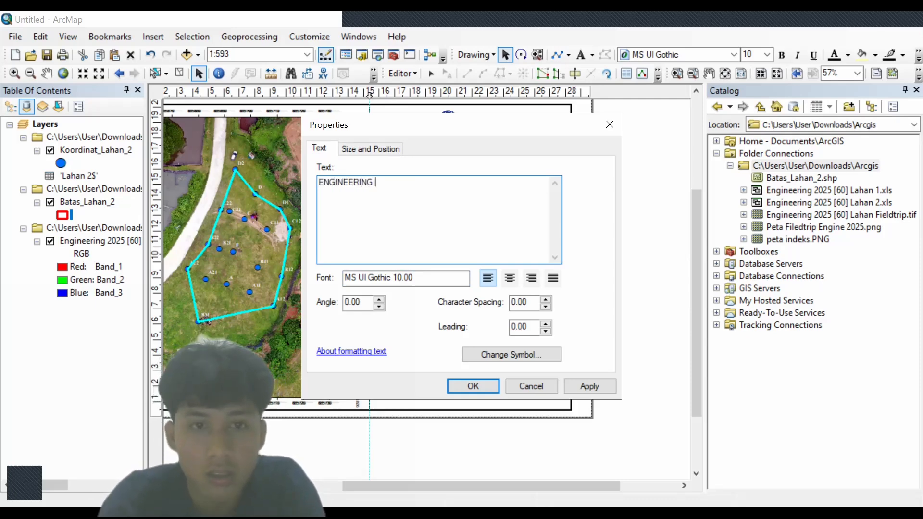
type(" AKU")
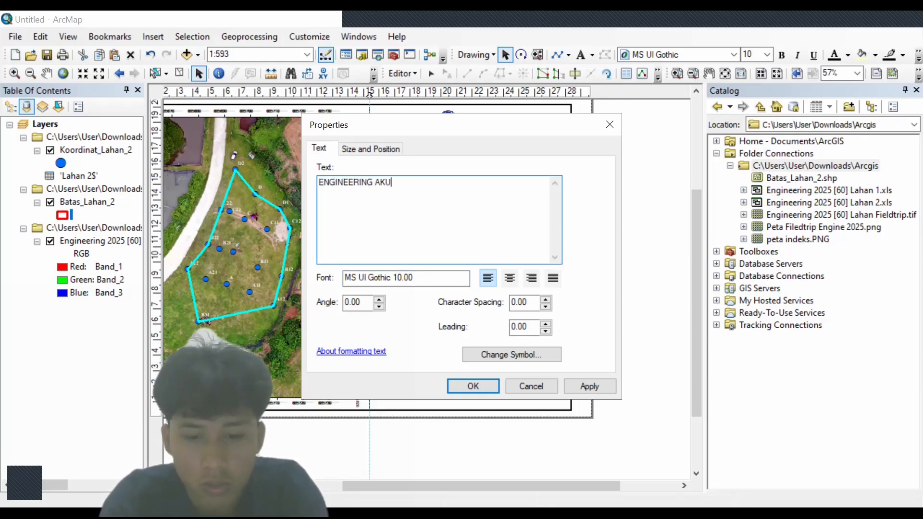
type("AKULTUR")
key("Return")
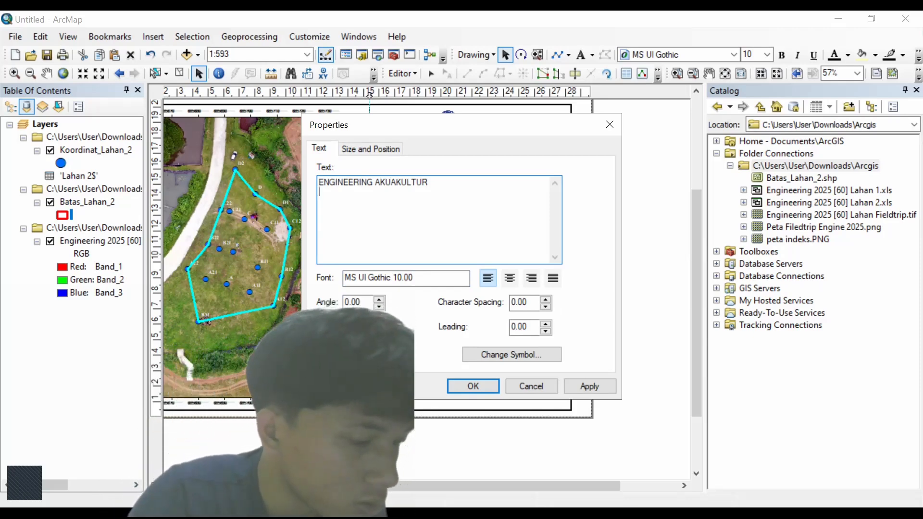
type("DEP")
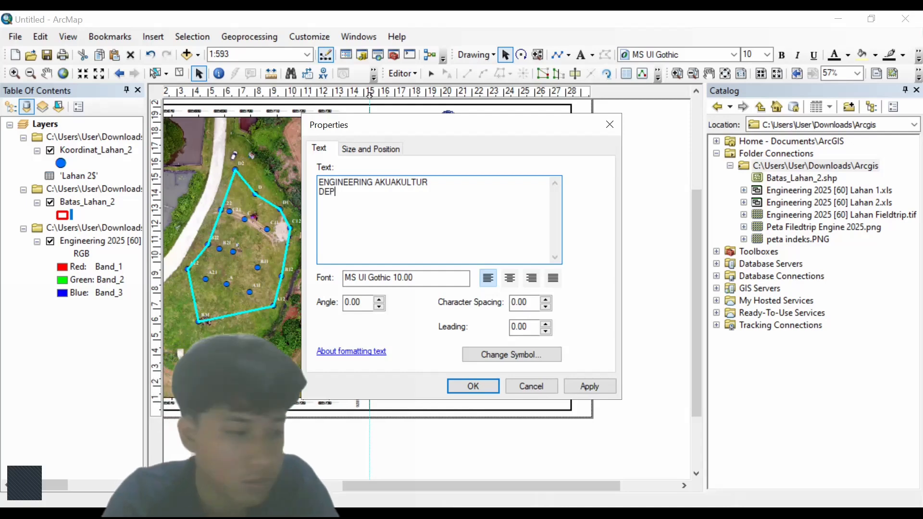
type("AR")
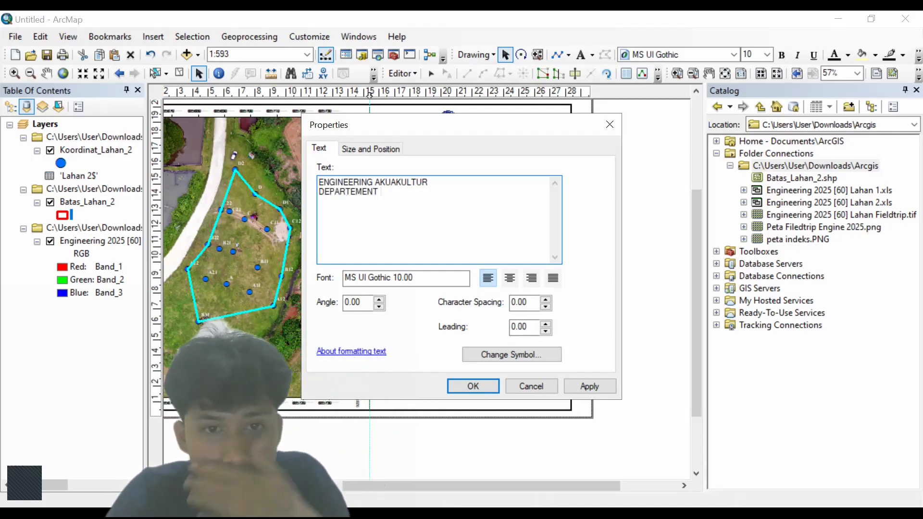
type("TEMENT BUDIDAYA")
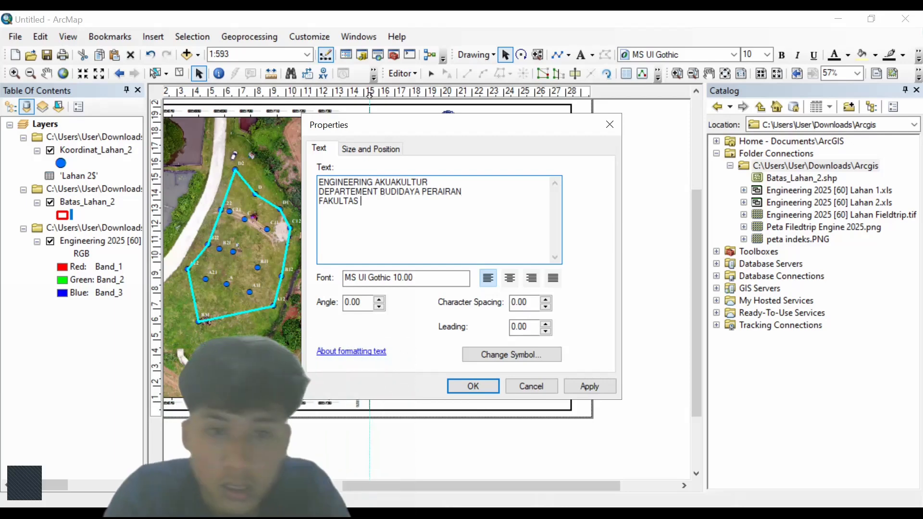
type("PERIKANAN DAN ILMU")
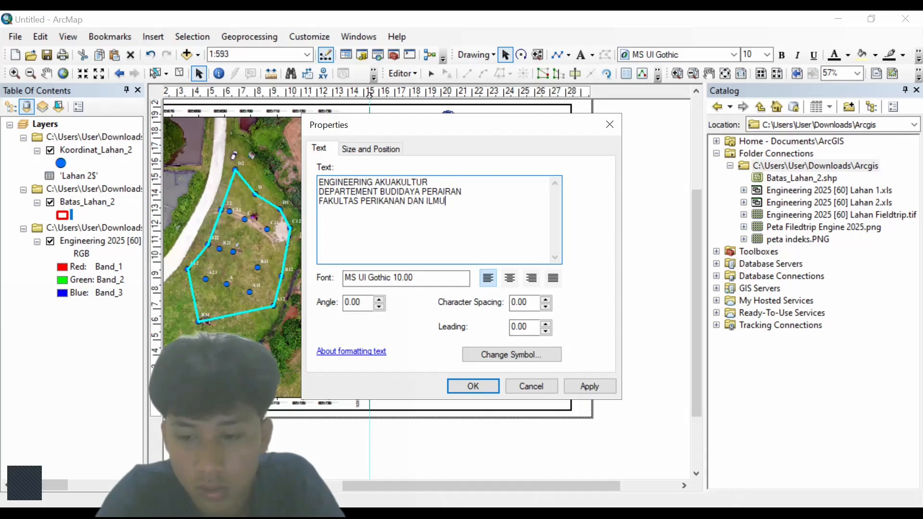
type(" KELAUTA")
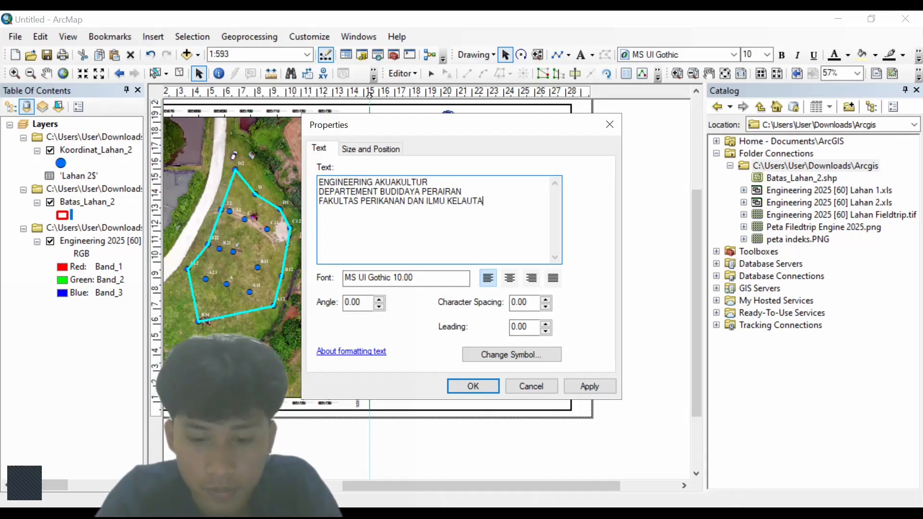
type("N")
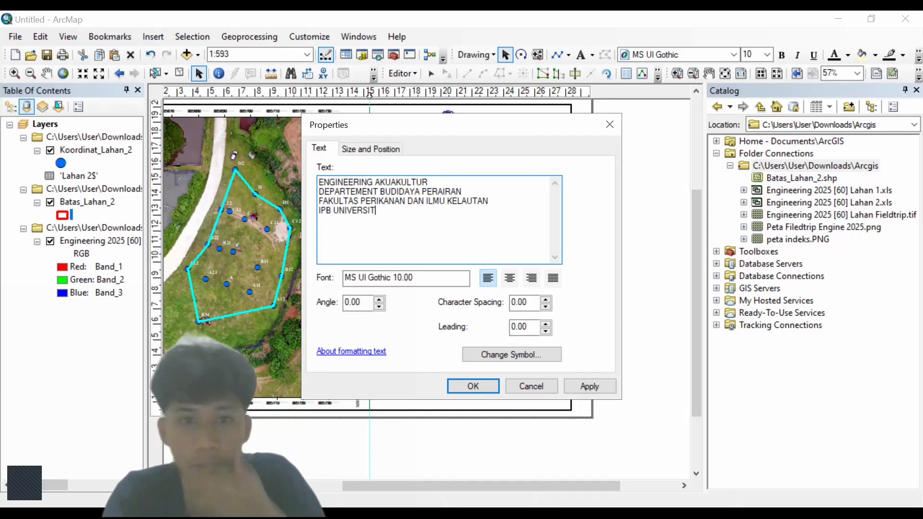
- Confirm the header, centre-align its lines and position it beneath the two logos
left_click(471, 386)
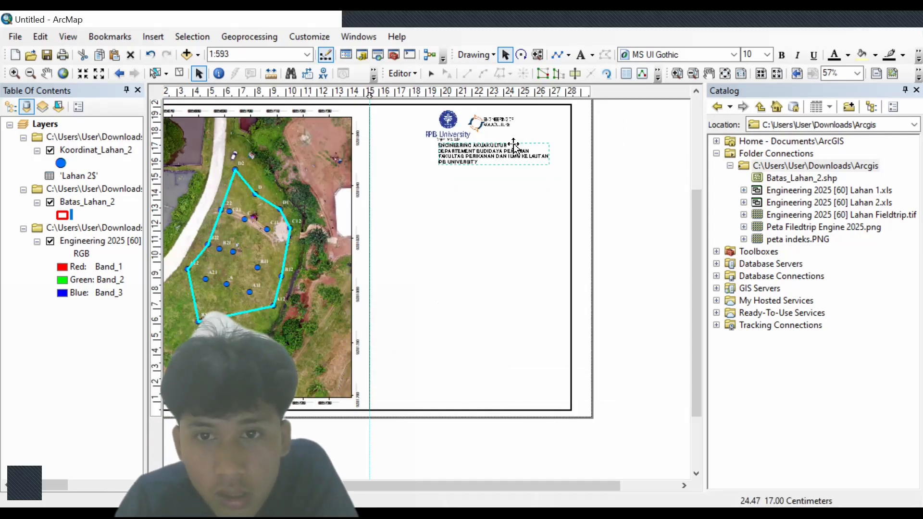
double_click(511, 153)
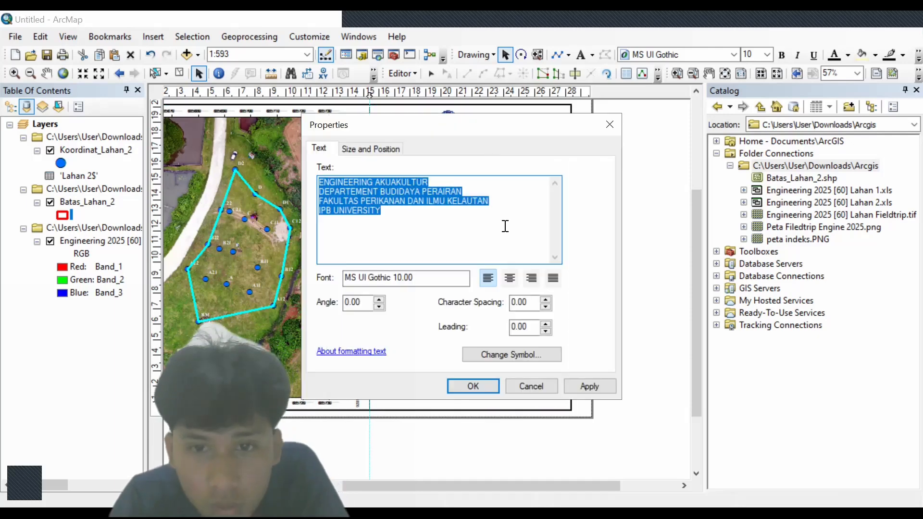
left_click(512, 281)
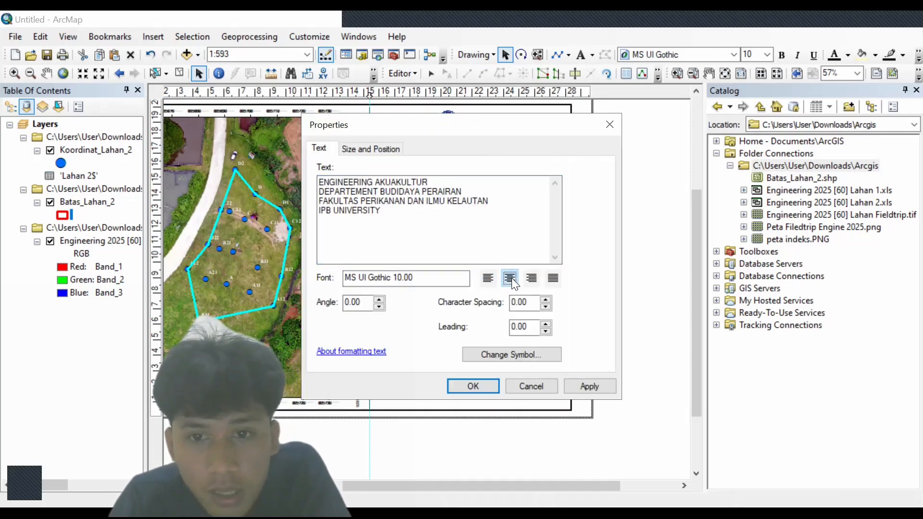
left_click(484, 386)
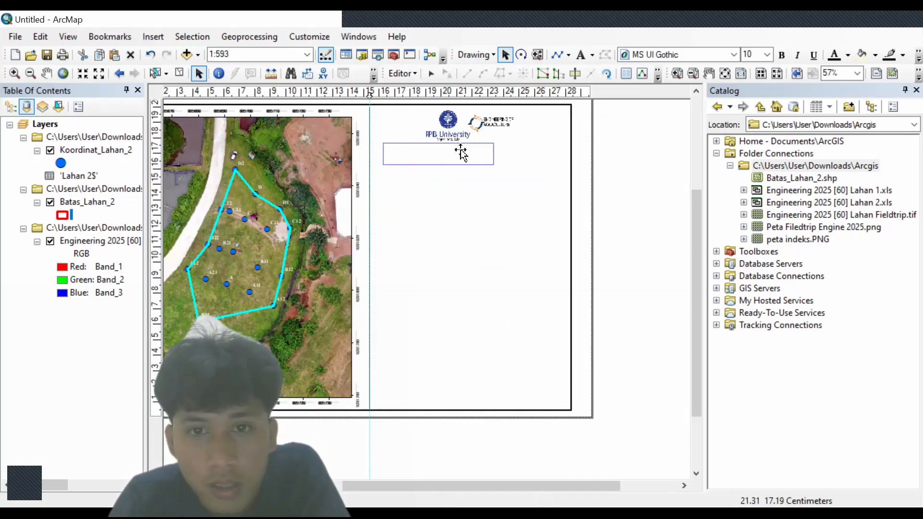
left_click_drag(458, 159, 501, 159)
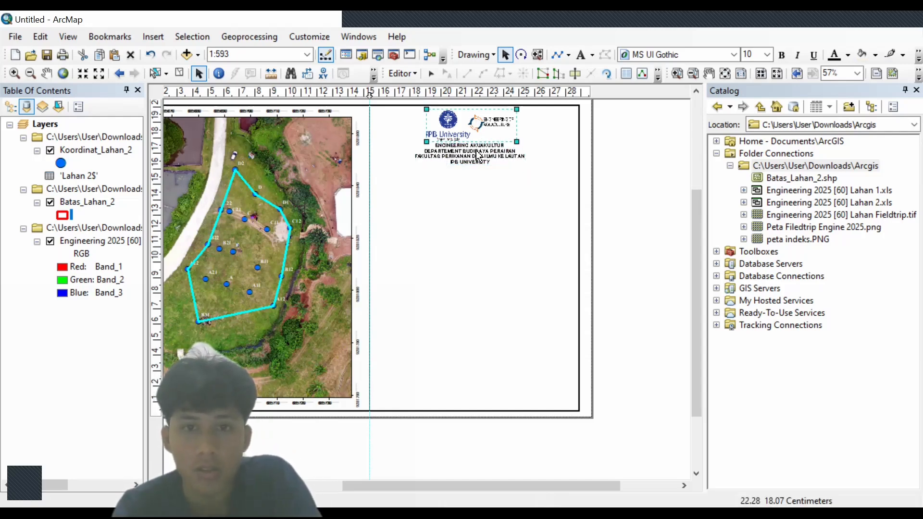
left_click_drag(477, 154, 480, 161)
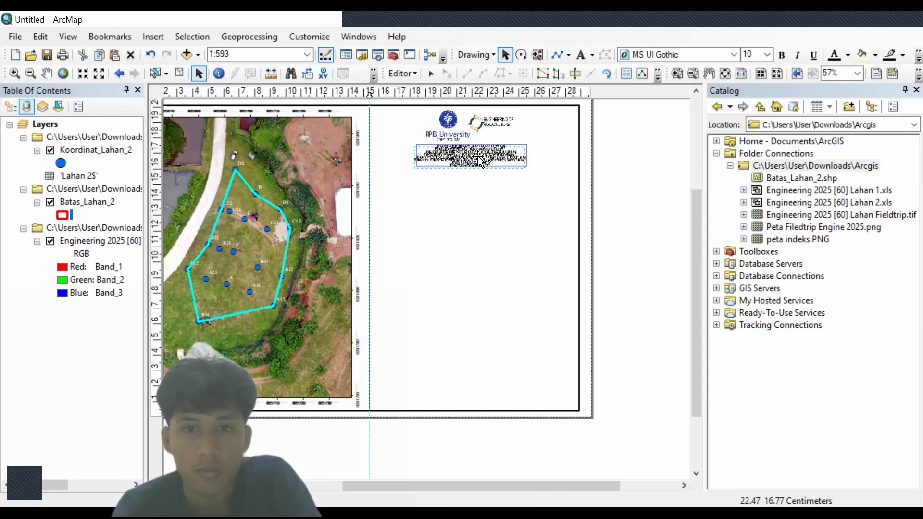
left_click(369, 177)
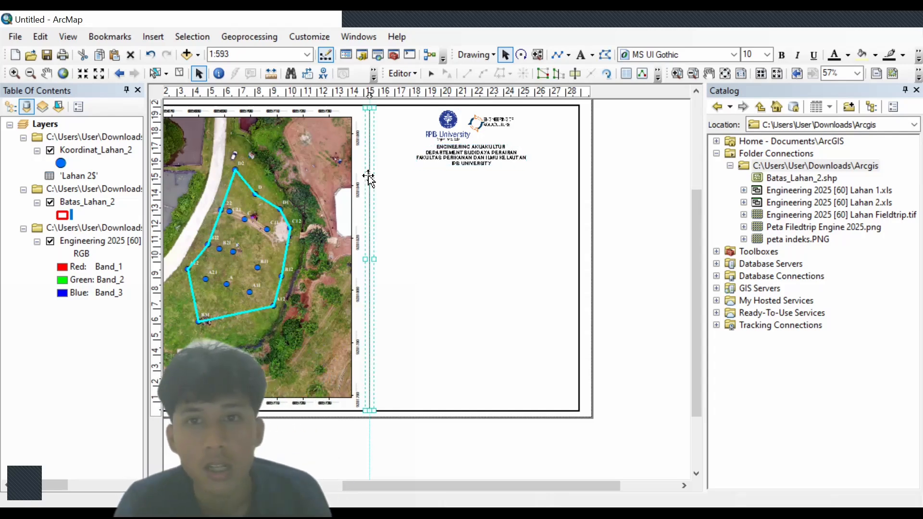
- Add a horizontal guide below the header and draw a line along it to the page's right edge
right_click(370, 177)
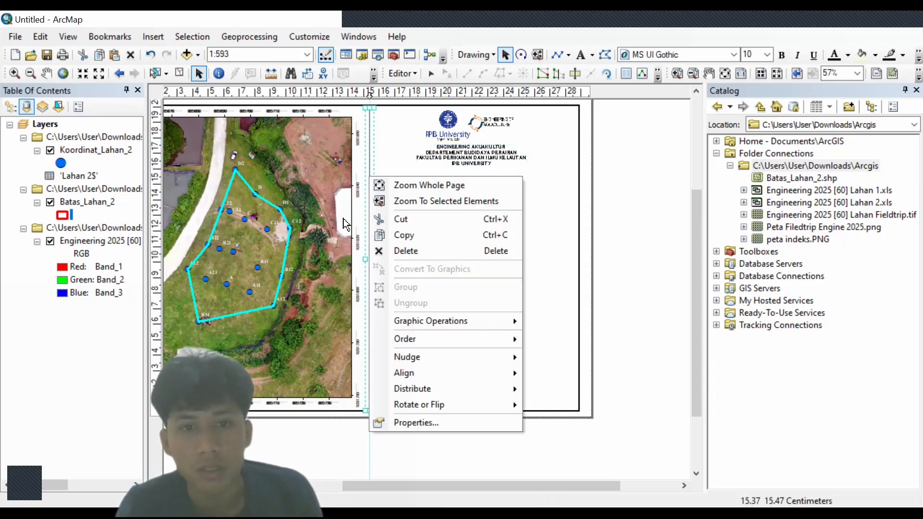
left_click(611, 222)
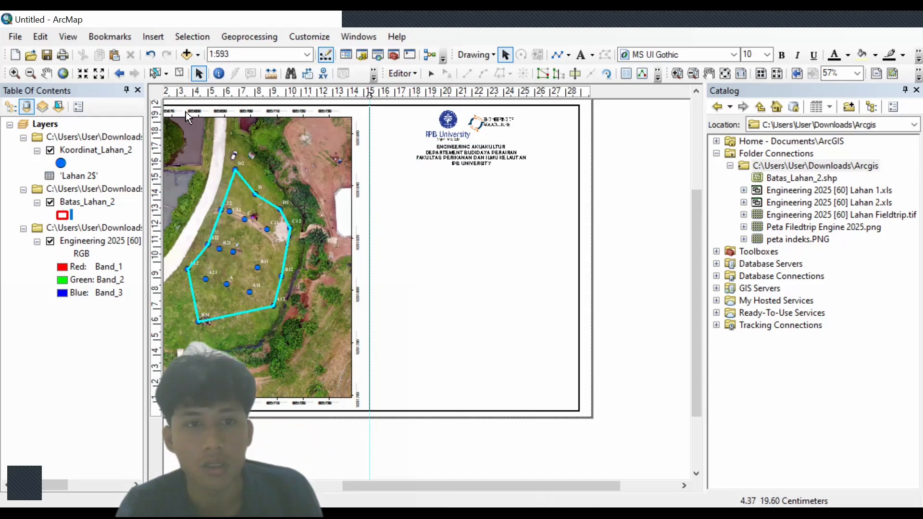
left_click(156, 151)
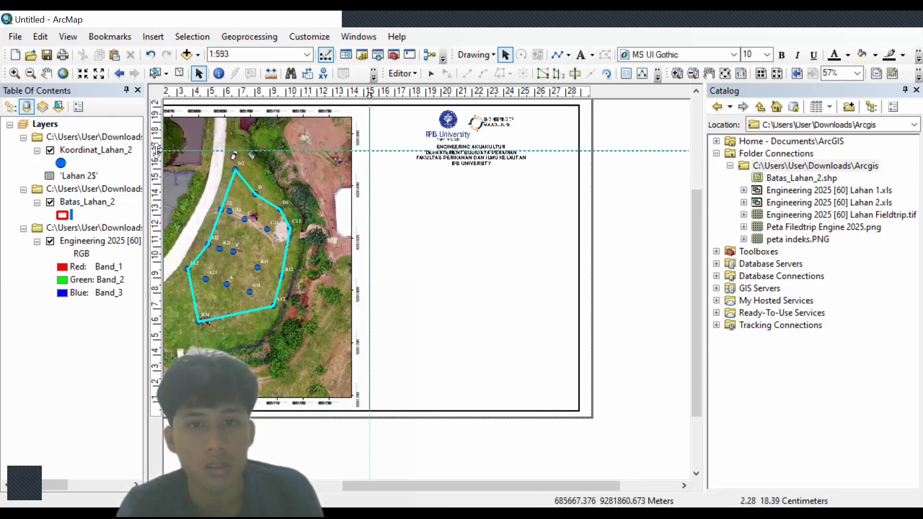
left_click_drag(156, 151, 156, 168)
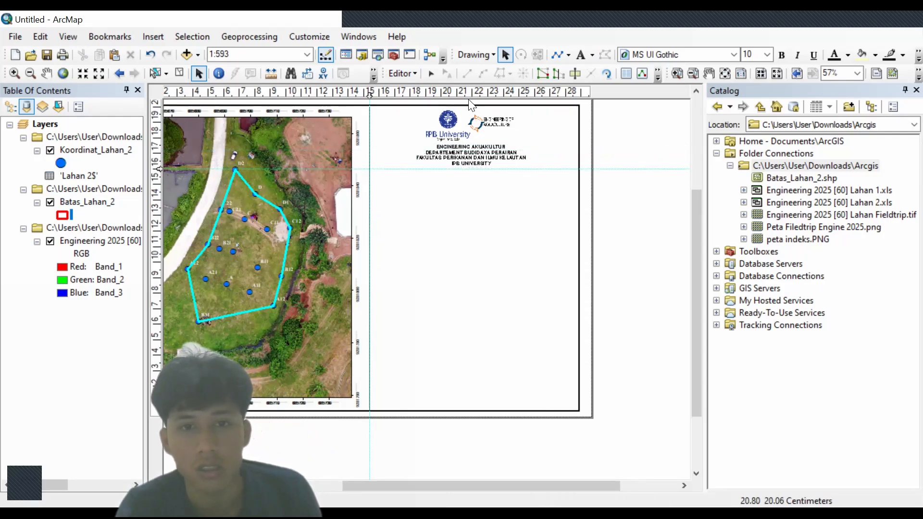
left_click(557, 54)
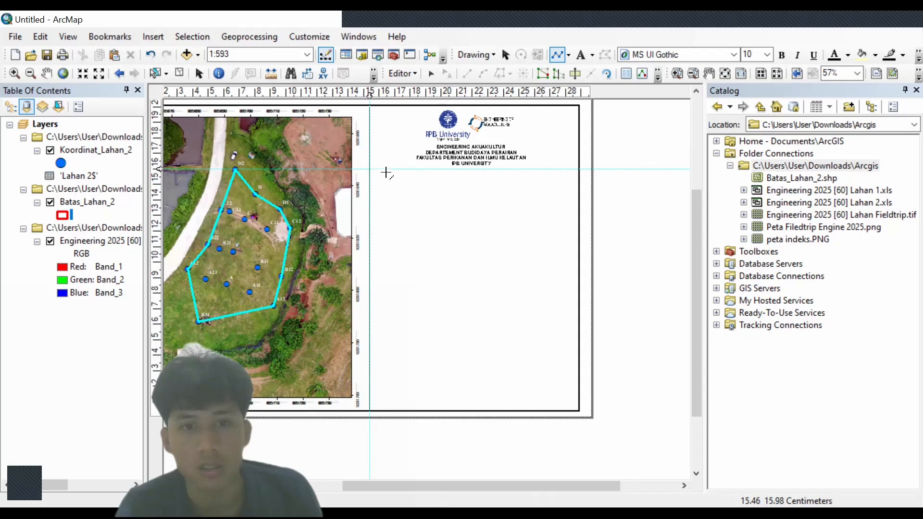
left_click(370, 169)
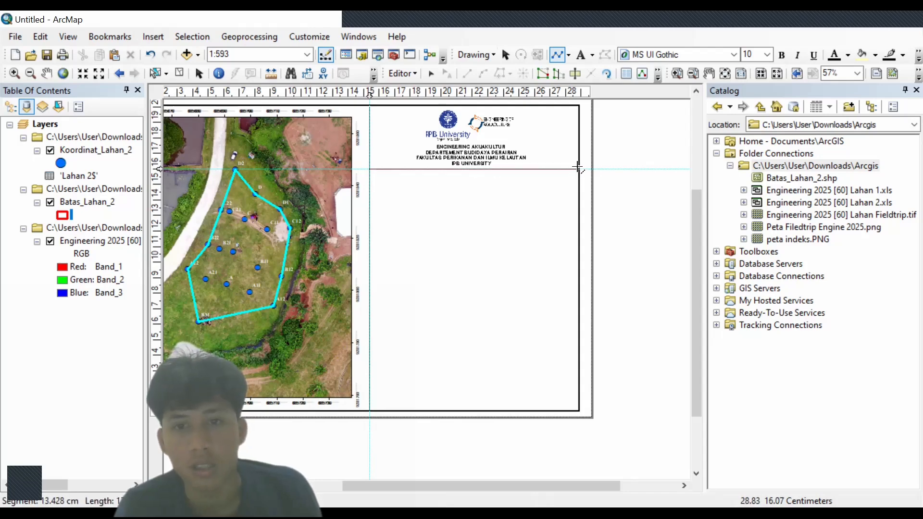
double_click(578, 170)
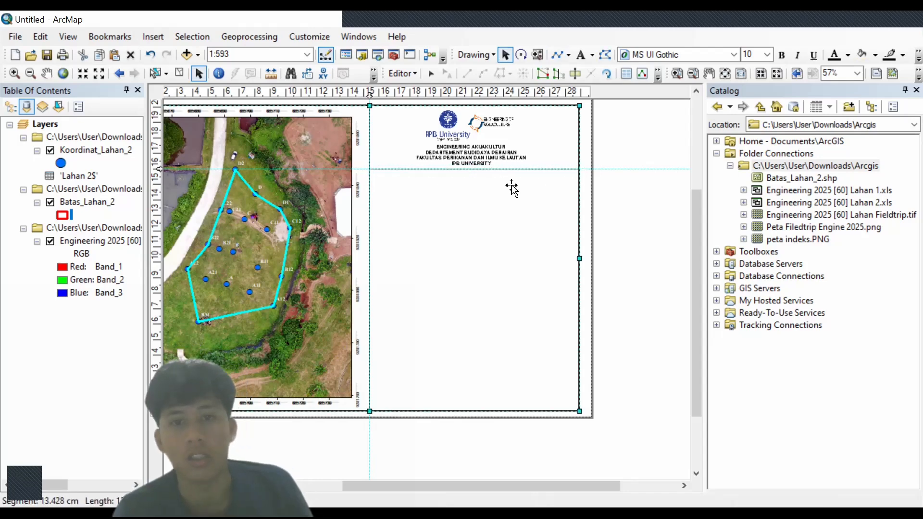
left_click(491, 156)
left_click(493, 158)
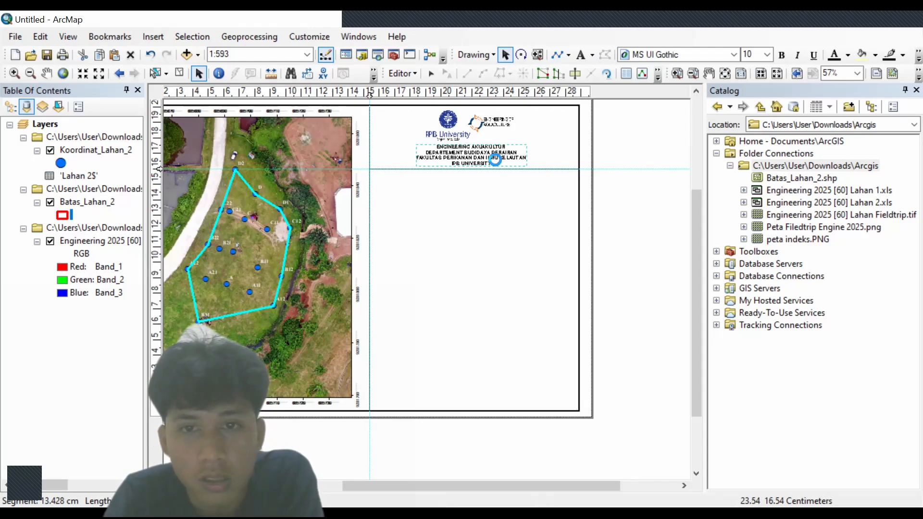
- Copy the header below the divider, retitle it 'PETA FIELDTRIP BDP 60 KARIHKIL' and position it
left_click_drag(495, 159, 495, 188)
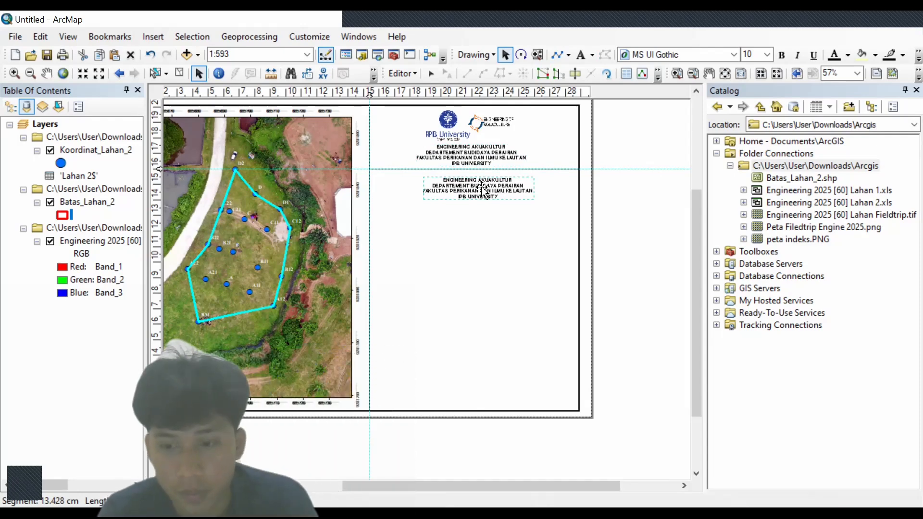
double_click(483, 188)
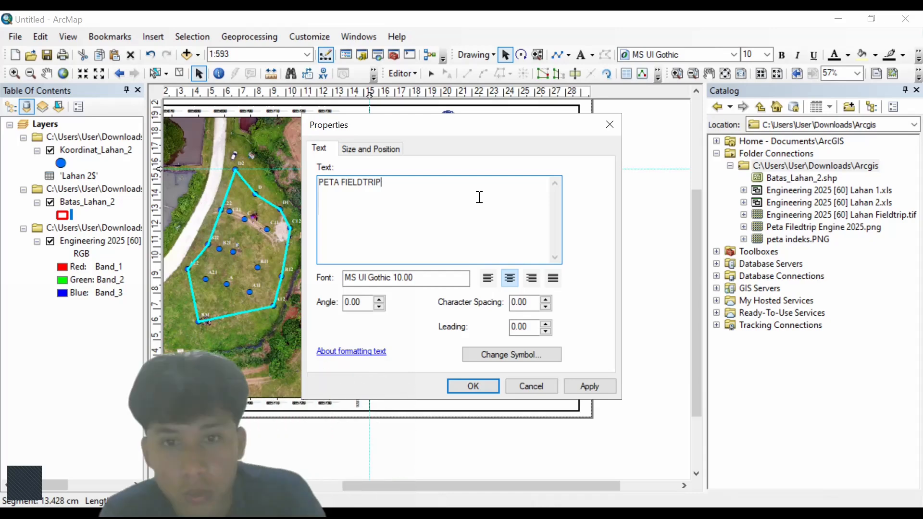
type("BDP 60")
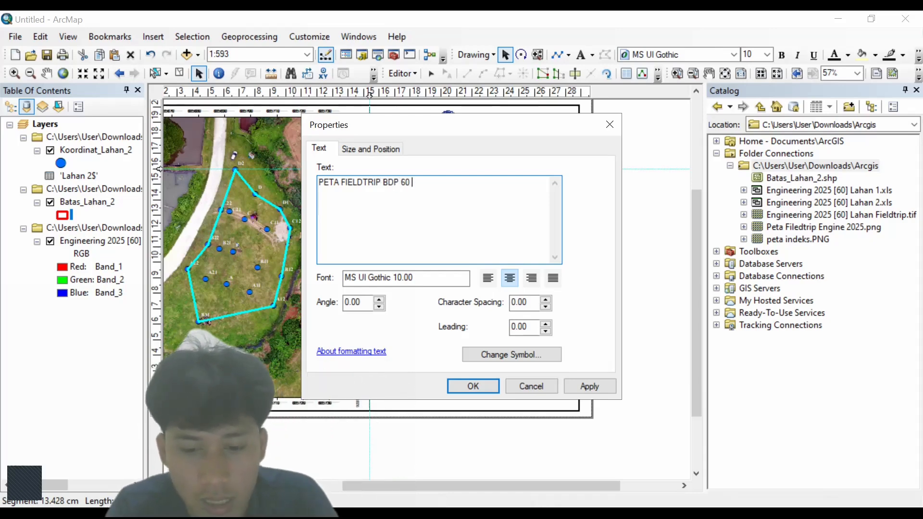
type(" KARIHKIL")
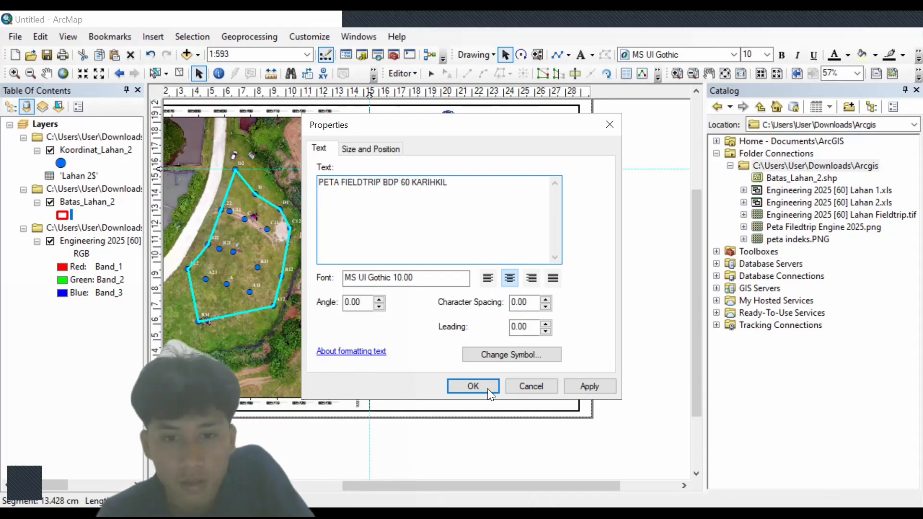
left_click(473, 385)
left_click_drag(491, 197, 483, 178)
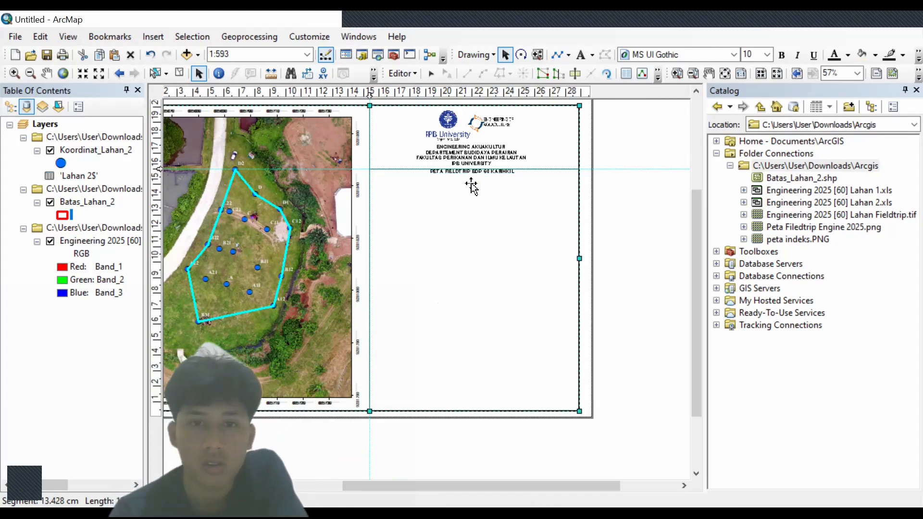
scroll(471, 186, "up", 2)
scroll(471, 186, "down", 5)
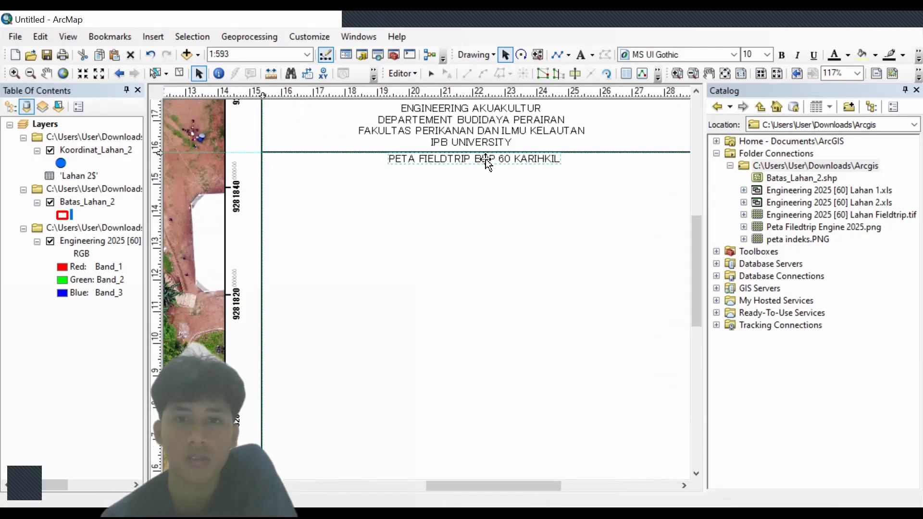
left_click_drag(485, 159, 487, 179)
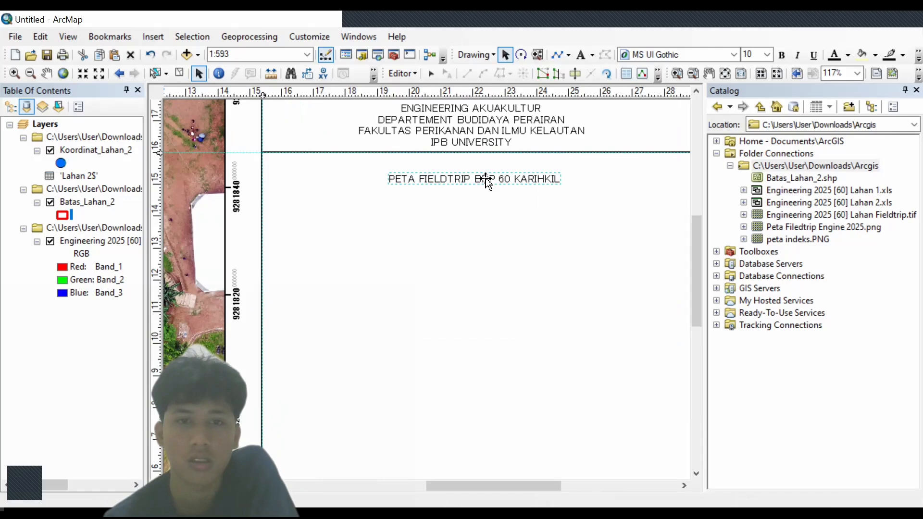
- Review the title's size and position settings in its Properties, then close them
double_click(440, 183)
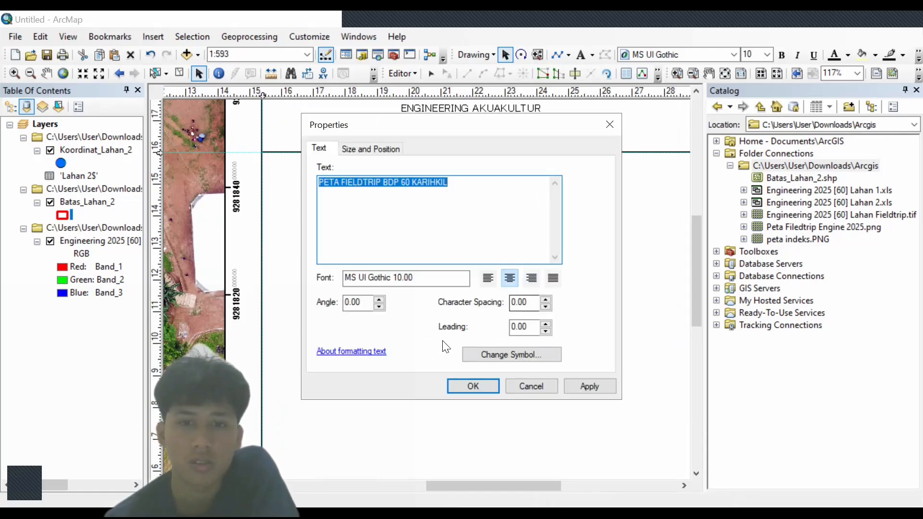
left_click(370, 149)
left_click(320, 149)
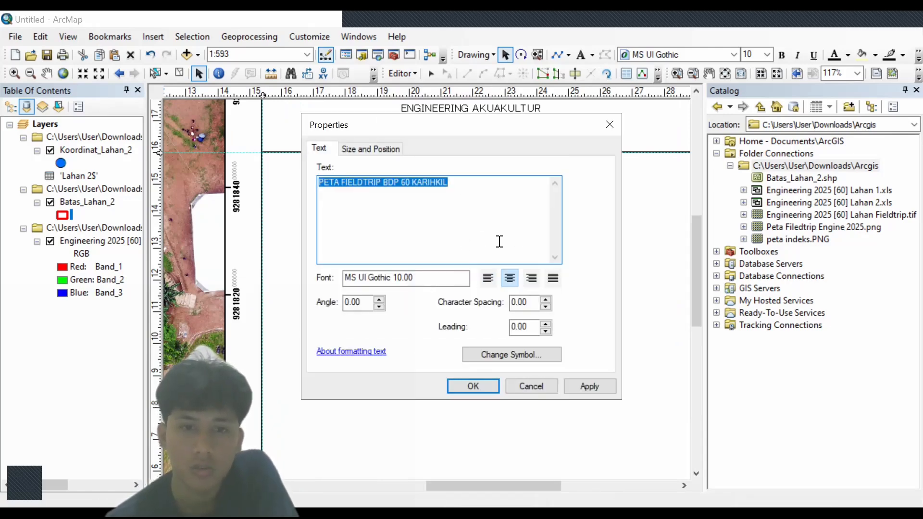
left_click(610, 123)
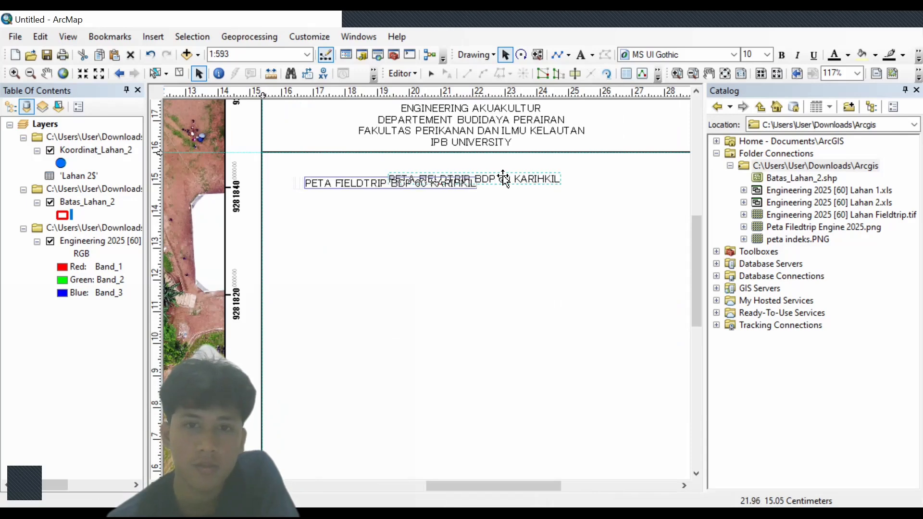
- Drag the title to centre it under the header, undo the last change, and zoom out to the whole page
left_click_drag(503, 179, 565, 178)
right_click(566, 179)
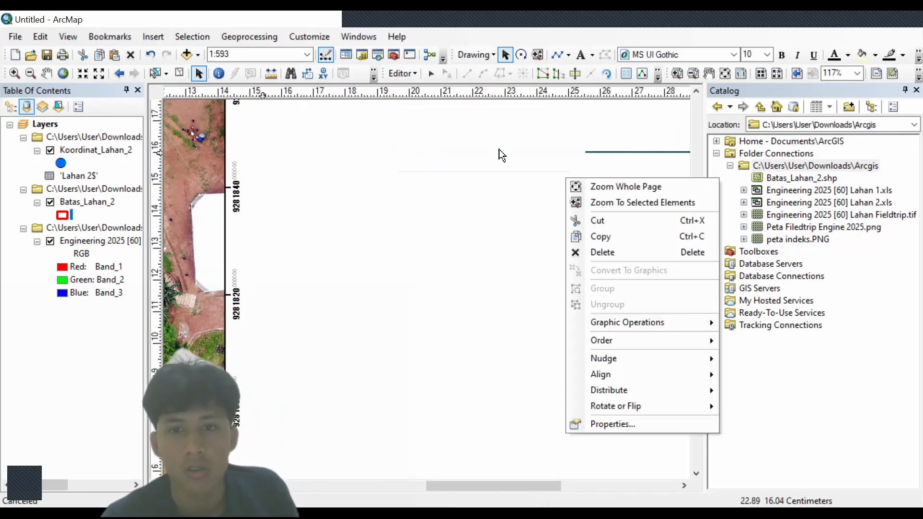
left_click(146, 56)
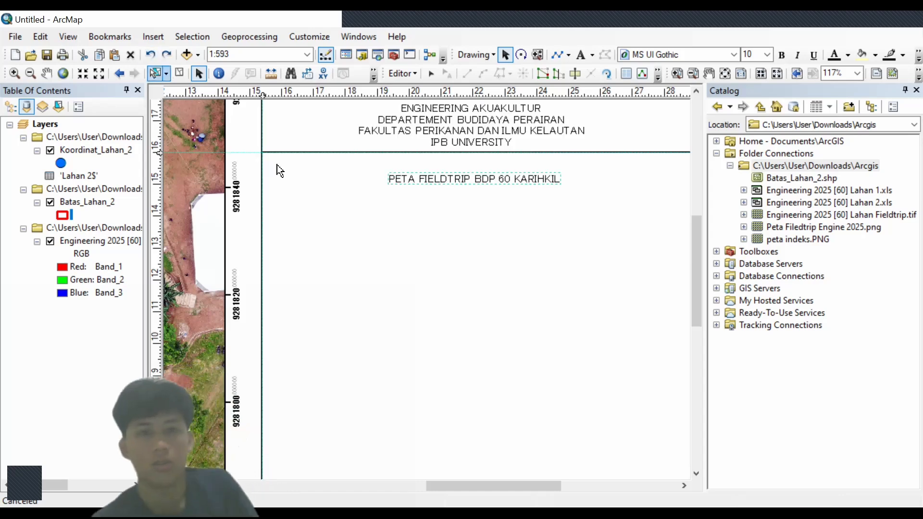
left_click(337, 183)
scroll(338, 183, "down", 1)
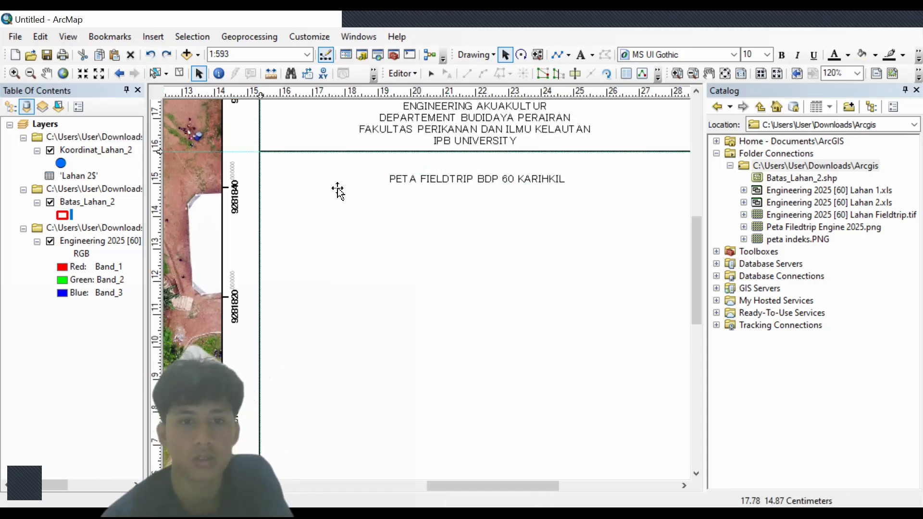
scroll(338, 190, "up", 5)
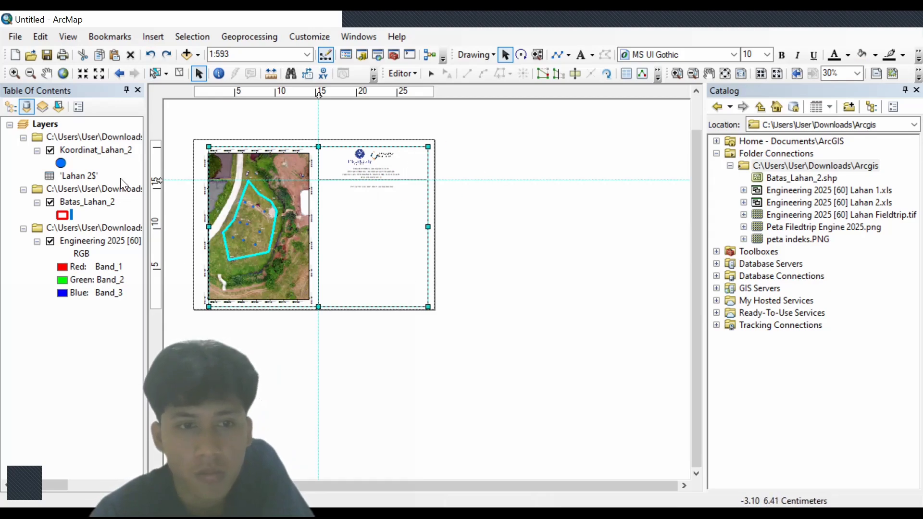
- Clear the horizontal guide, then clear all remaining guide lines from the rulers
right_click(156, 181)
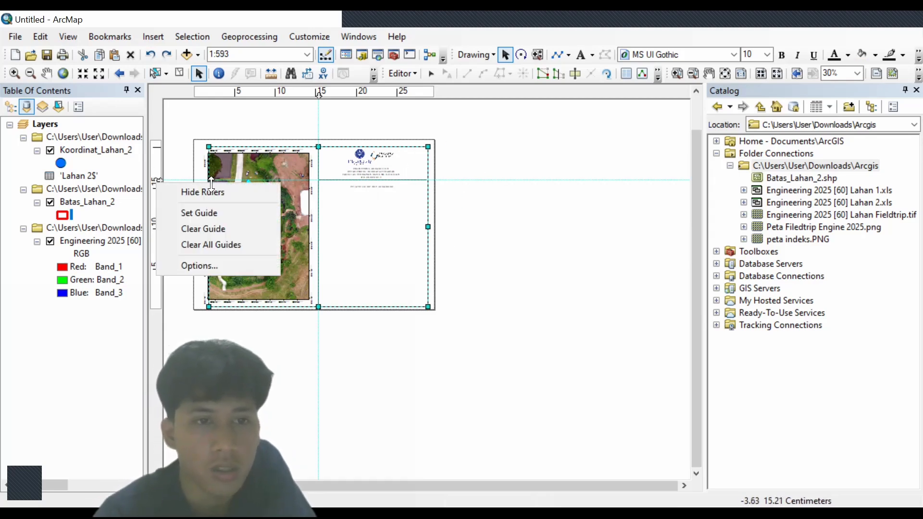
left_click(226, 229)
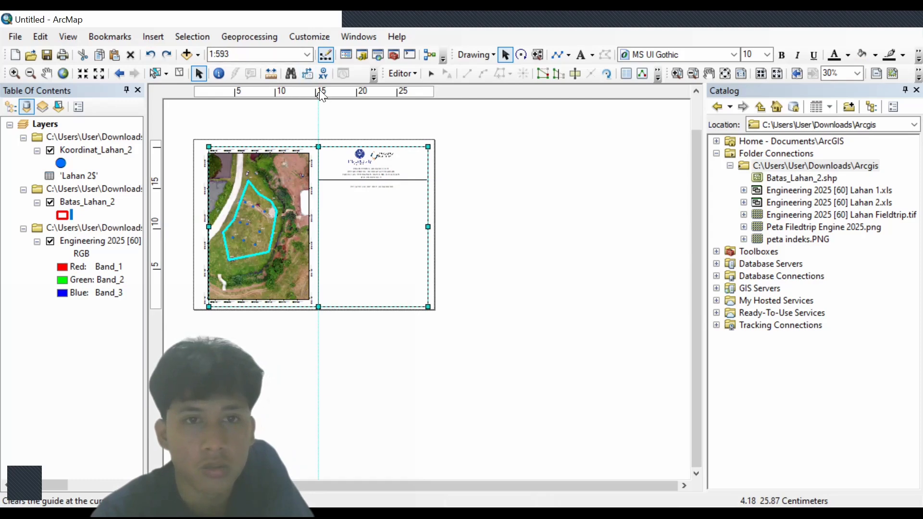
right_click(319, 89)
left_click(400, 152)
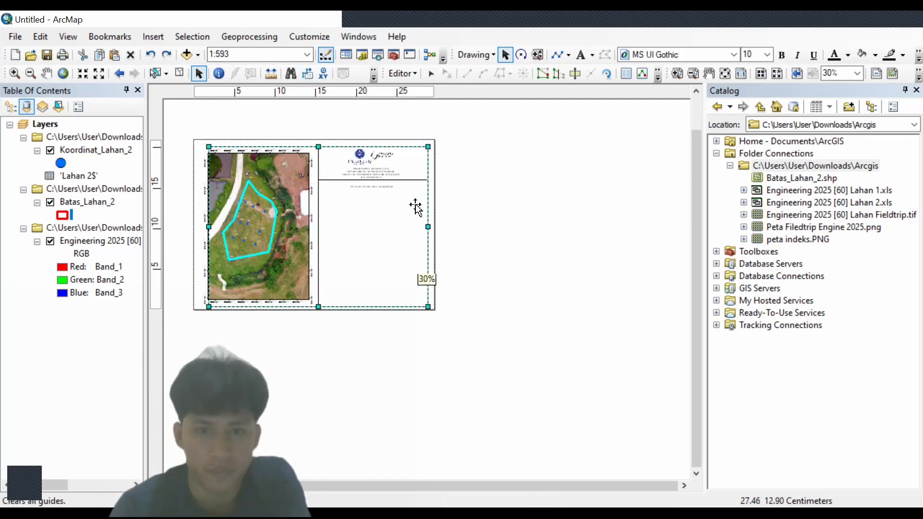
- Zoom in and nudge the PETA FIELDTRIP BDP 60 KARIHKIL title slightly left
scroll(414, 206, "up", 3)
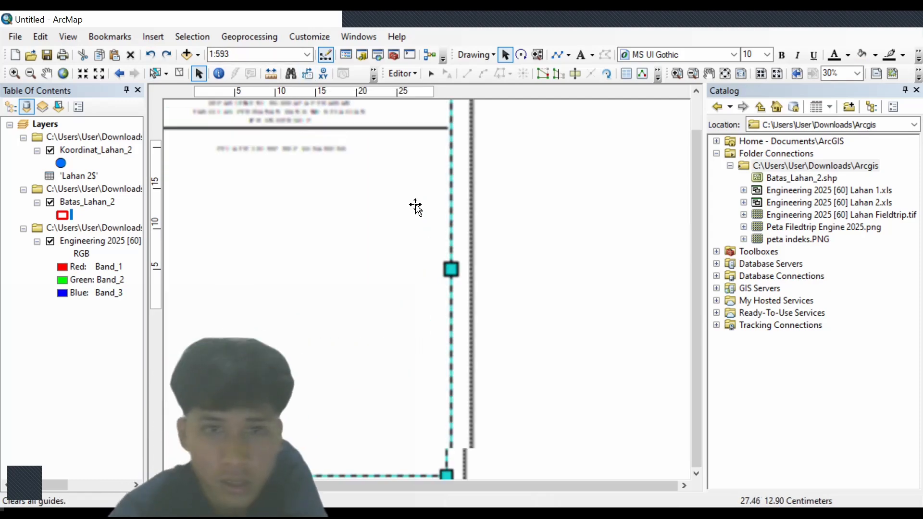
left_click(479, 157)
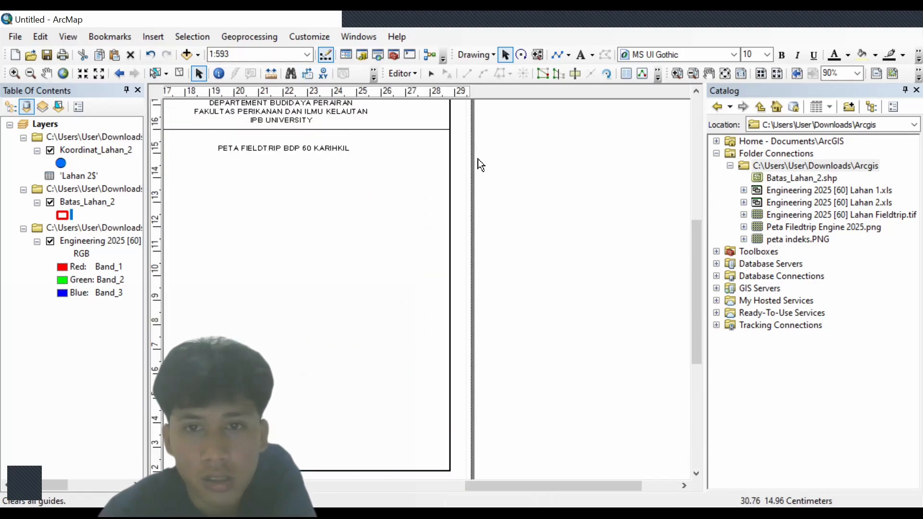
left_click(319, 145)
left_click_drag(316, 147, 311, 143)
left_click_drag(312, 143, 306, 148)
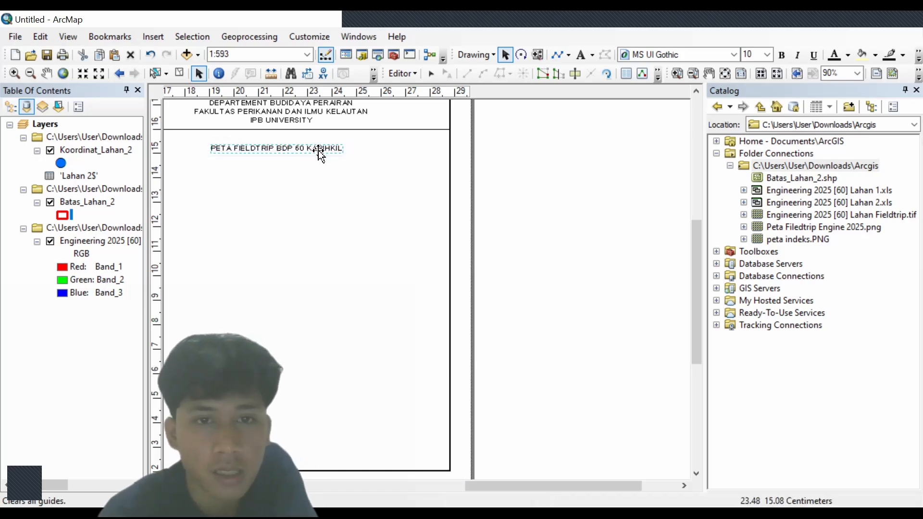
- Make the title left-aligned bold Times New Roman and drag it to the panel's left side
double_click(311, 150)
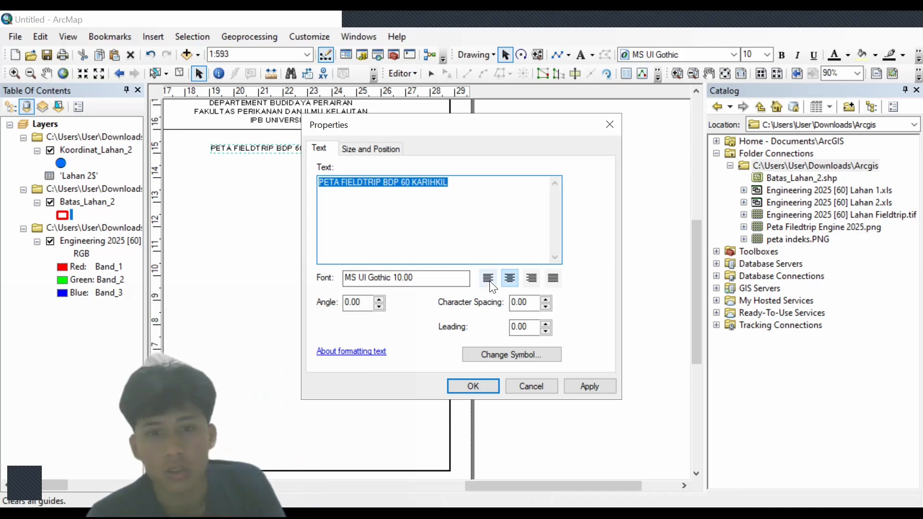
left_click(489, 281)
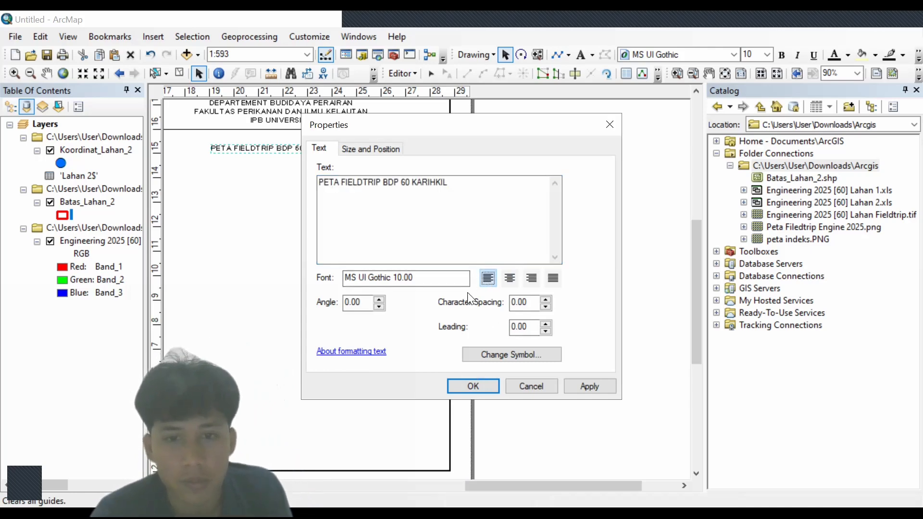
left_click(484, 354)
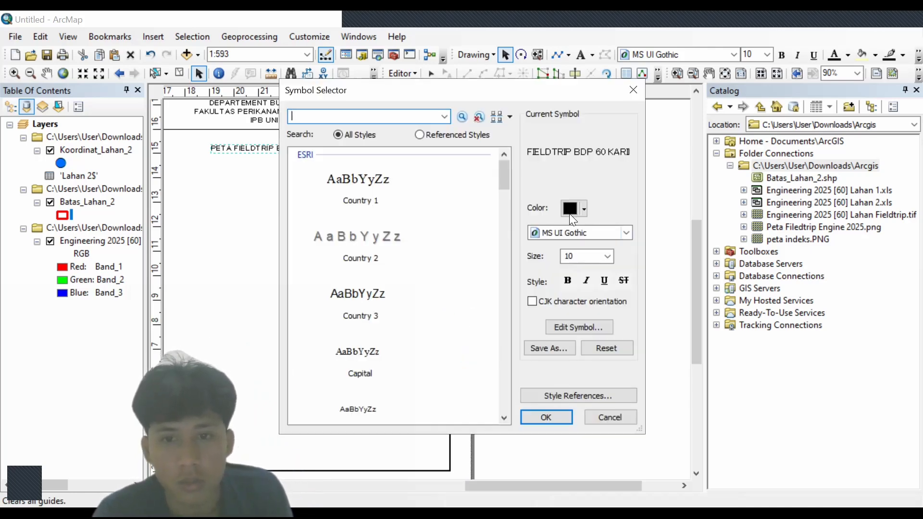
left_click(575, 232)
type("tim")
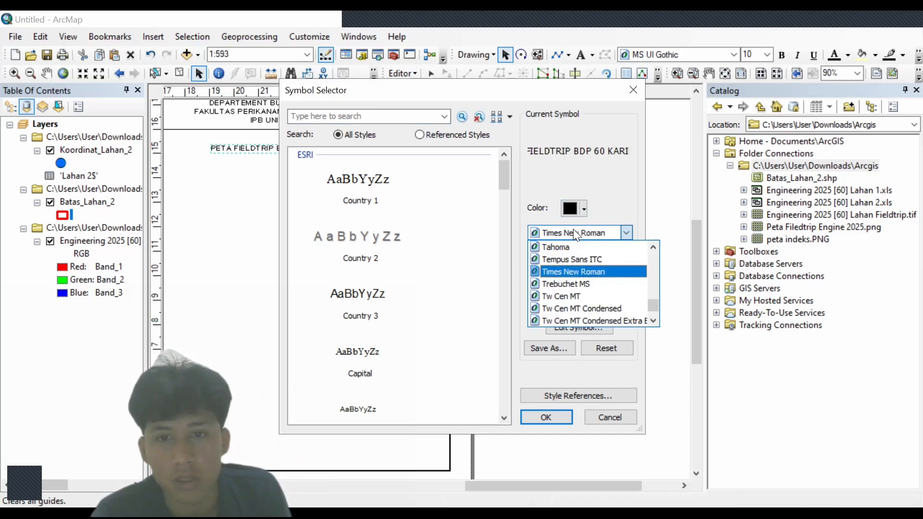
left_click(561, 251)
left_click(568, 280)
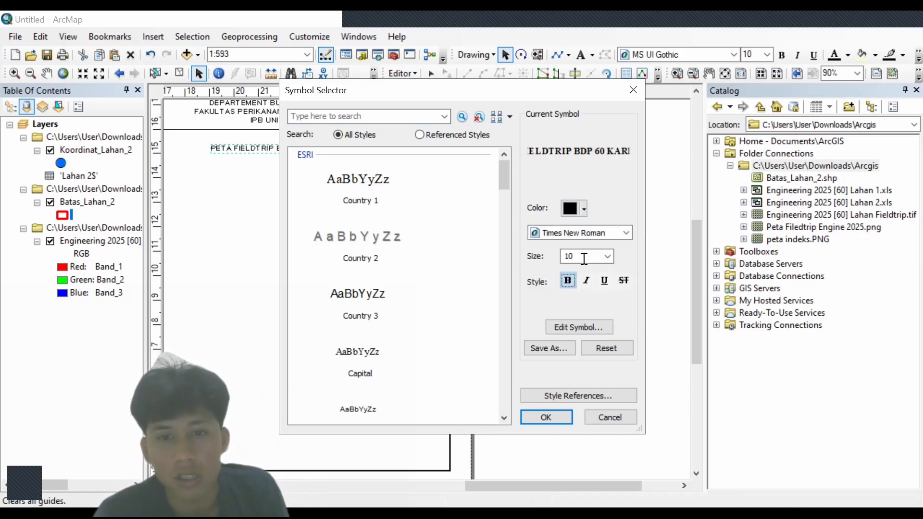
left_click(537, 415)
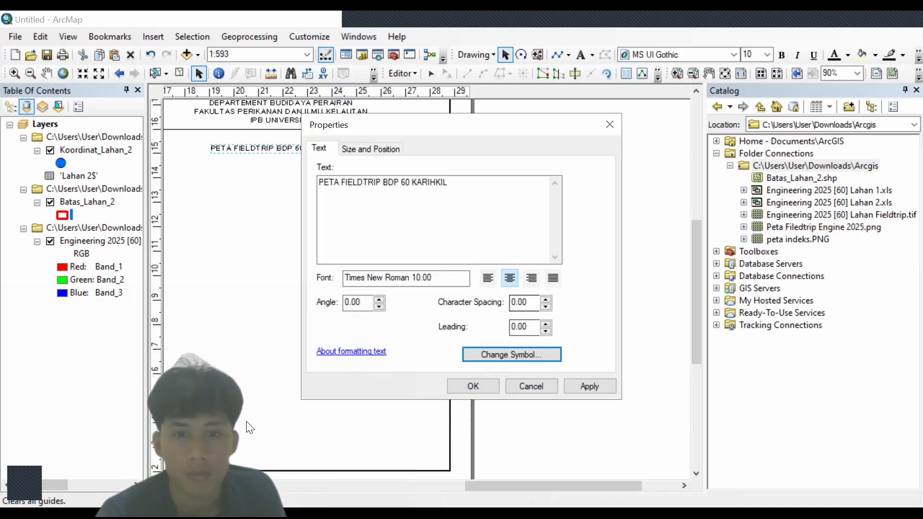
left_click(488, 279)
left_click(474, 386)
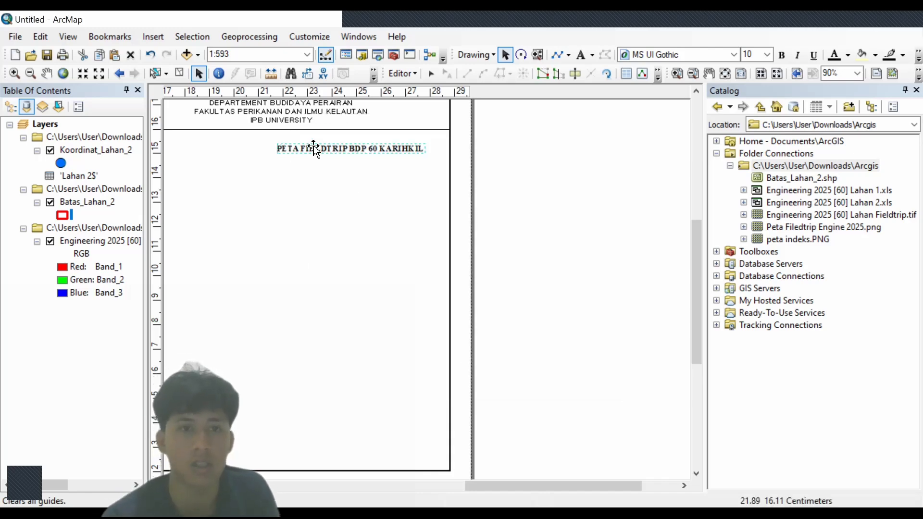
left_click_drag(304, 149, 234, 149)
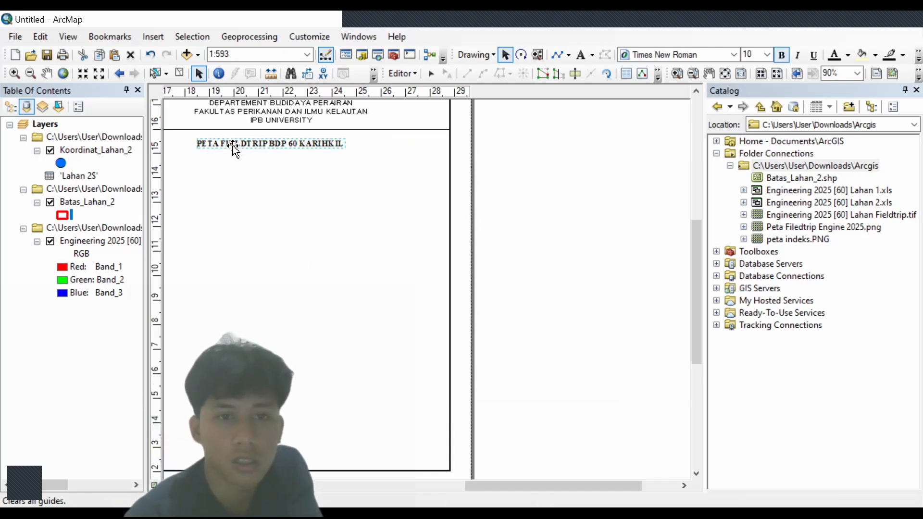
scroll(287, 160, "up", 3)
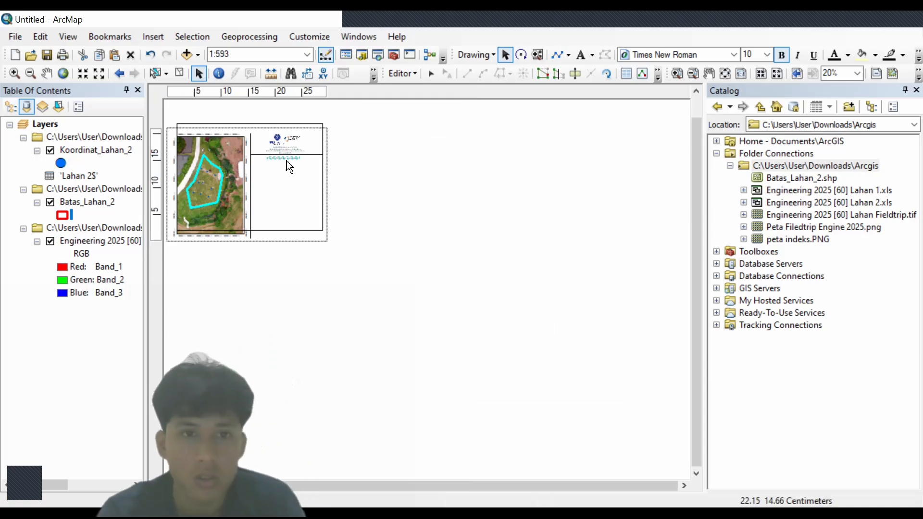
- Undo and redo the title's leftward move, then undo it again to restore the centred bold title
scroll(287, 161, "up", 1)
left_click(151, 57)
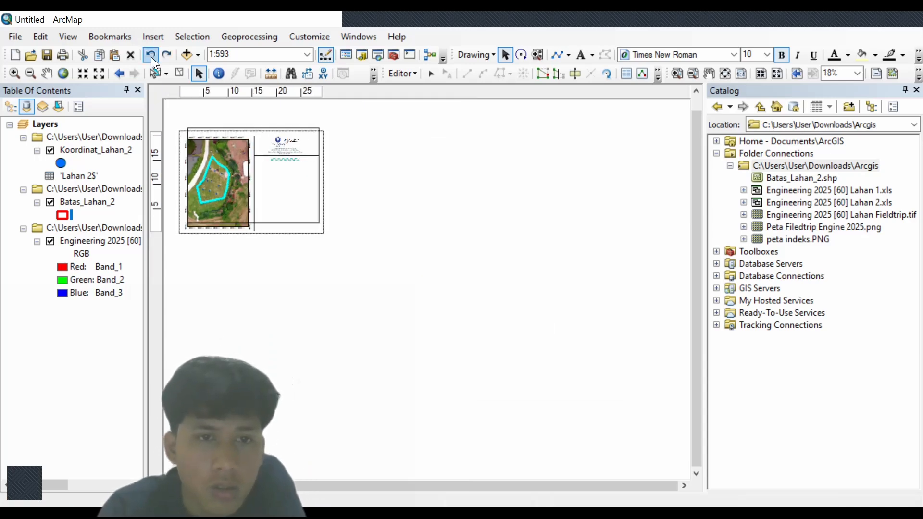
left_click(165, 53)
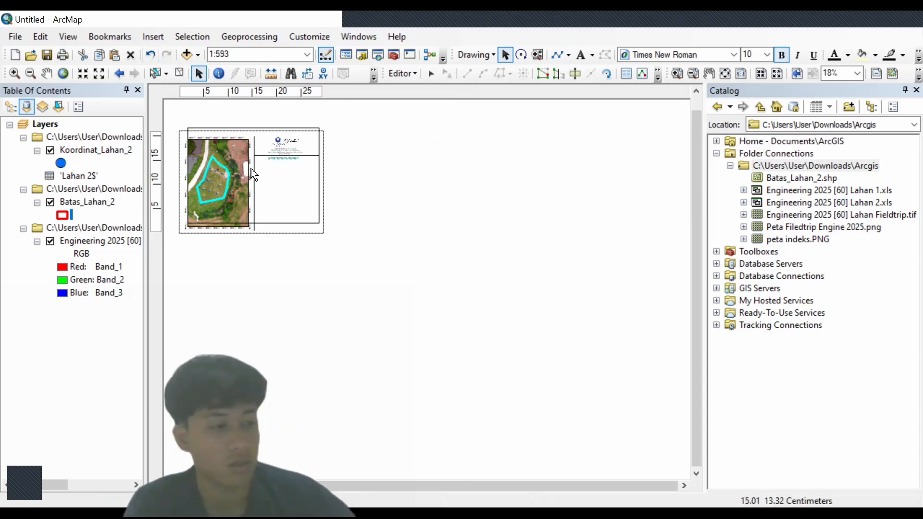
scroll(250, 173, "down", 6)
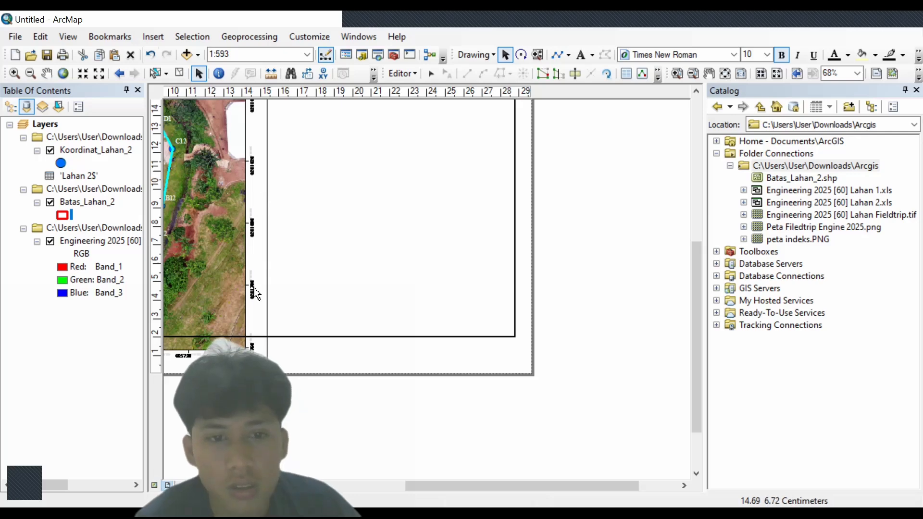
left_click(239, 309)
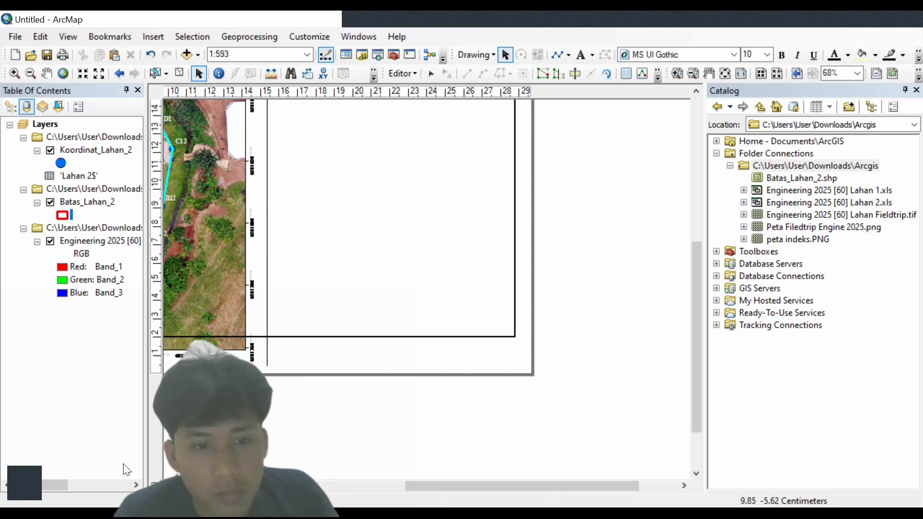
left_click(320, 338)
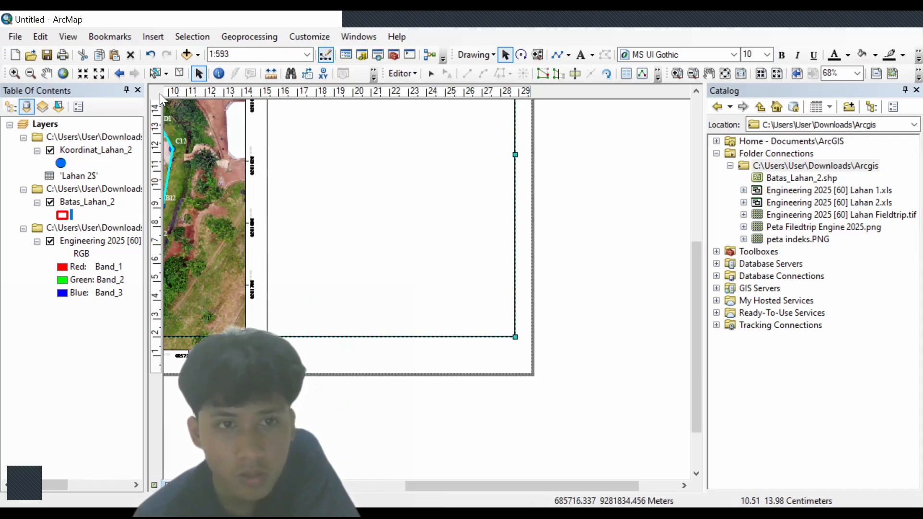
left_click(153, 54)
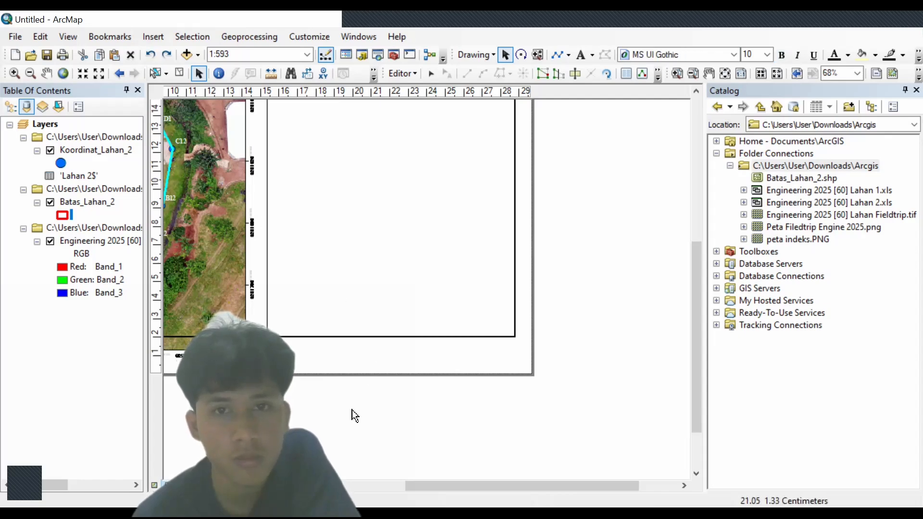
scroll(289, 268, "up", 2)
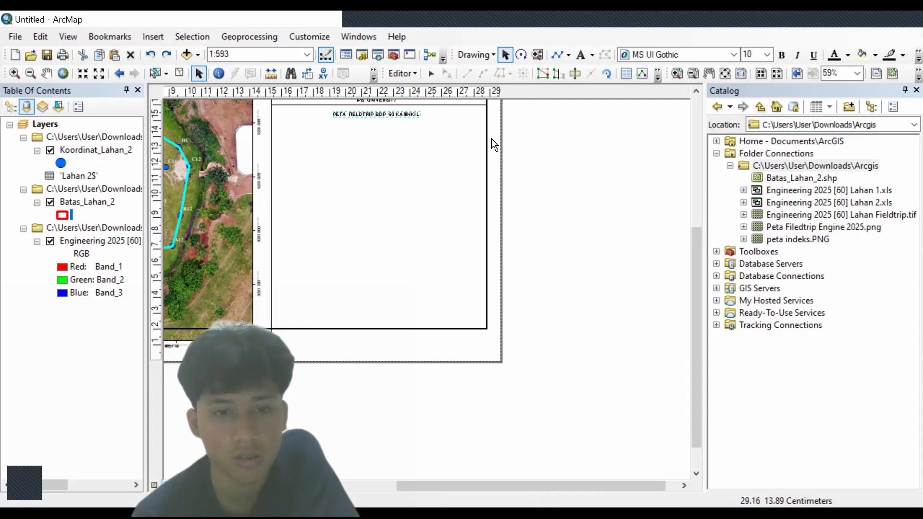
- Select the large frame element beside the map and shift it slightly down
left_click(270, 330)
left_click(288, 328)
left_click_drag(288, 329, 285, 353)
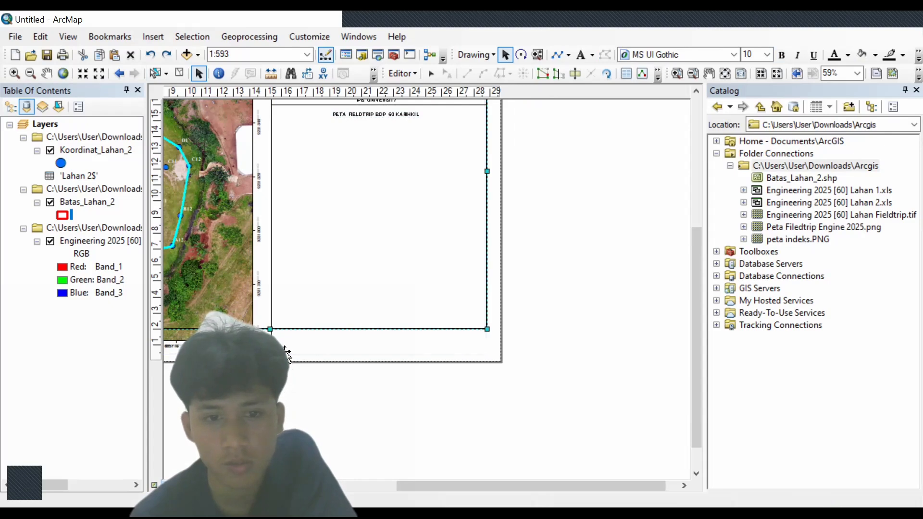
- Zoom to about 69% around the title panel and deselect the data frame
scroll(347, 275, "up", 5)
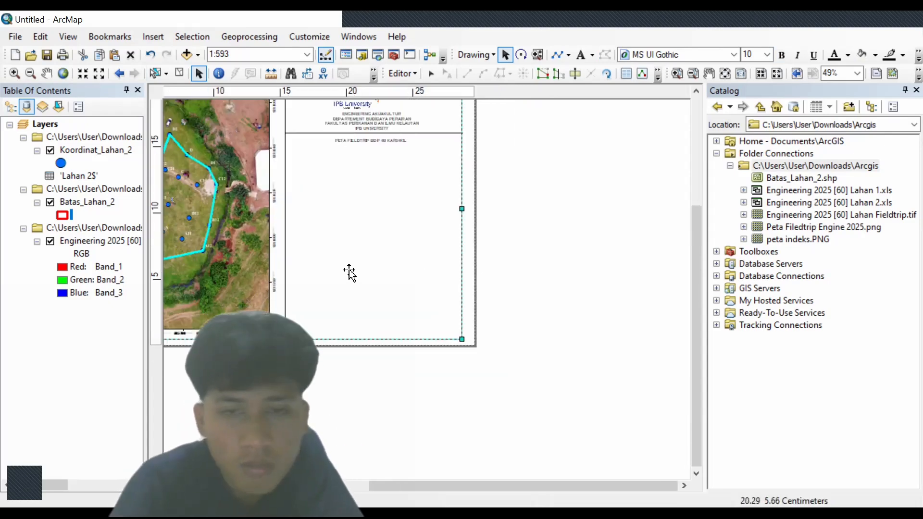
scroll(371, 207, "down", 5)
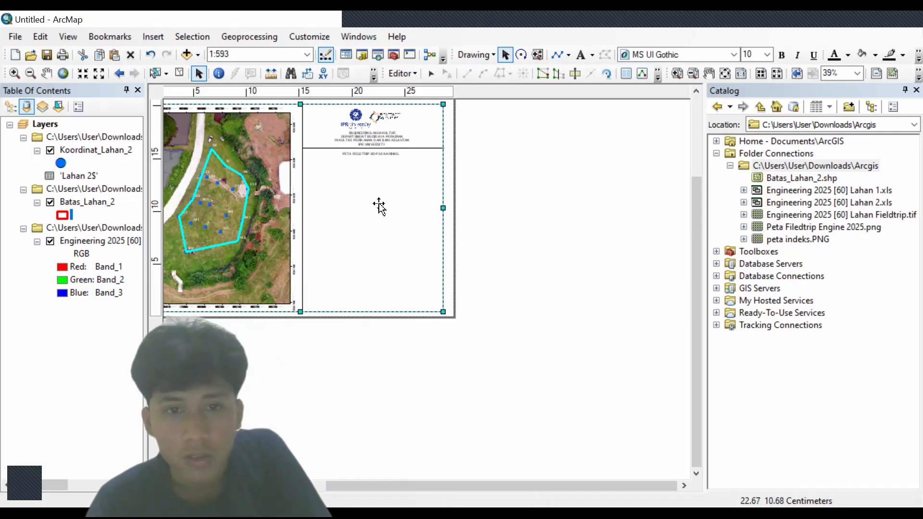
scroll(378, 196, "down", 1)
scroll(378, 196, "down", 3)
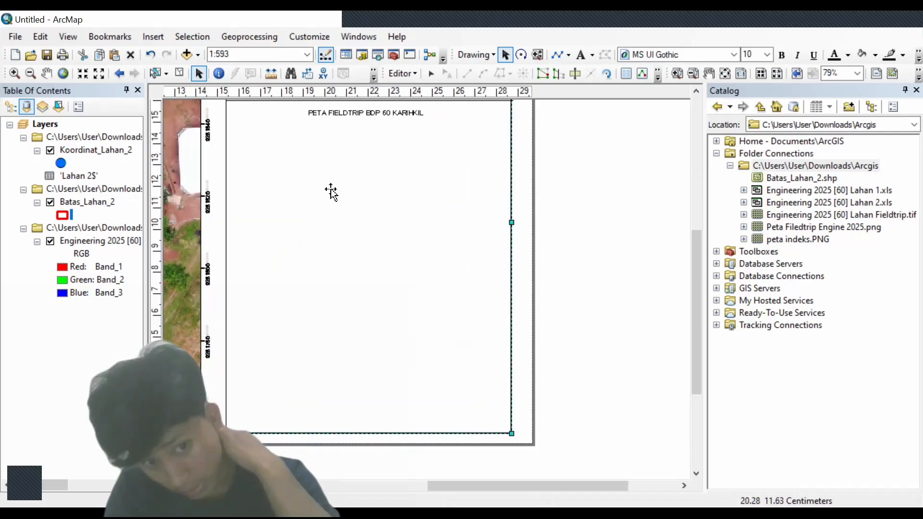
left_click(558, 123)
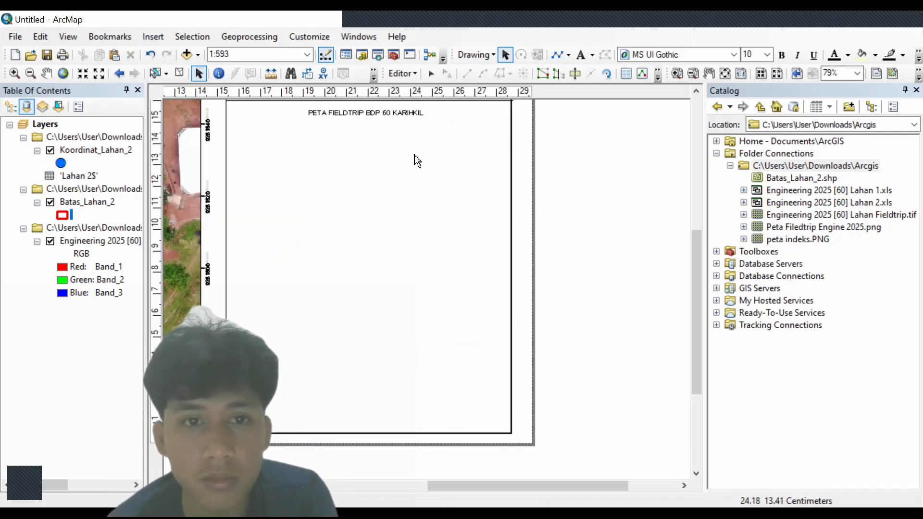
scroll(379, 121, "up", 2)
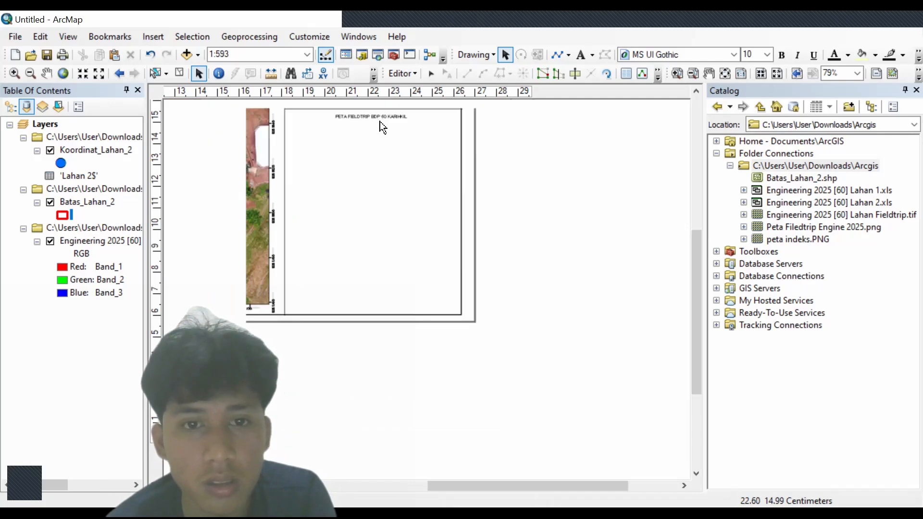
scroll(380, 121, "down", 1)
- Move the header's divider line down so it sits below the title
left_click_drag(697, 328, 698, 281)
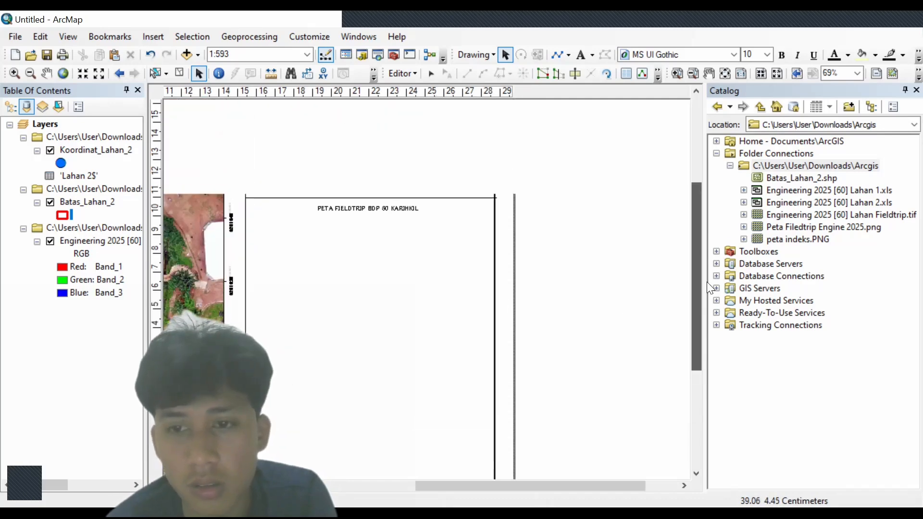
left_click(458, 198)
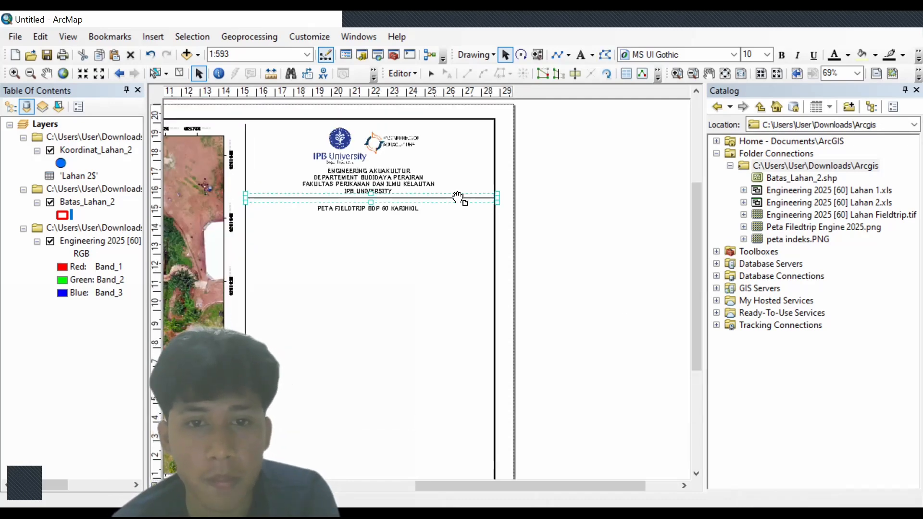
left_click_drag(458, 200, 433, 215)
left_click(408, 248)
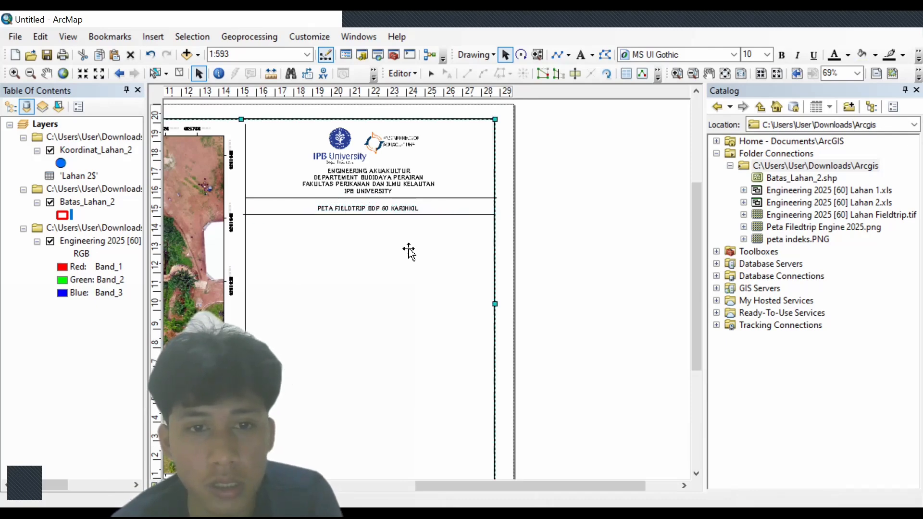
- Check the title's Properties and nudge the title into place between the two lines
double_click(406, 209)
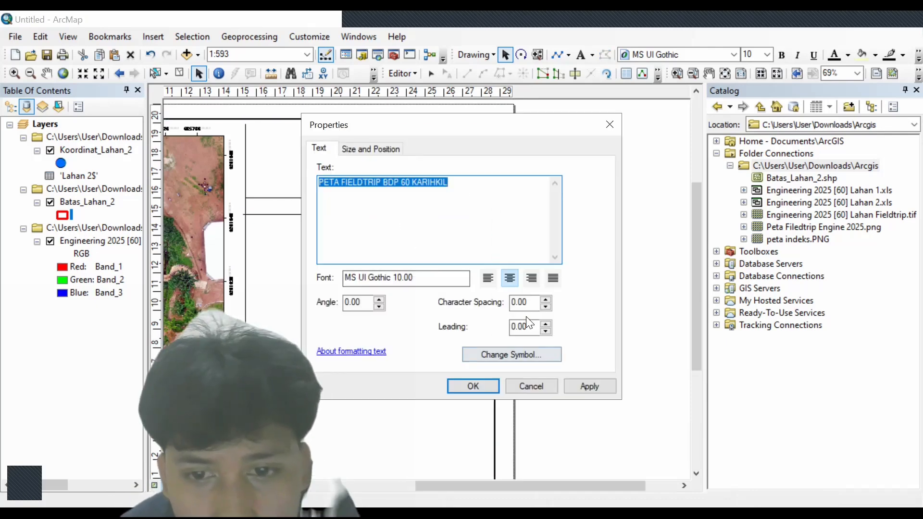
left_click(609, 124)
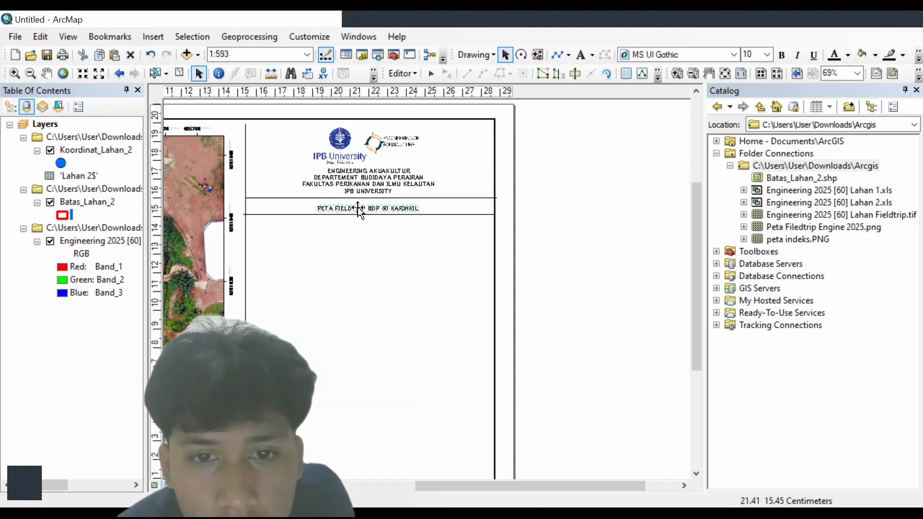
right_click(358, 208)
left_click(290, 340)
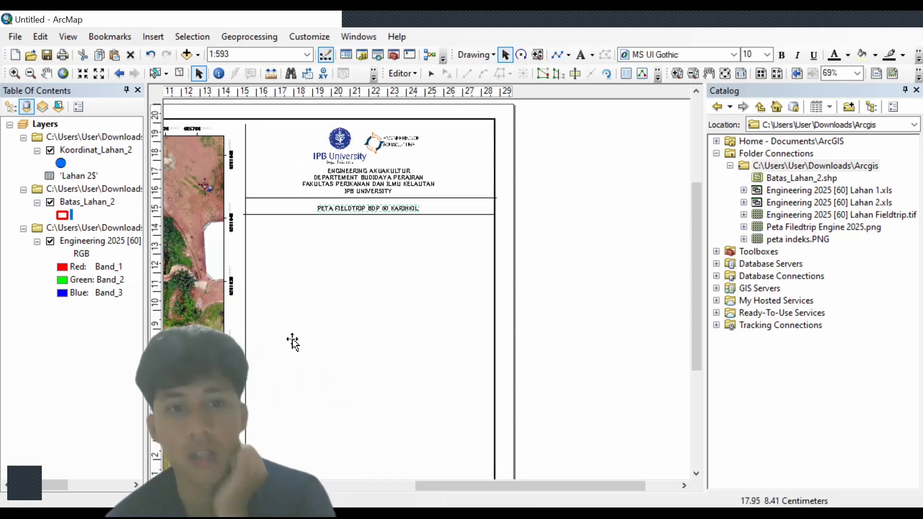
left_click(375, 211)
left_click_drag(380, 207, 377, 203)
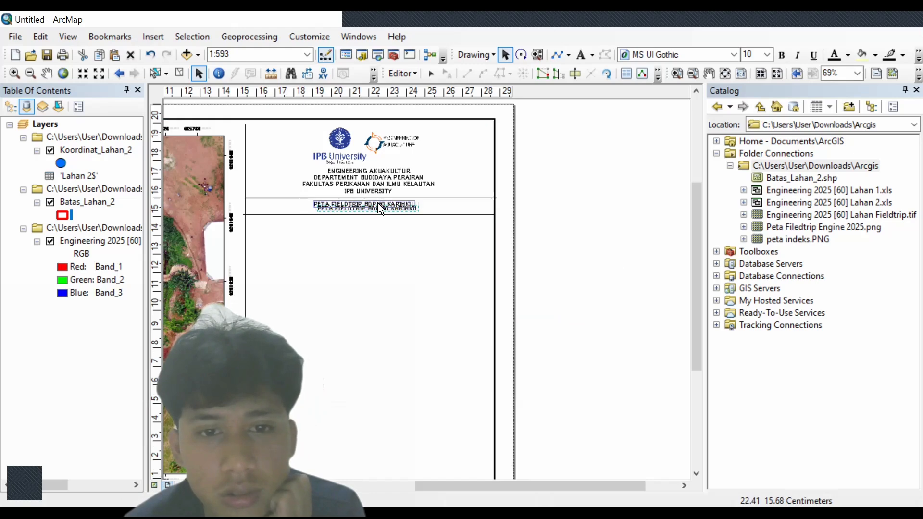
- Insert a new default 'Text' element into the blank right-hand panel below the title
left_click(160, 34)
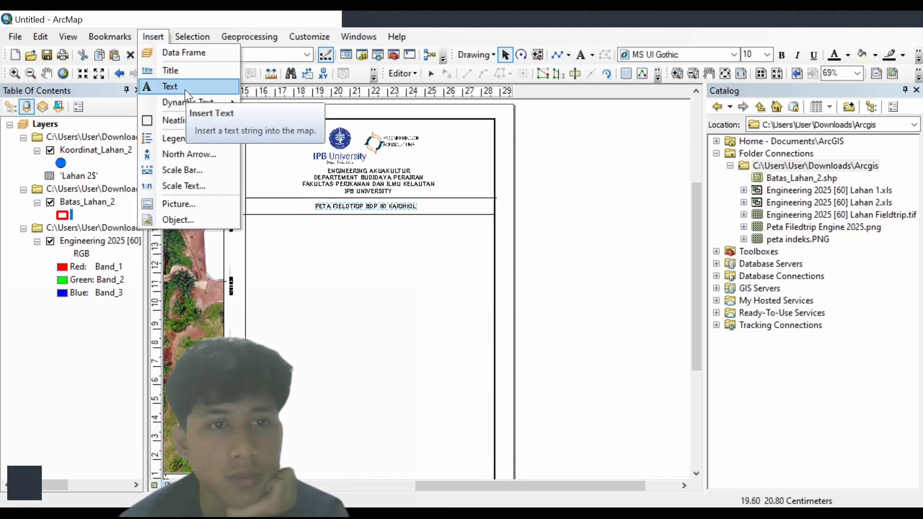
left_click(185, 89)
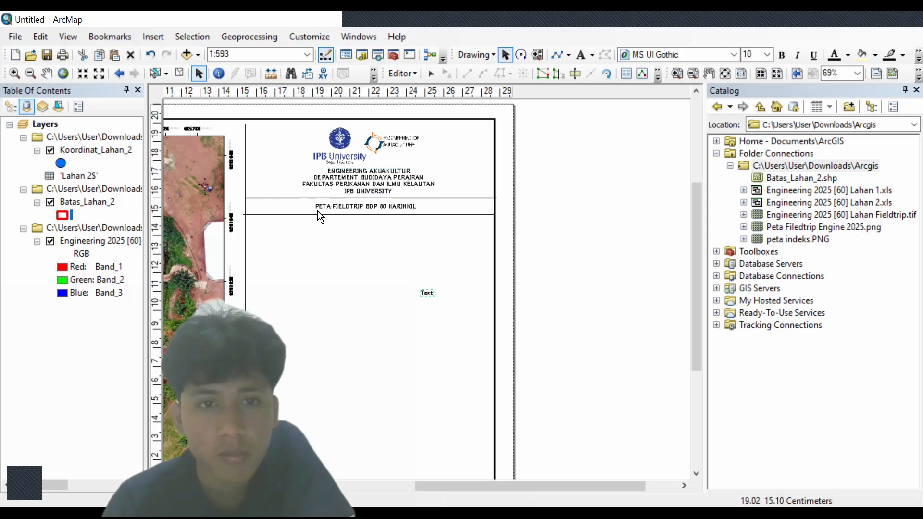
- Insert an ESRI North 8 north arrow below the title and place a copy of the header text beside it
left_click(149, 37)
left_click(168, 154)
left_click(123, 249)
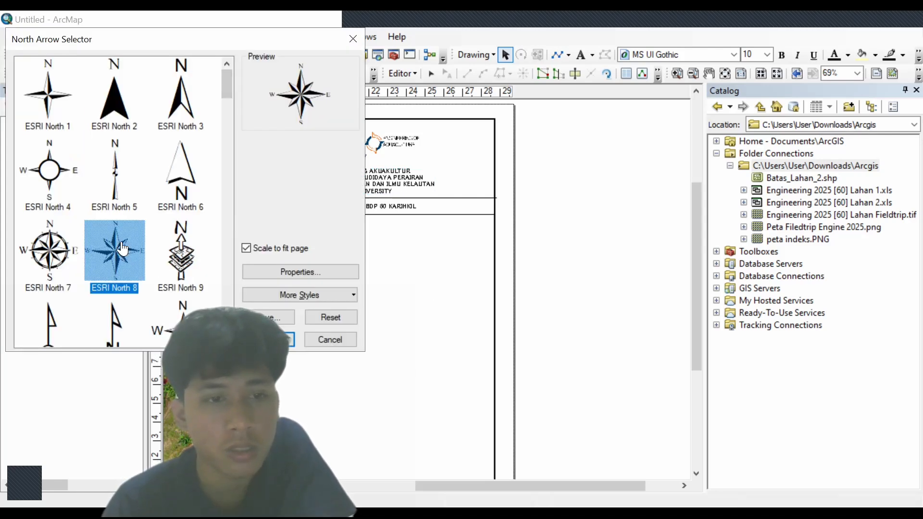
left_click(268, 339)
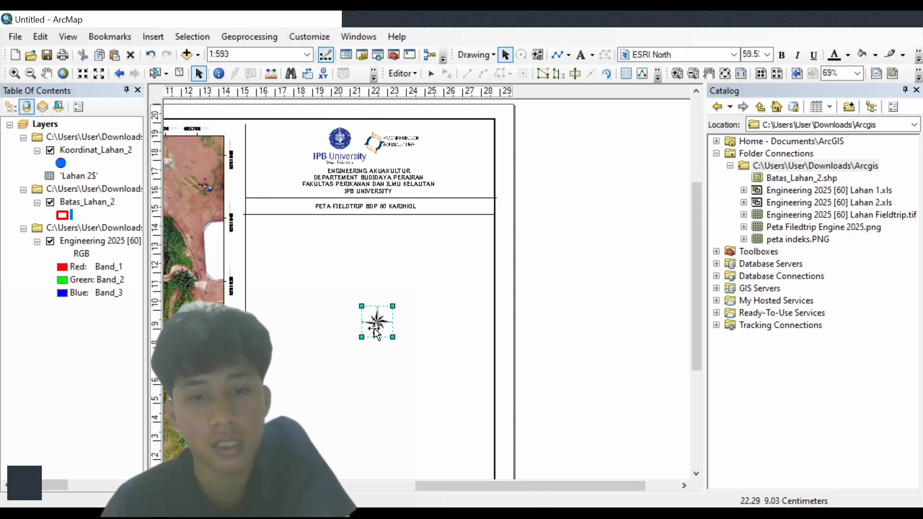
left_click_drag(376, 326, 268, 240)
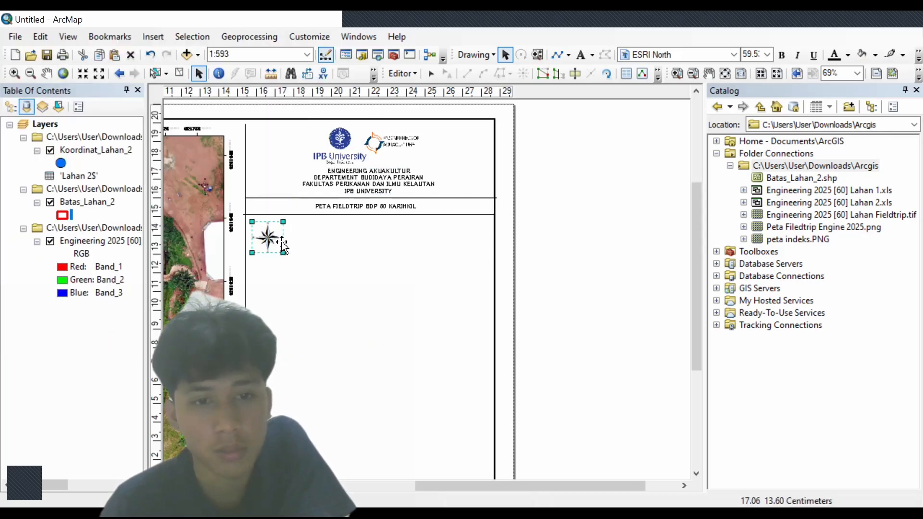
left_click(364, 182)
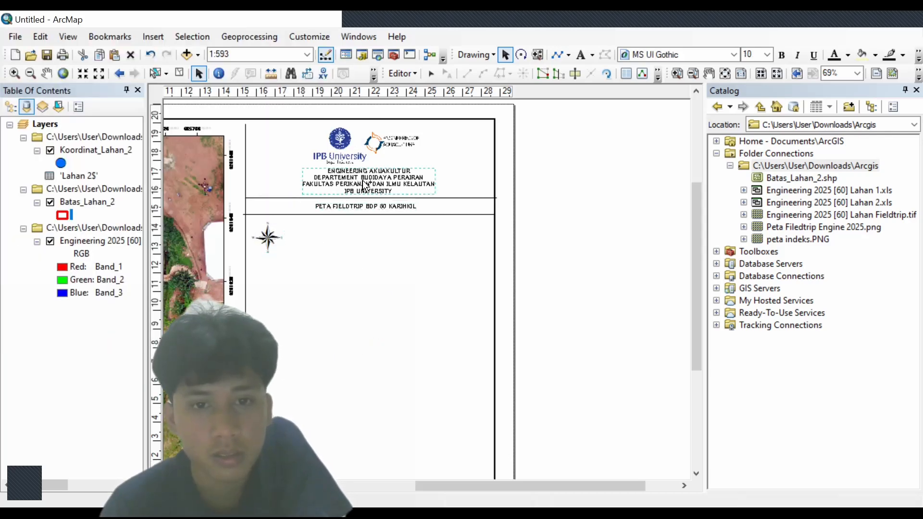
left_click_drag(364, 183, 338, 235)
- Replace the copied text with three lines: 'PETA PROYEKSI', 'WGS 1984 UTM ZONE 48S' and 'SKALA'
double_click(339, 235)
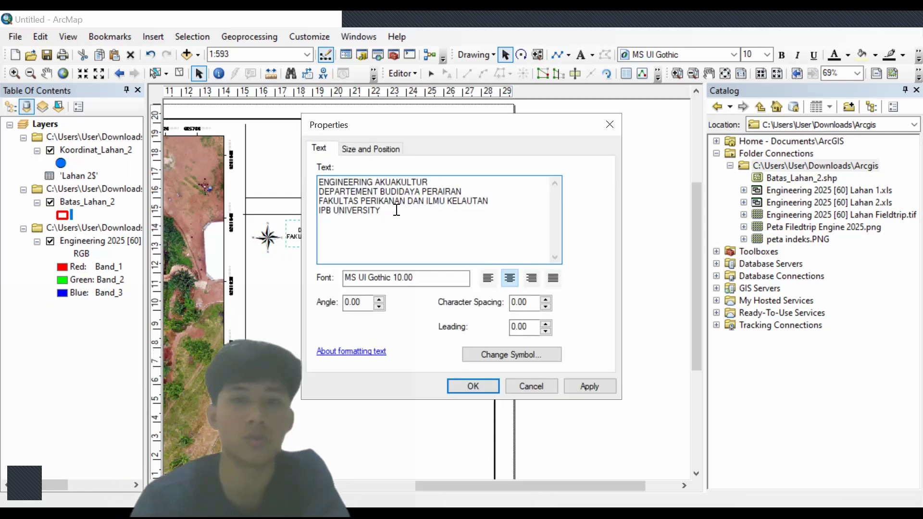
left_click_drag(396, 210, 316, 184)
key("Delete")
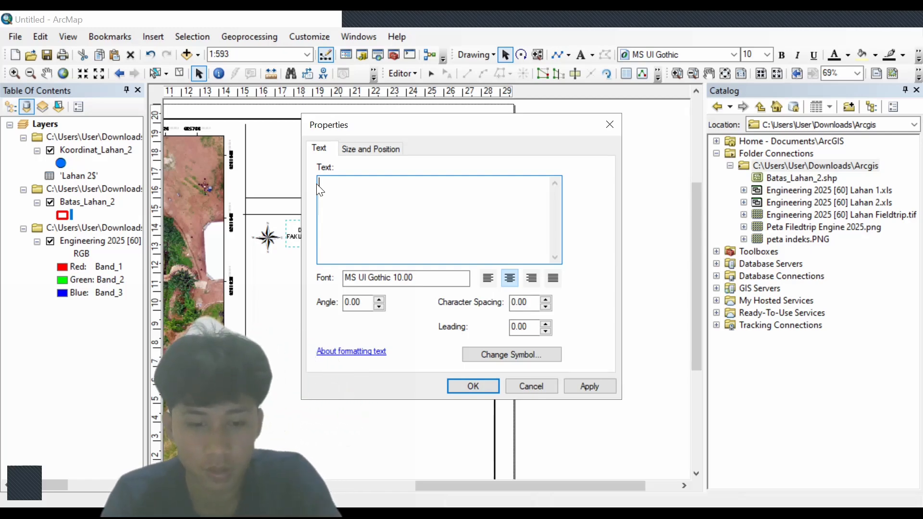
type("PETA PR")
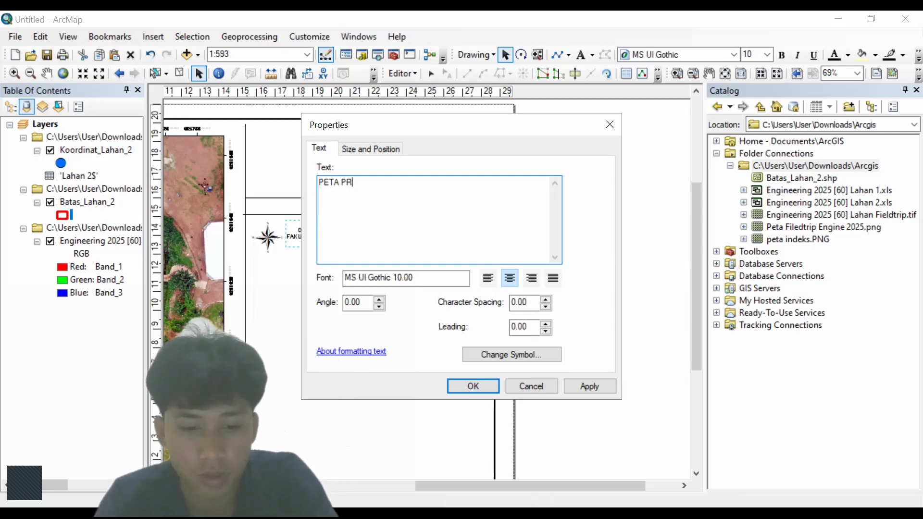
type("OYEKSI")
key("Return")
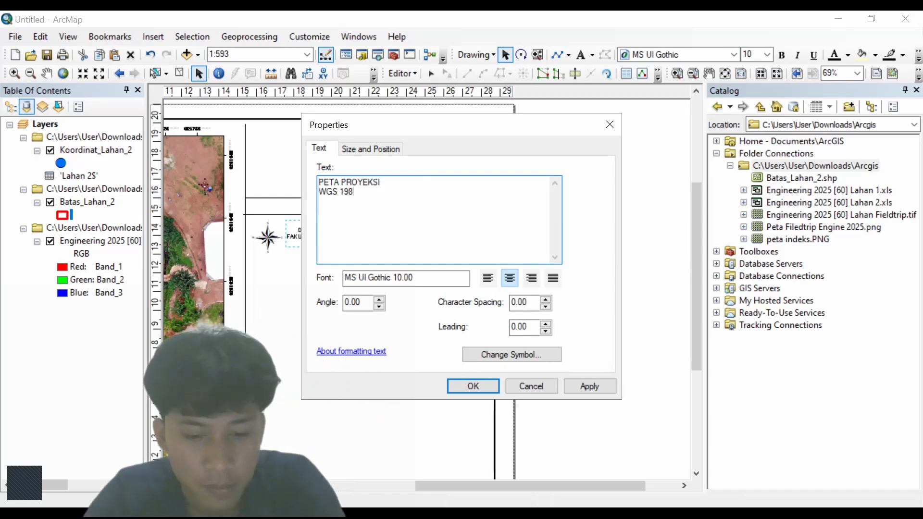
type("WGS 1984")
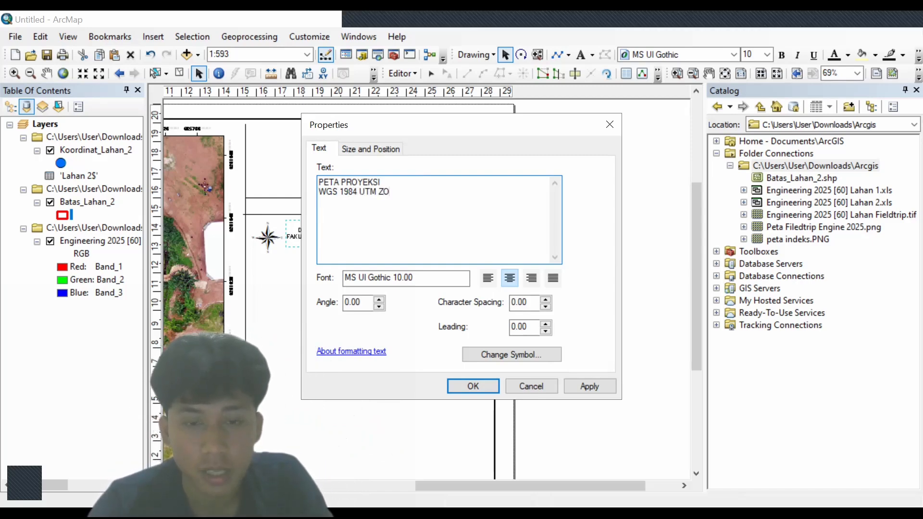
type("UTM ZONE 48")
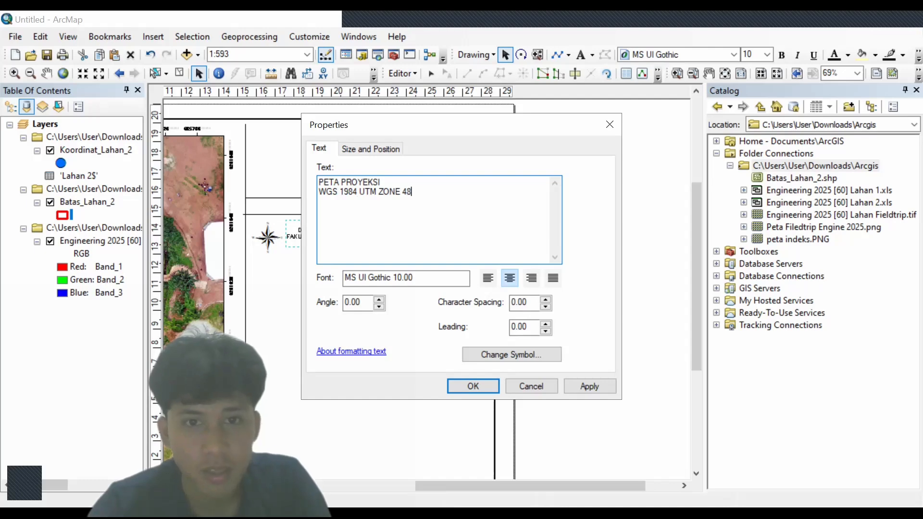
type("S")
key("Return")
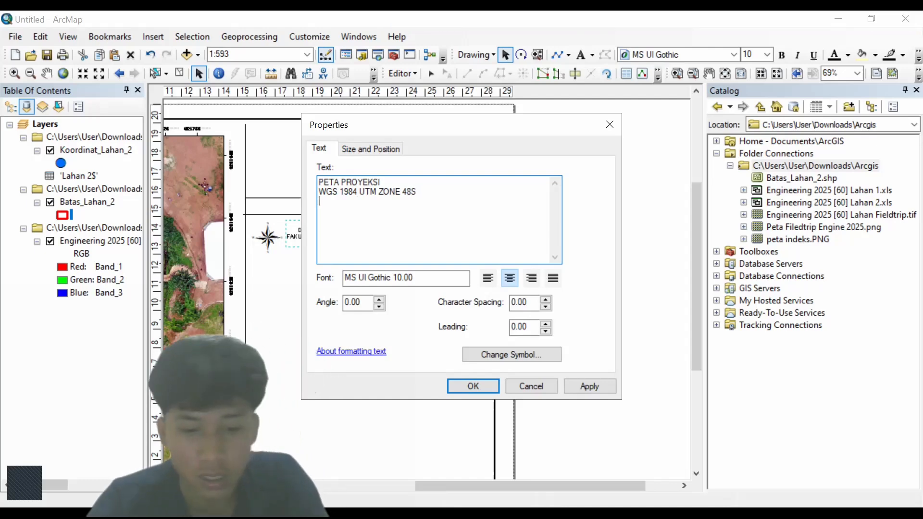
type("SKALA")
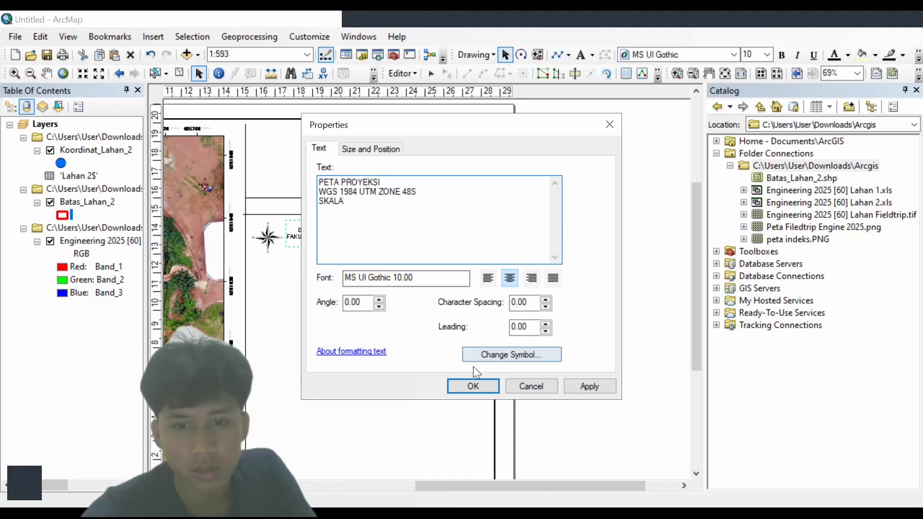
left_click(478, 383)
- Left-align the three lines of projection text
double_click(349, 239)
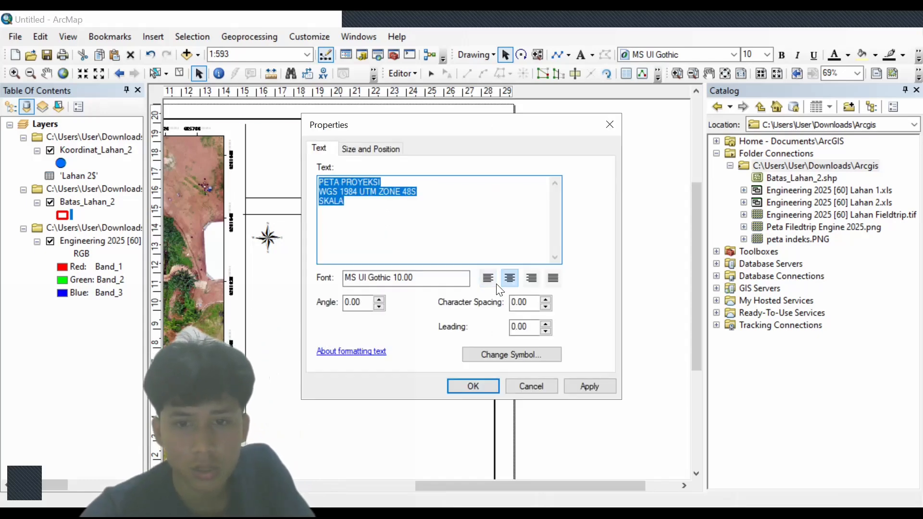
left_click(490, 279)
left_click(487, 386)
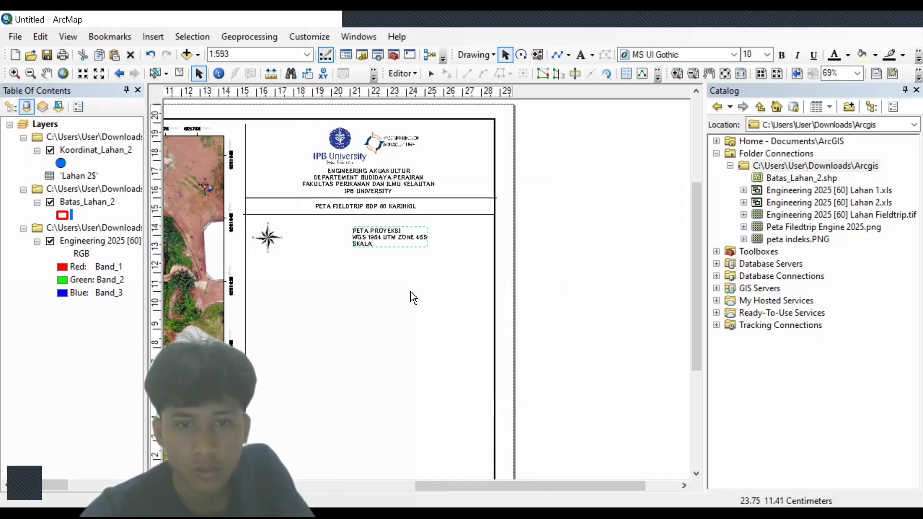
- Make the projection text bold Times New Roman and nudge it slightly left
double_click(384, 229)
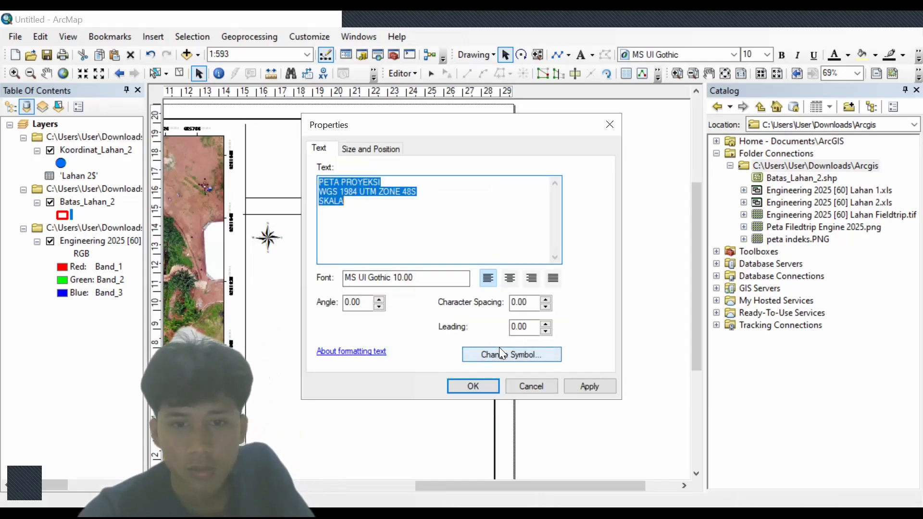
left_click(526, 351)
left_click(569, 280)
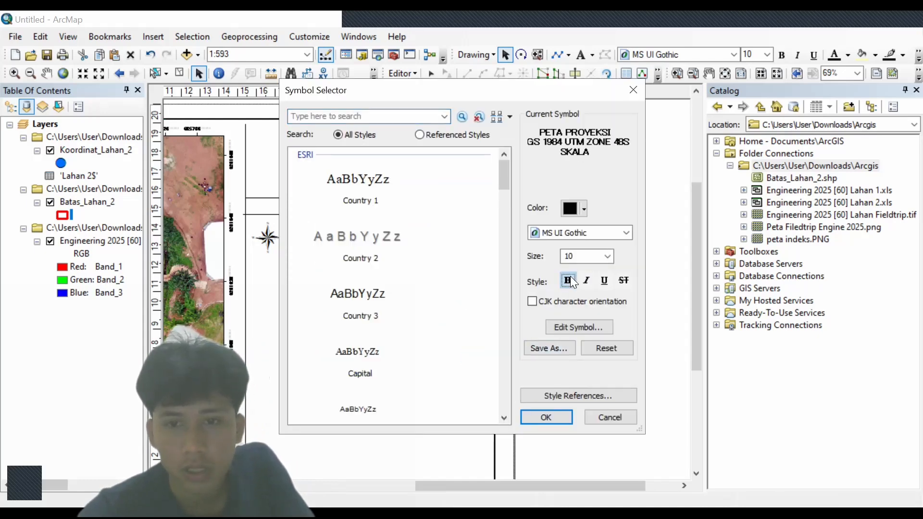
left_click(594, 233)
type("ti")
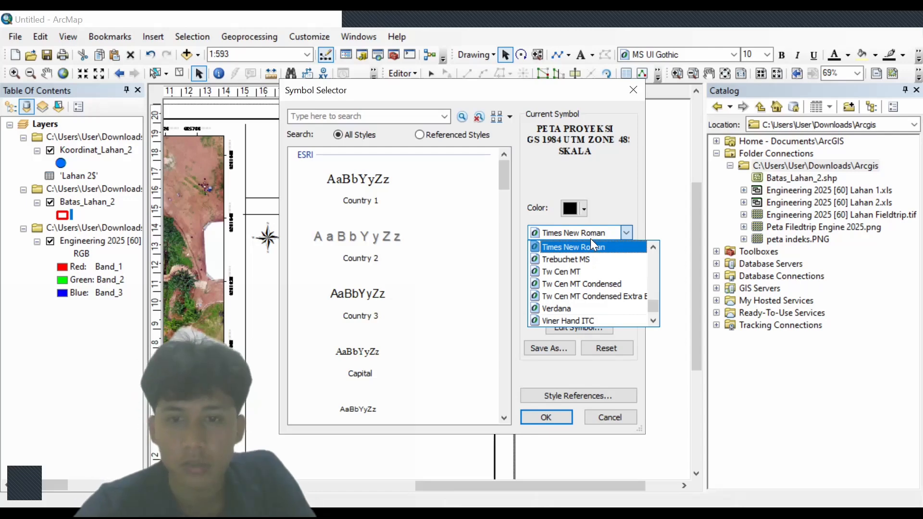
left_click(590, 238)
left_click(548, 416)
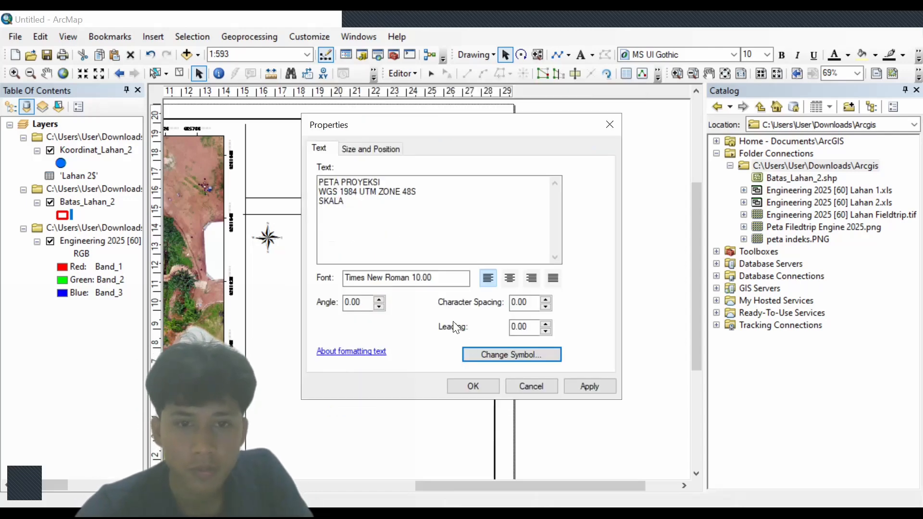
left_click(472, 385)
left_click_drag(376, 232, 341, 234)
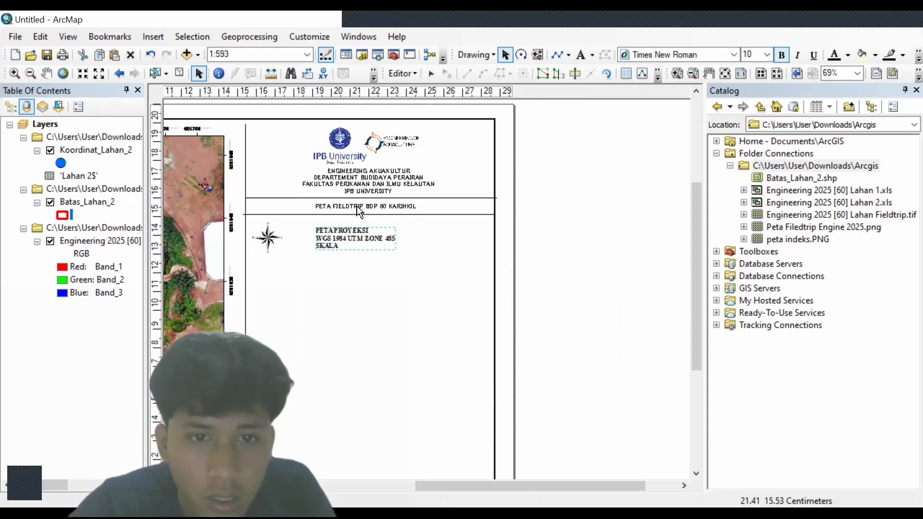
- Set the ENGINEERING AKUAKULTUR header text to Times New Roman
double_click(362, 184)
left_click(524, 355)
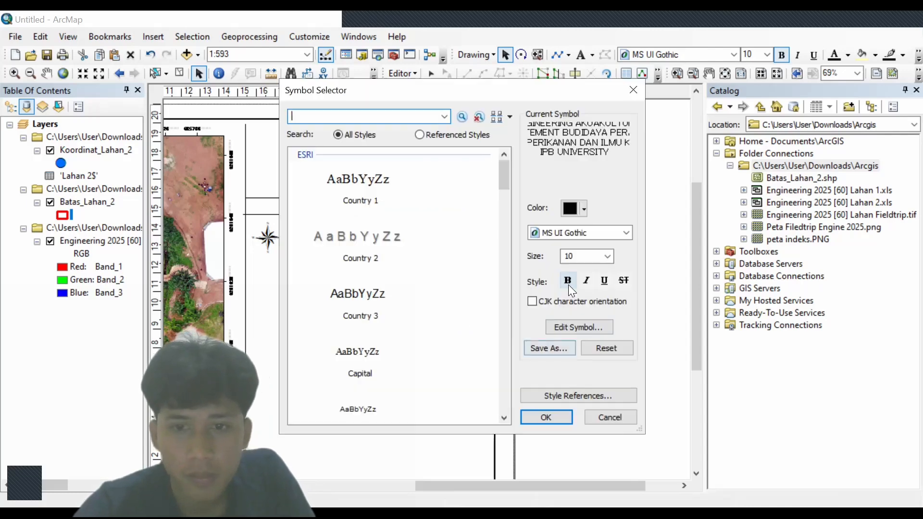
left_click(598, 231)
type("ti")
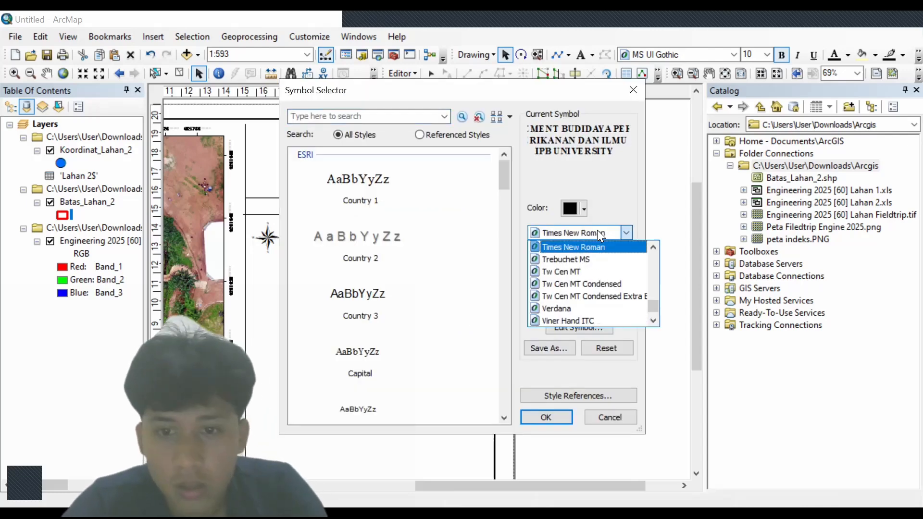
left_click(597, 246)
left_click(546, 415)
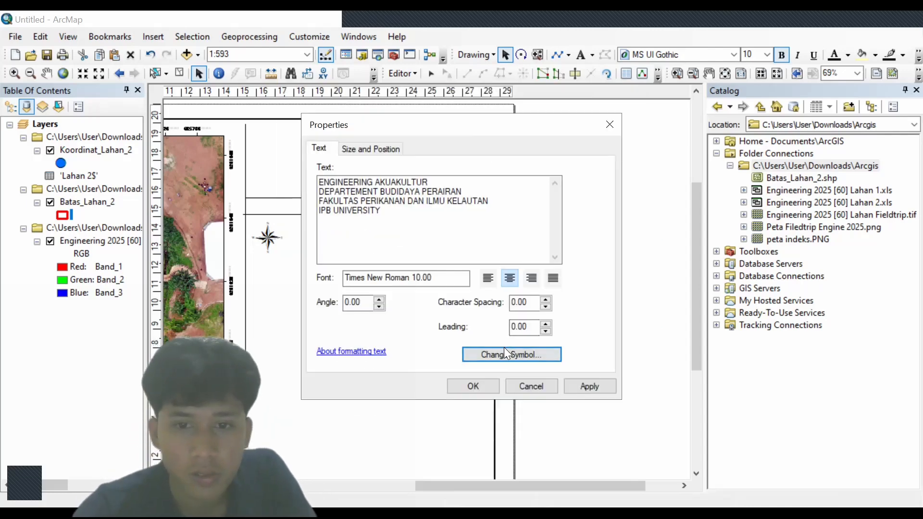
left_click(473, 386)
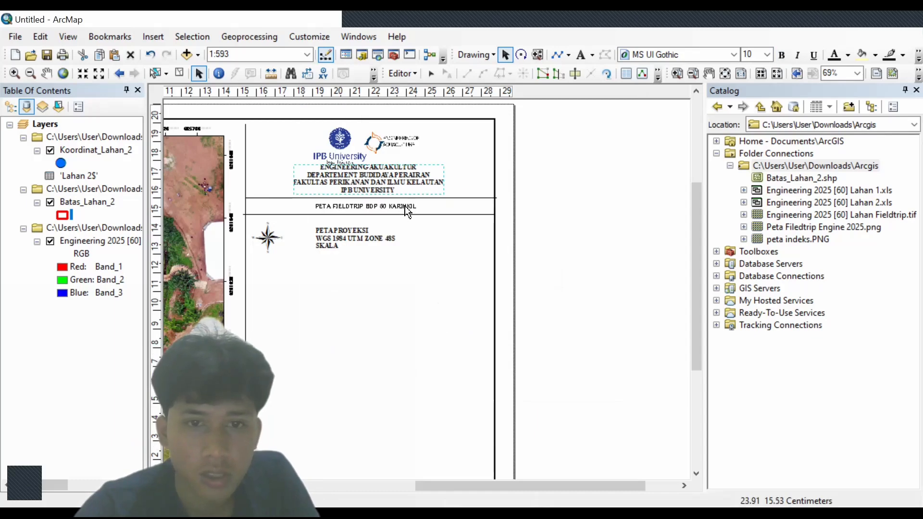
- Set the PETA FIELDTRIP BDP 60 KARIHKIL title to Times New Roman
double_click(407, 208)
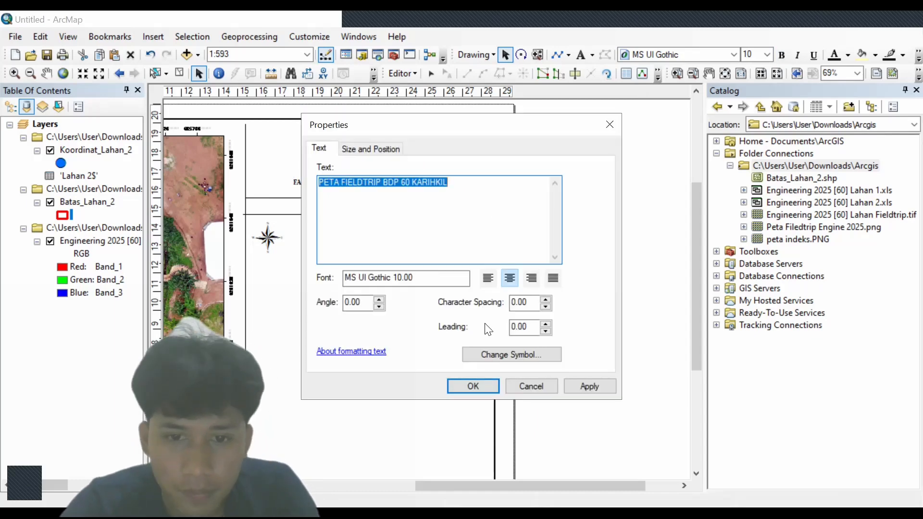
left_click(516, 351)
left_click(598, 234)
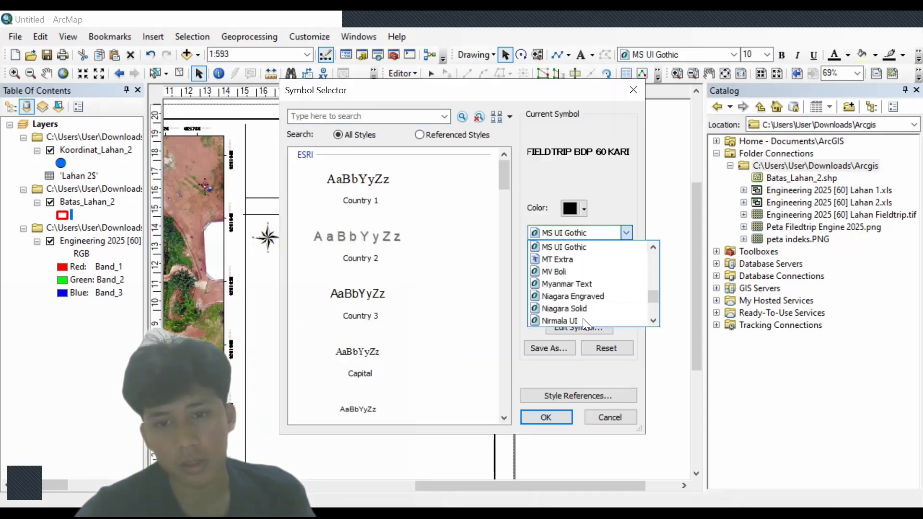
type("times")
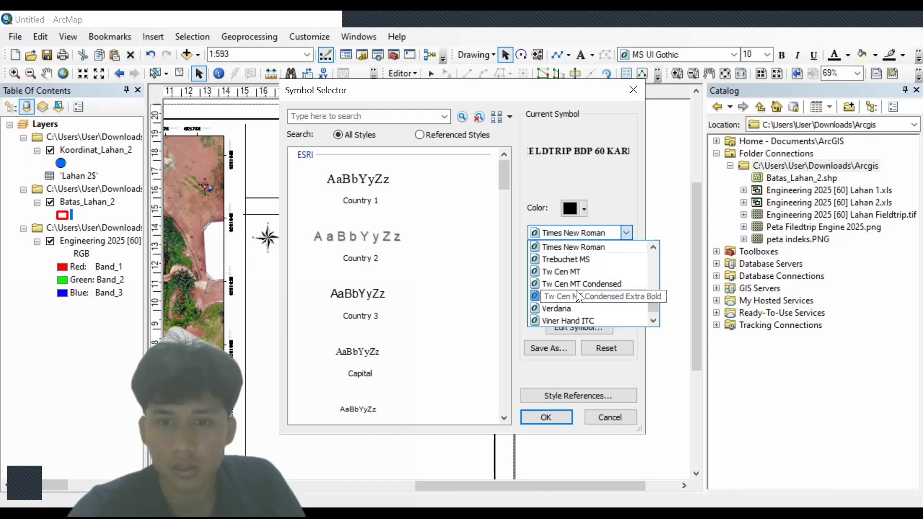
left_click(594, 245)
left_click(533, 417)
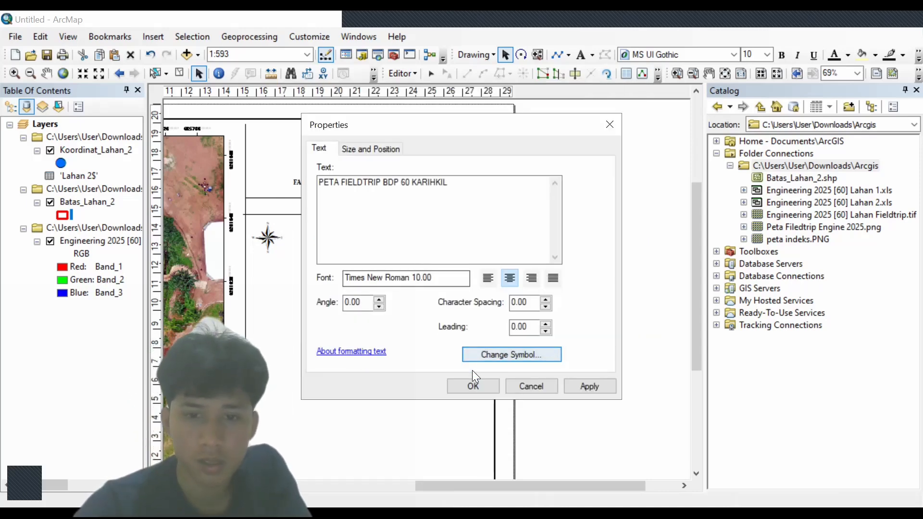
left_click(472, 384)
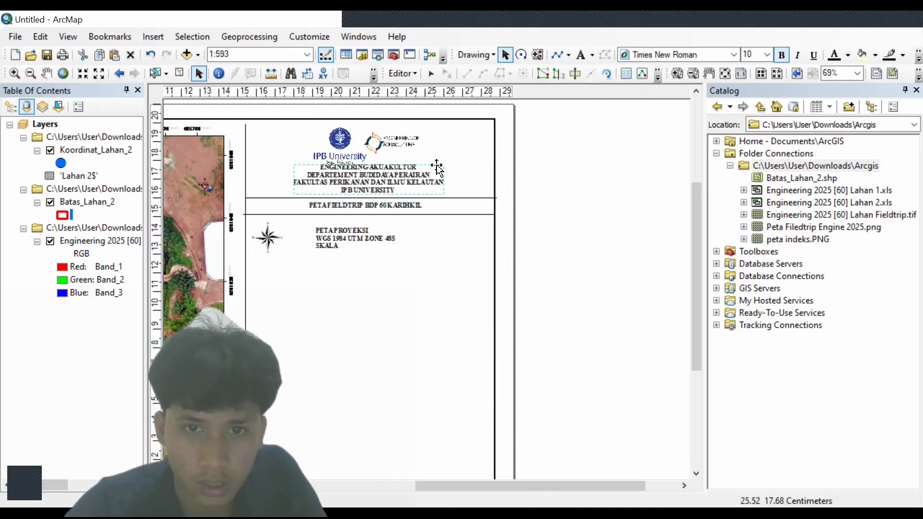
- Nudge the header text block into position beneath the logos
left_click_drag(429, 170, 392, 141)
left_click(393, 145)
left_click(385, 169)
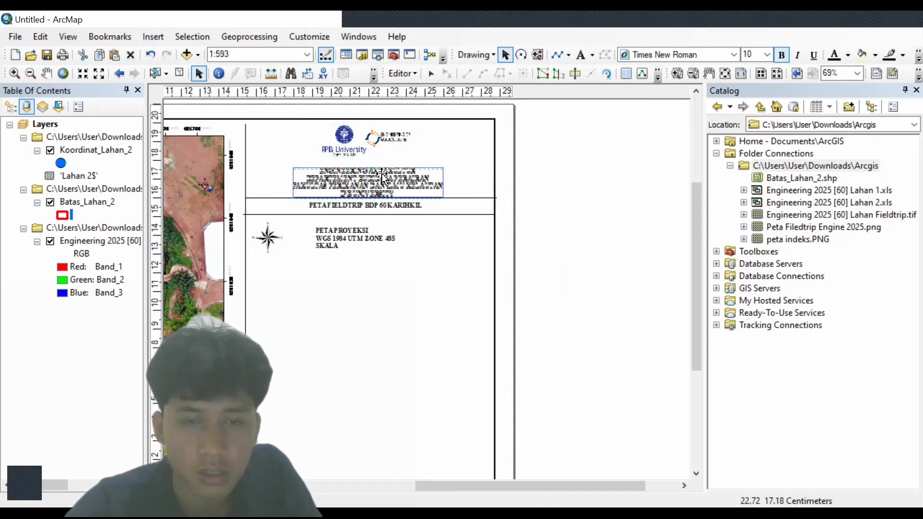
left_click_drag(383, 178, 382, 176)
- Move the projection text block left so it sits right beside the north arrow
left_click(351, 242)
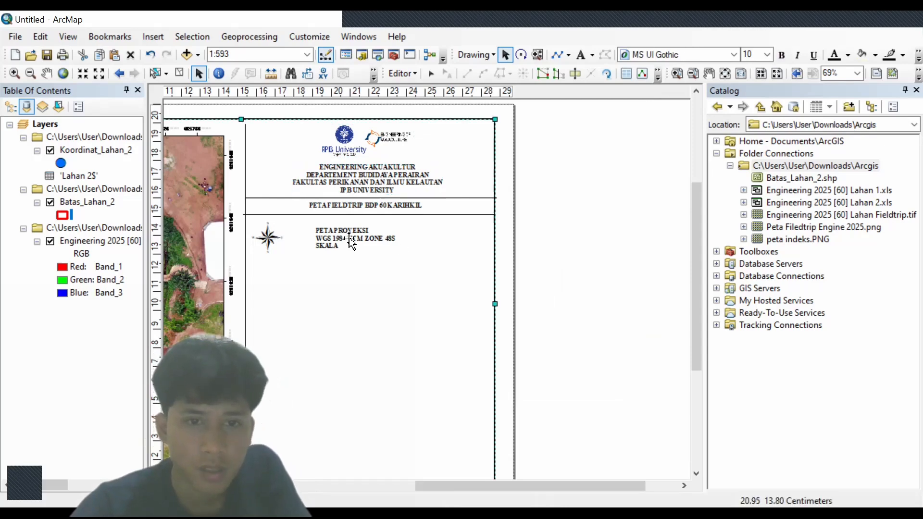
left_click(351, 242)
left_click(276, 242)
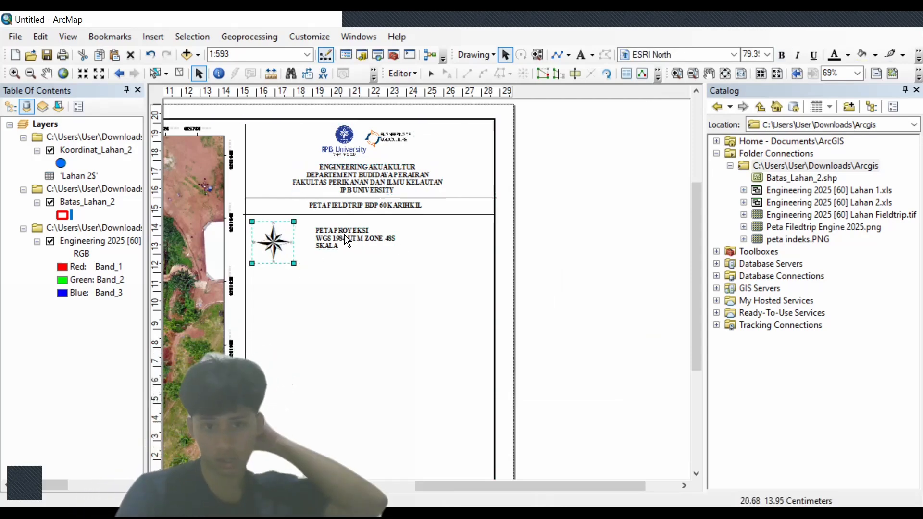
left_click_drag(344, 234, 287, 256)
left_click(274, 245)
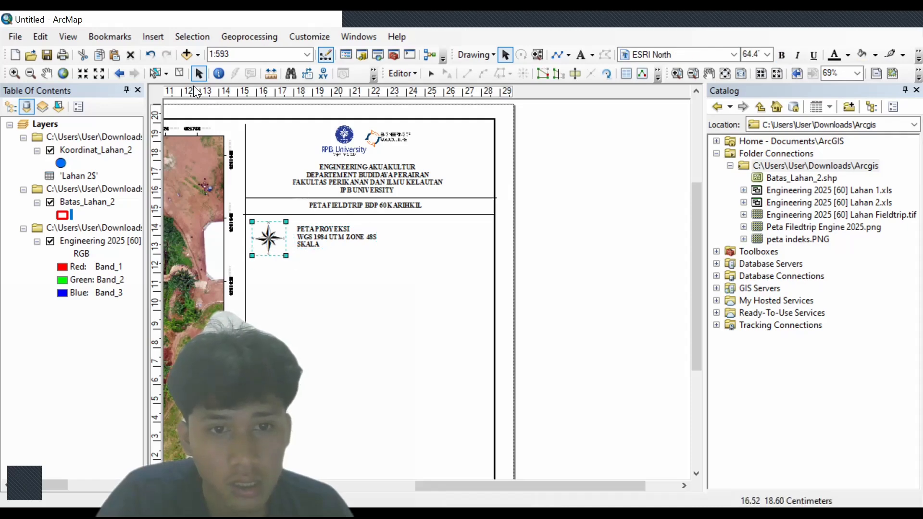
- Insert an Alternating Scale Bar 1 below the SKALA text, then select the divider line
left_click(152, 41)
left_click(184, 172)
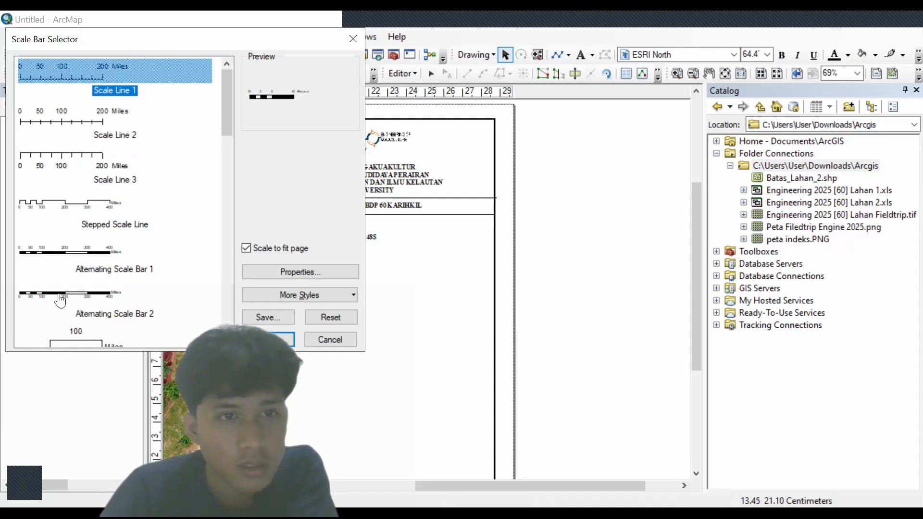
left_click(82, 249)
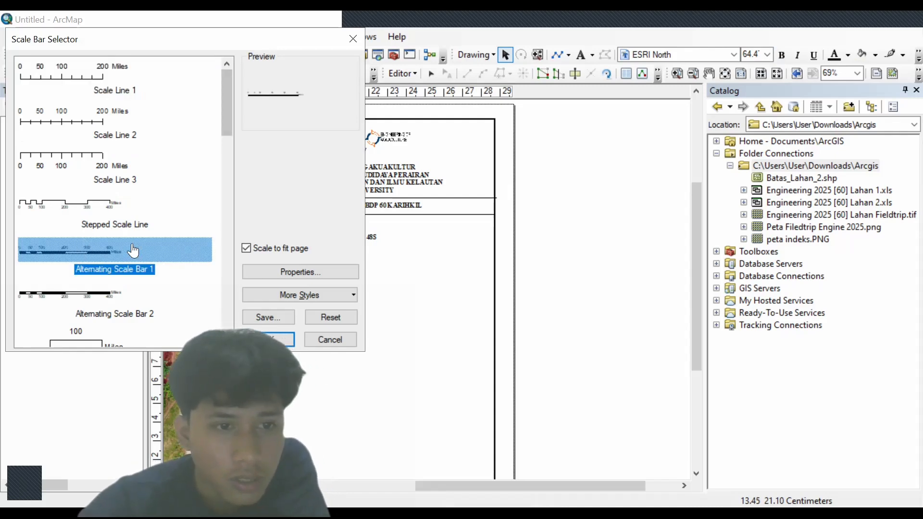
left_click(276, 340)
left_click_drag(374, 281, 336, 261)
left_click(365, 210)
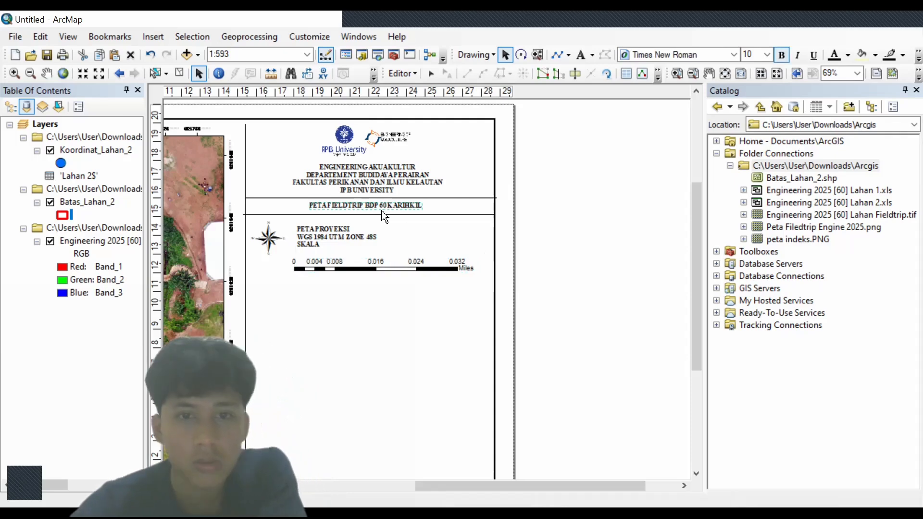
left_click(433, 214)
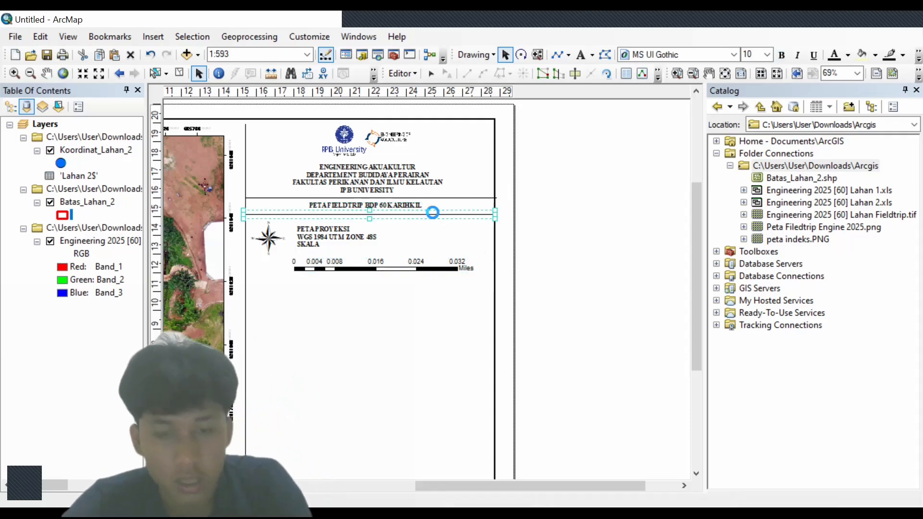
- Paste a divider line copy below the scale bar and open the Scale Text properties
key("ctrl+v")
left_click_drag(445, 224, 435, 286)
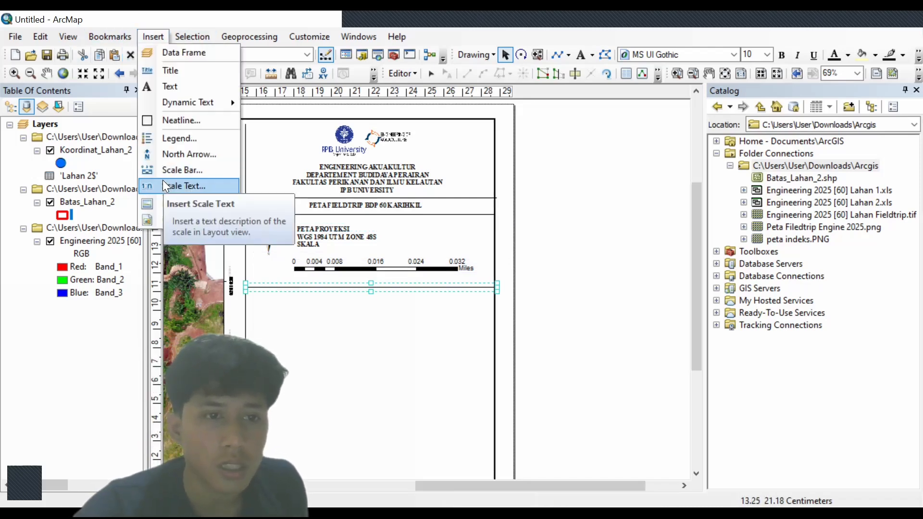
left_click(164, 185)
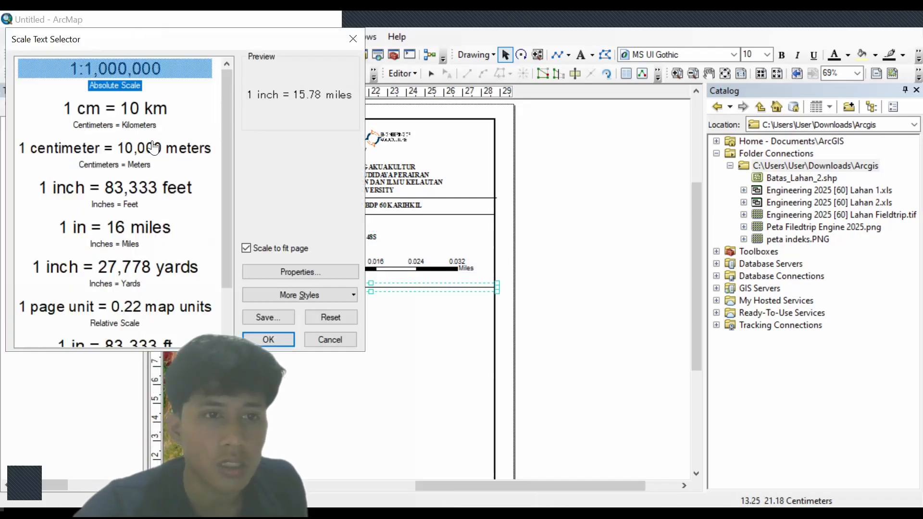
left_click(356, 40)
left_click(153, 37)
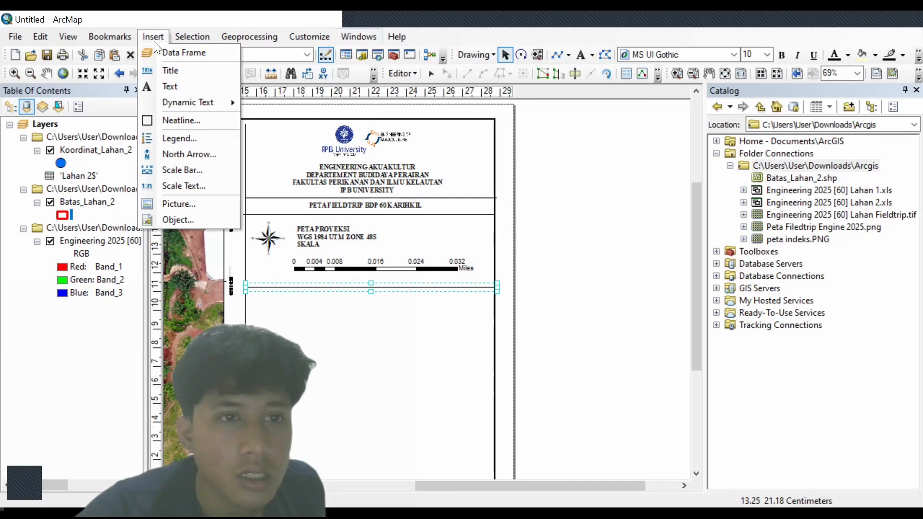
left_click(150, 183)
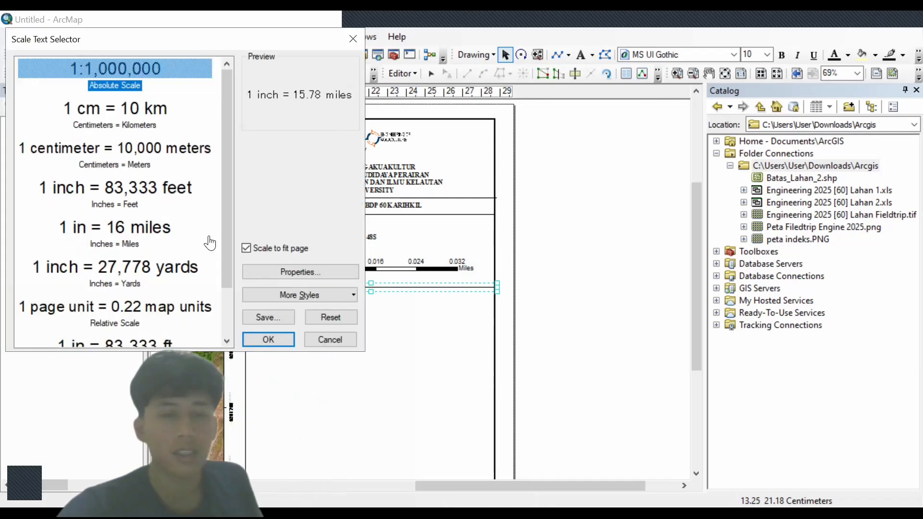
left_click(276, 271)
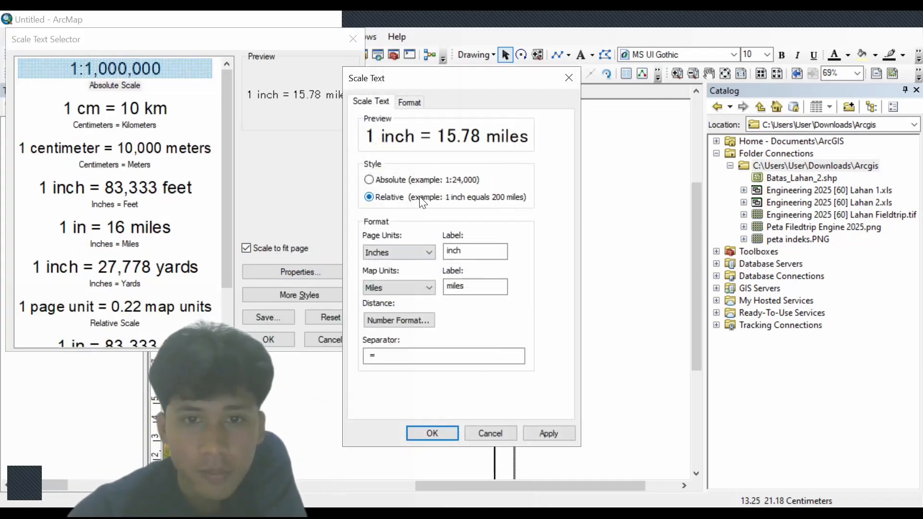
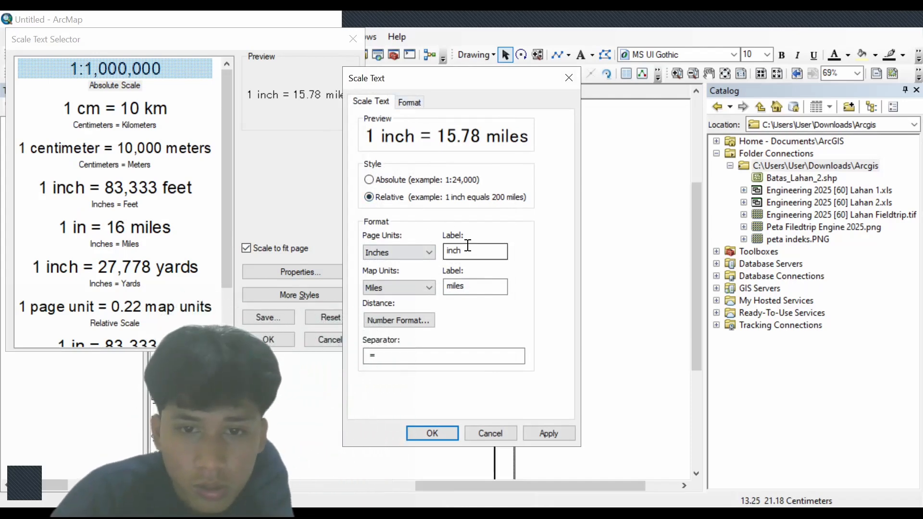
- Set the scale text to Centimeters page units, Meters map units and the Absolute 1:1,000,000 style
left_click(472, 287)
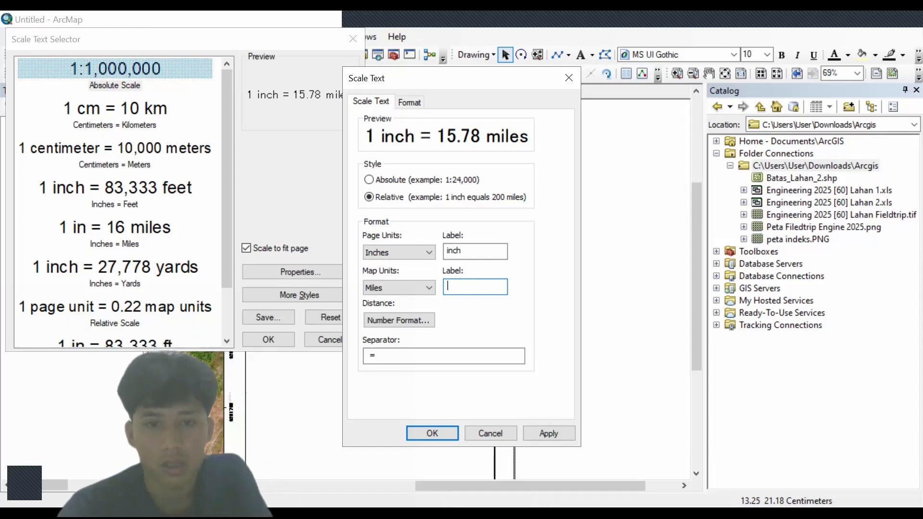
left_click(489, 433)
left_click(278, 273)
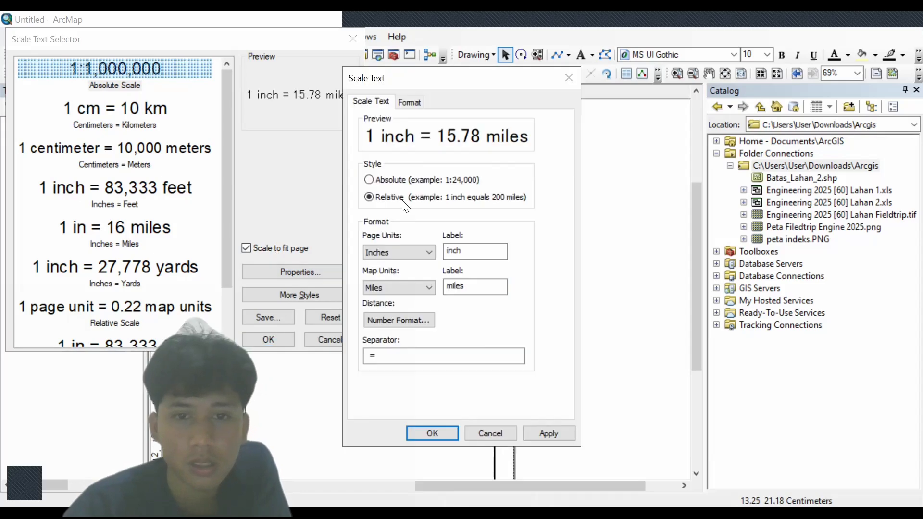
left_click(384, 253)
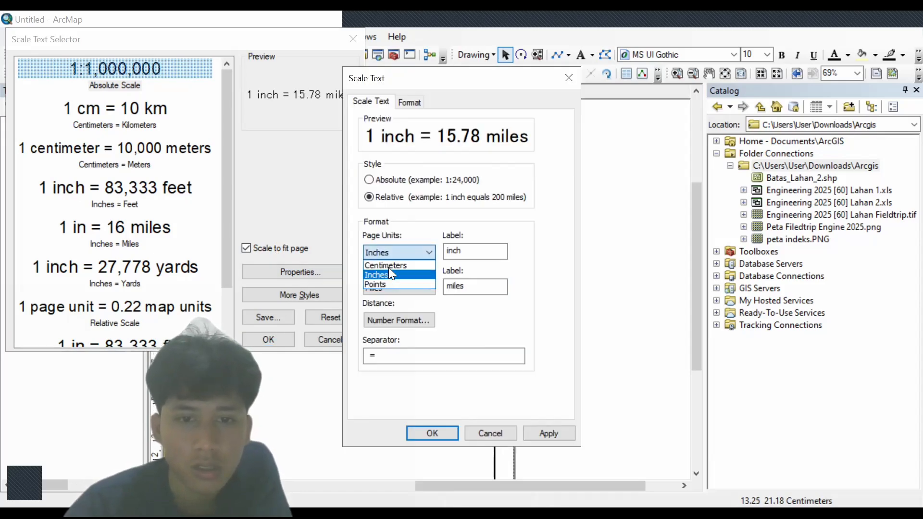
left_click(391, 262)
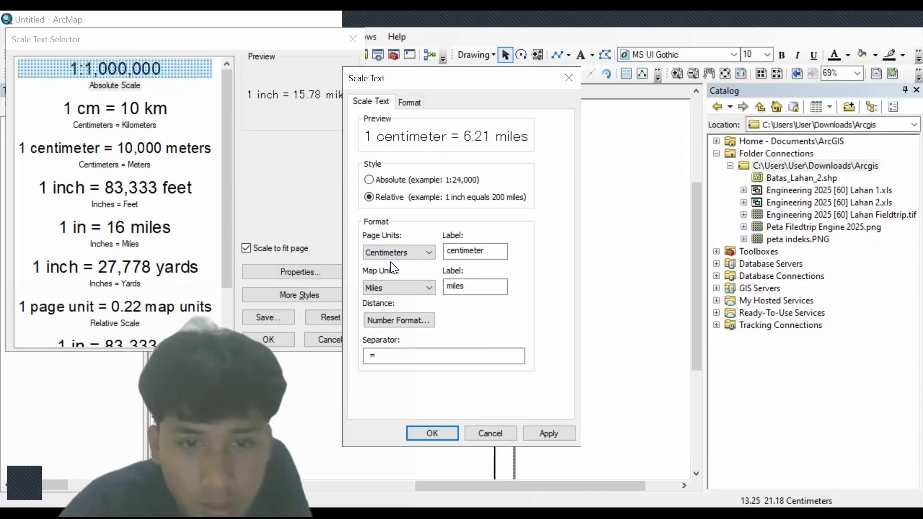
left_click(393, 288)
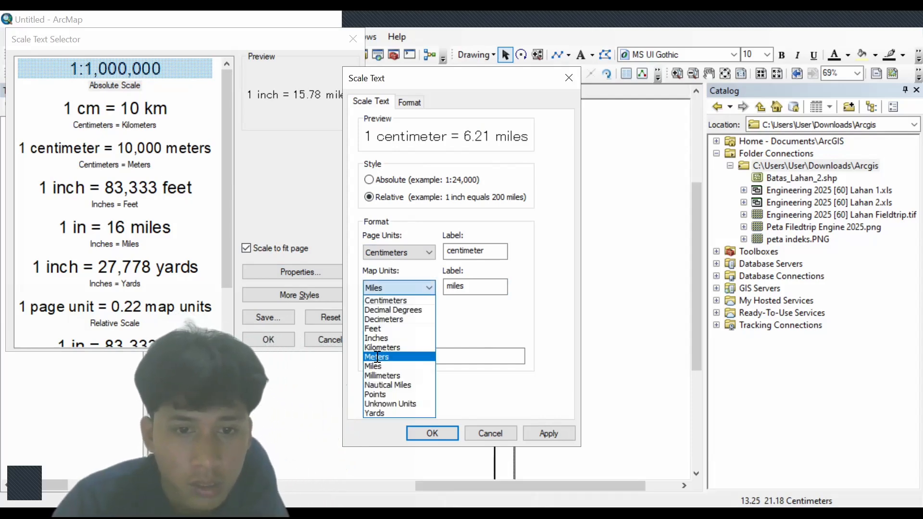
left_click(376, 357)
left_click(369, 179)
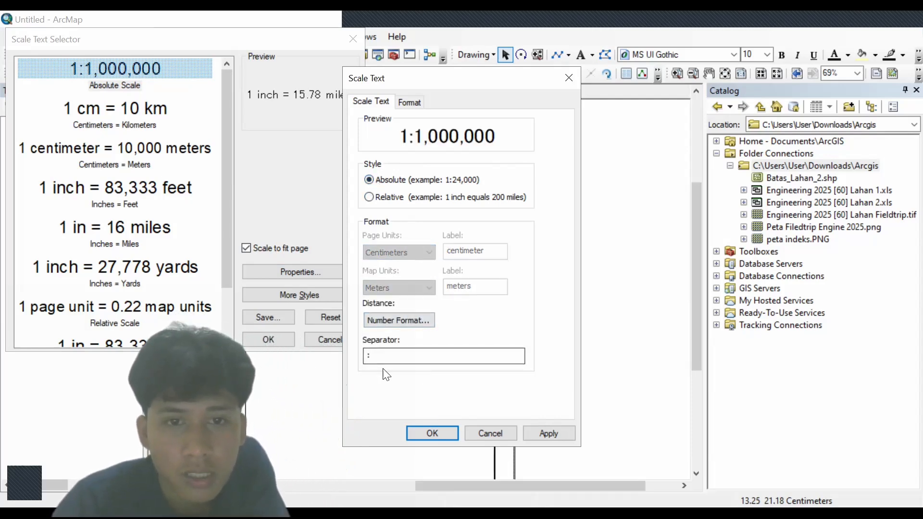
left_click(411, 425)
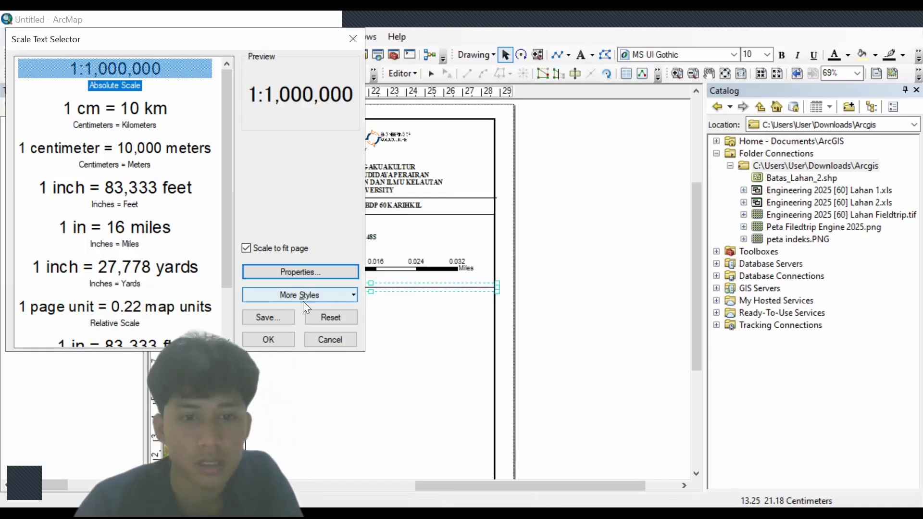
- Add the absolute scale text to the layout and move it beside the SKALA label
left_click(270, 340)
left_click_drag(374, 294, 338, 250)
left_click(355, 313)
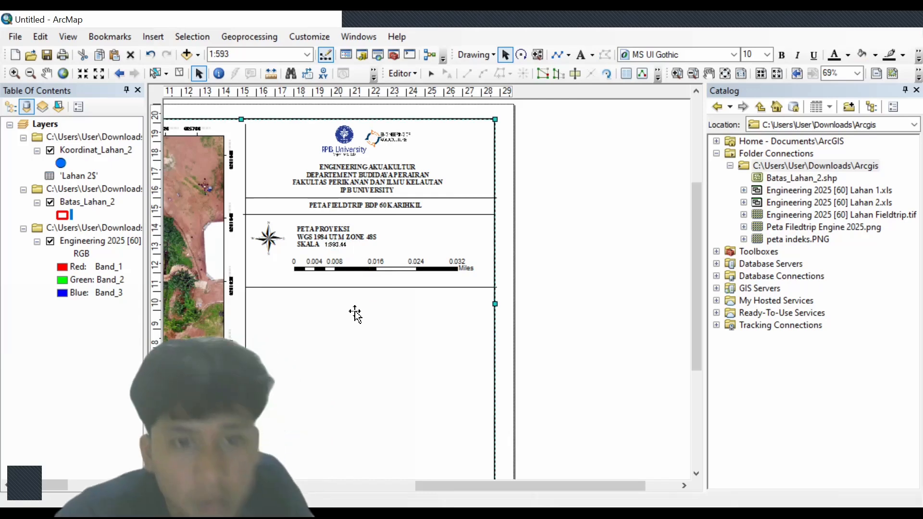
left_click(402, 287)
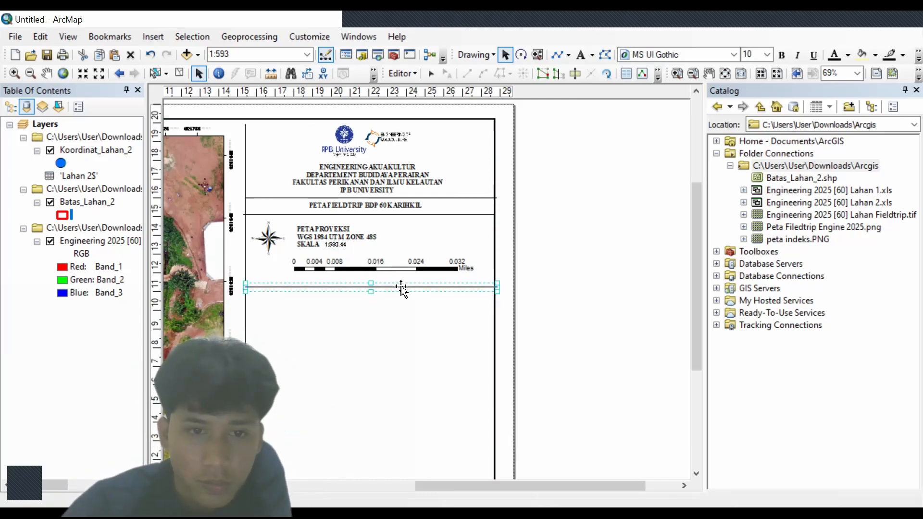
left_click(395, 308)
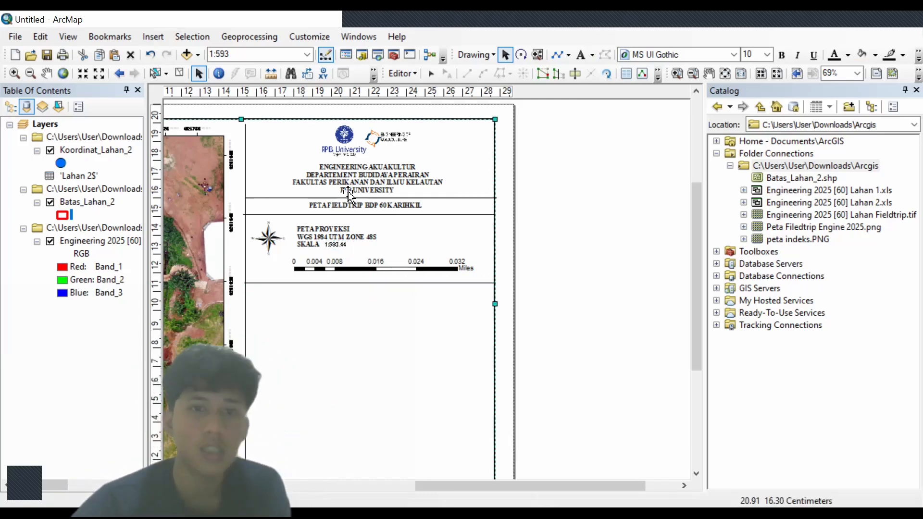
- Duplicate the header text, rewrite it as left-aligned 'Legenda:', and place it at the lower panel's top-left
left_click(360, 174)
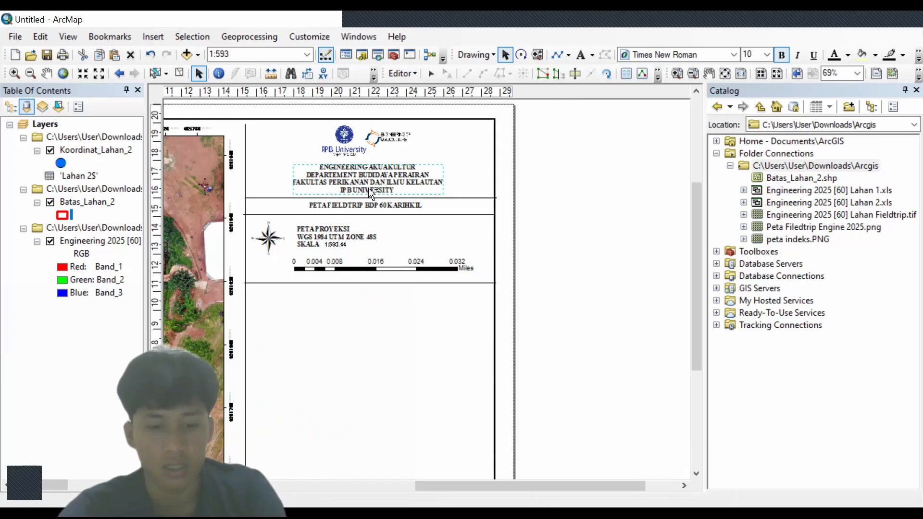
key("ctrl+v")
left_click_drag(382, 186, 378, 320)
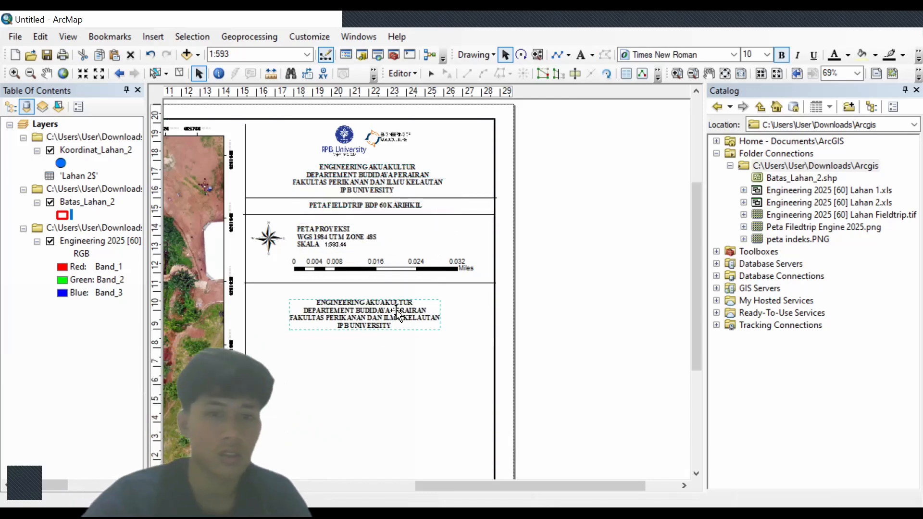
double_click(397, 314)
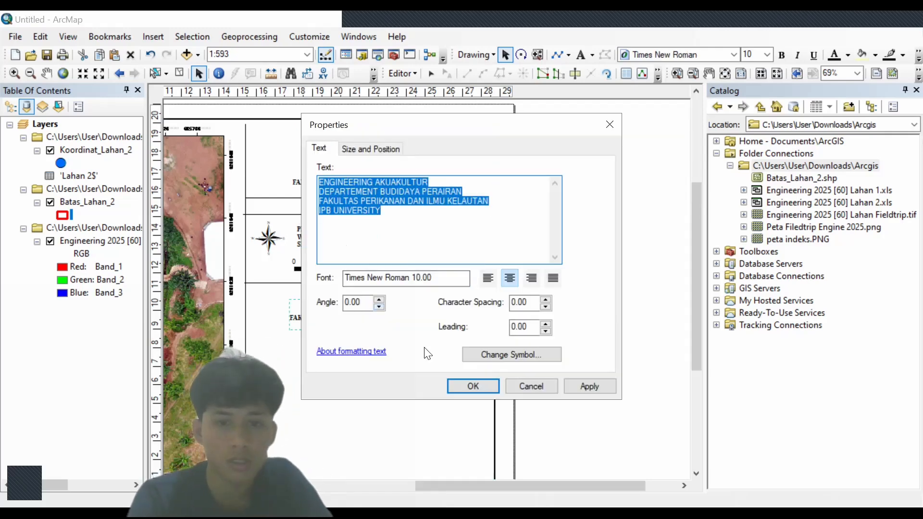
left_click(618, 121)
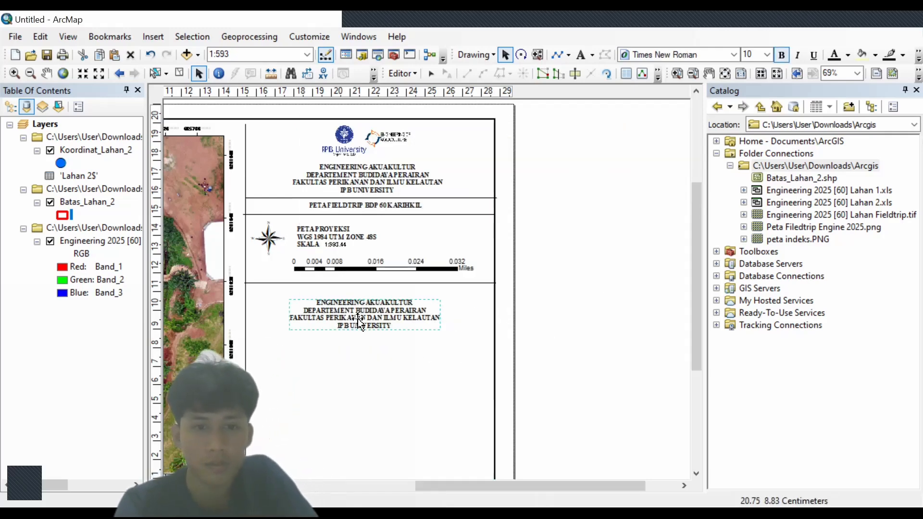
double_click(358, 318)
key("Delete")
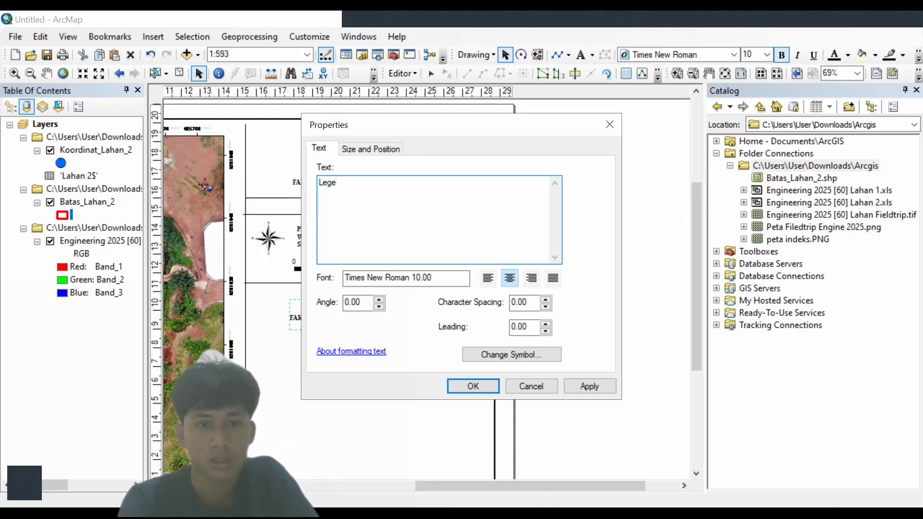
type("Legenda:")
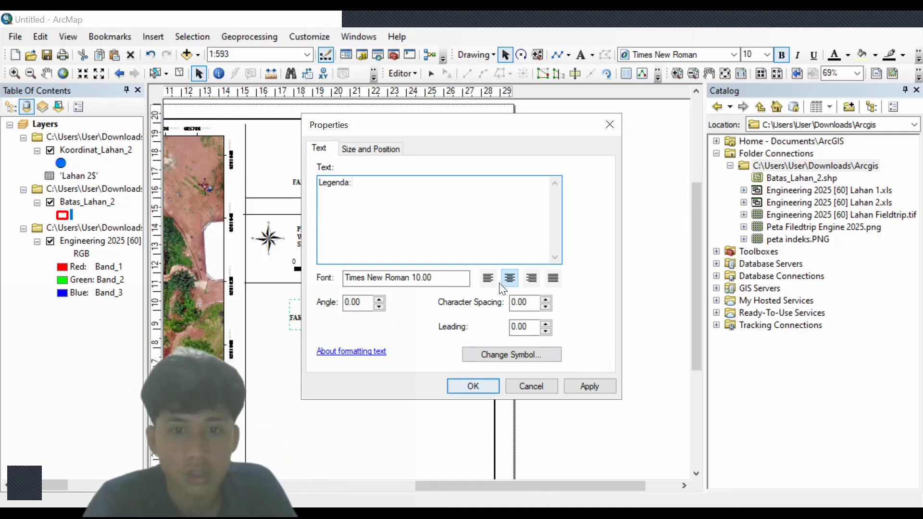
left_click(488, 278)
left_click(461, 387)
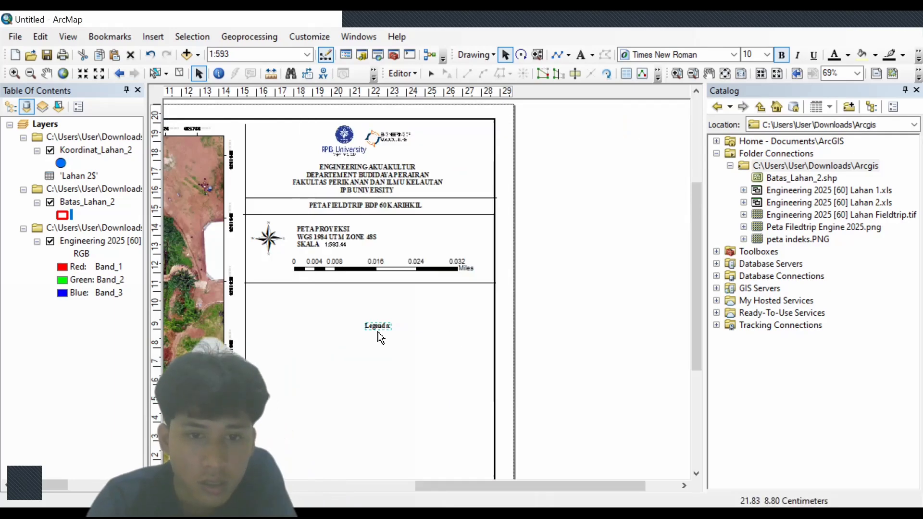
left_click_drag(284, 309, 272, 292)
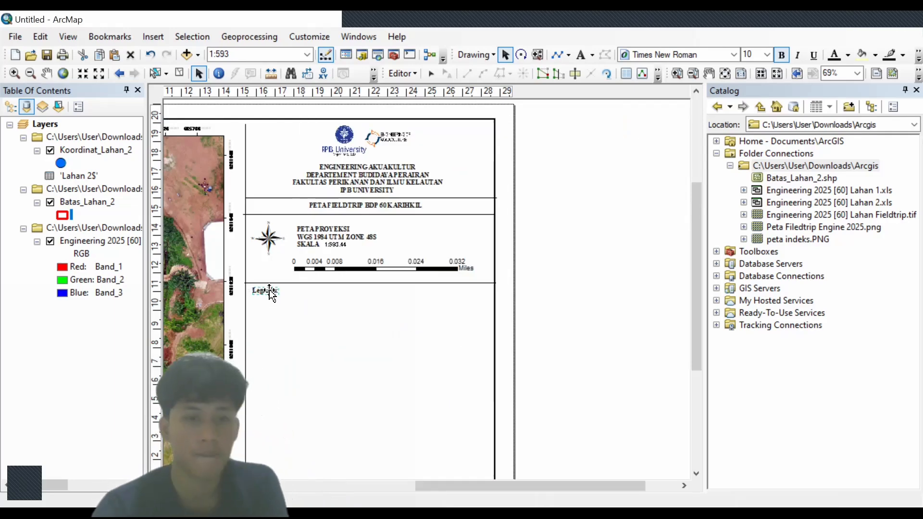
- Start a legend and remove the Engineering 2025 raster, leaving Koordinat_Lahan_2 and Batas_Lahan_2
left_click(159, 78)
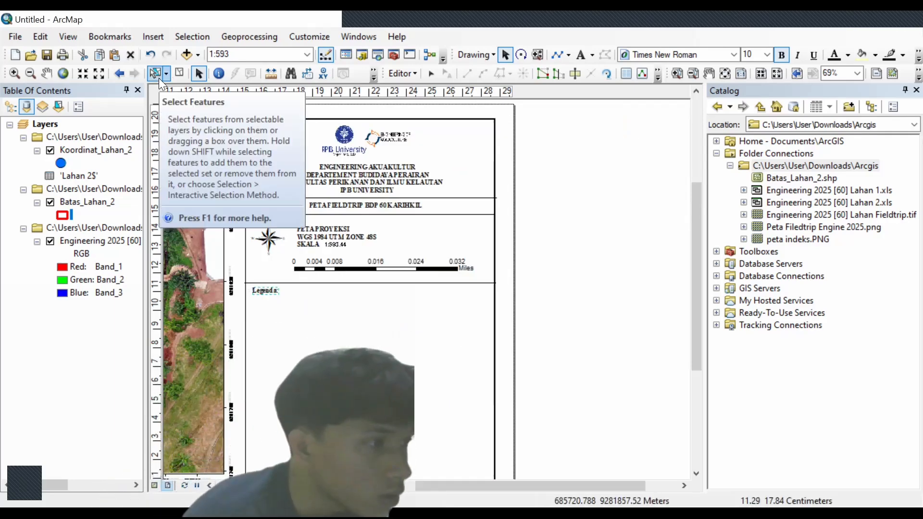
left_click(153, 36)
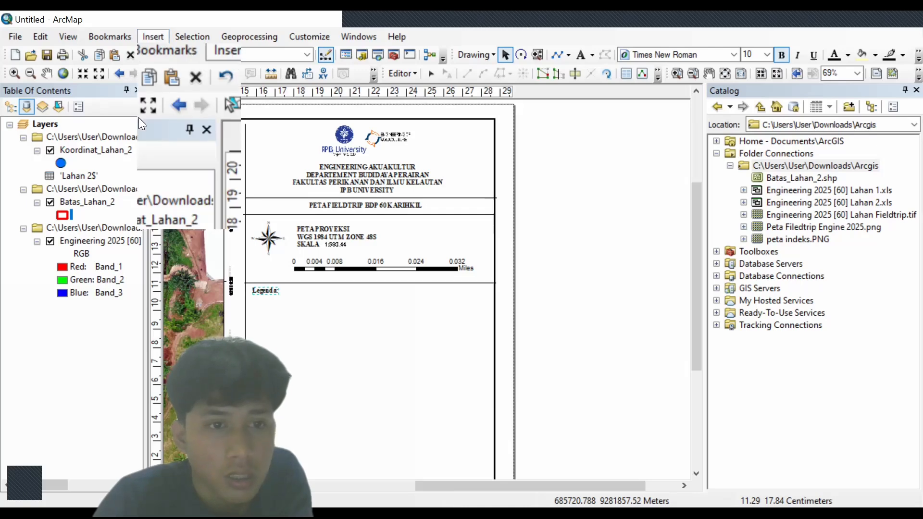
left_click(144, 118)
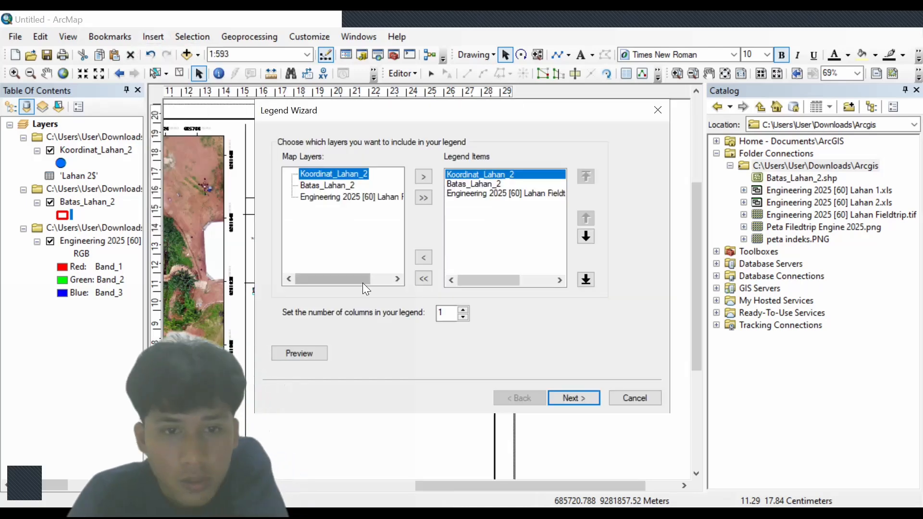
left_click(396, 277)
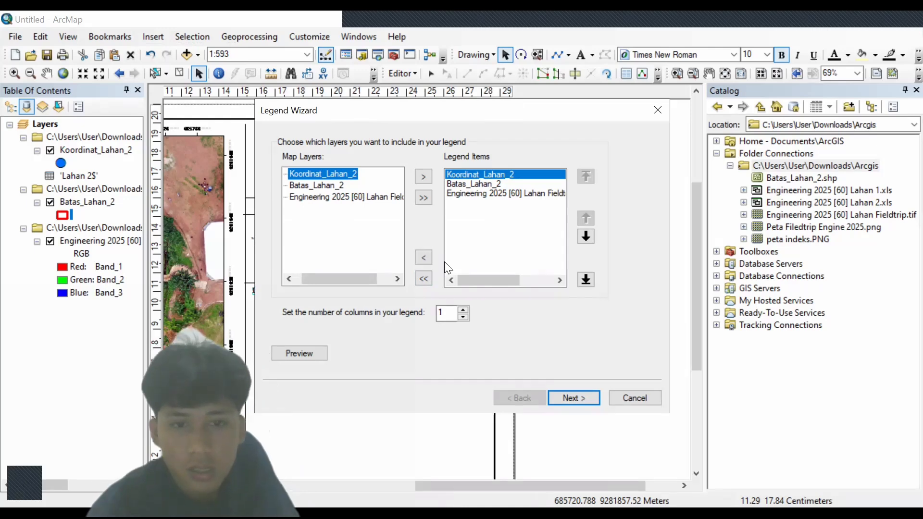
left_click(485, 194)
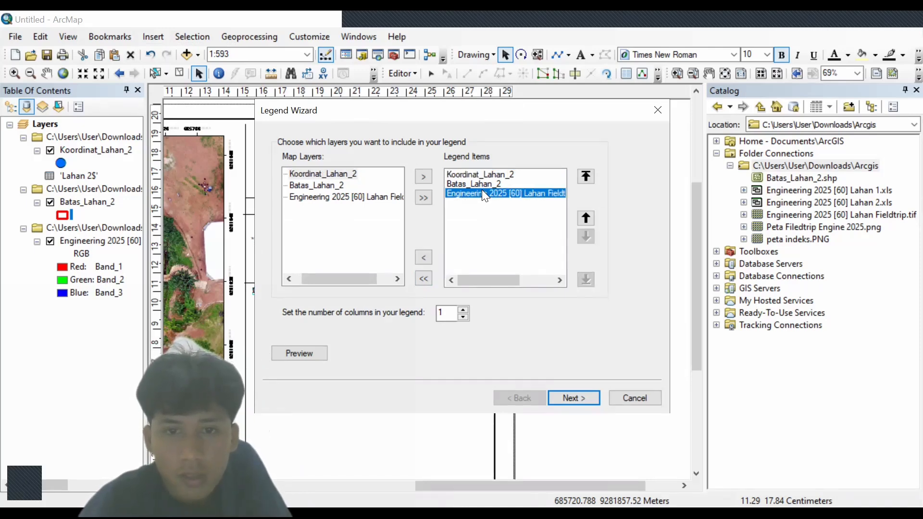
left_click(497, 177)
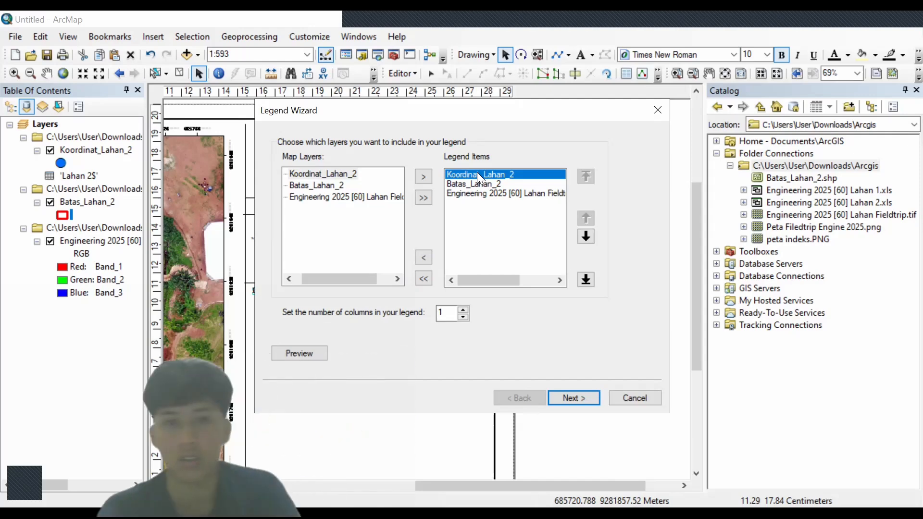
left_click(511, 194)
left_click(422, 257)
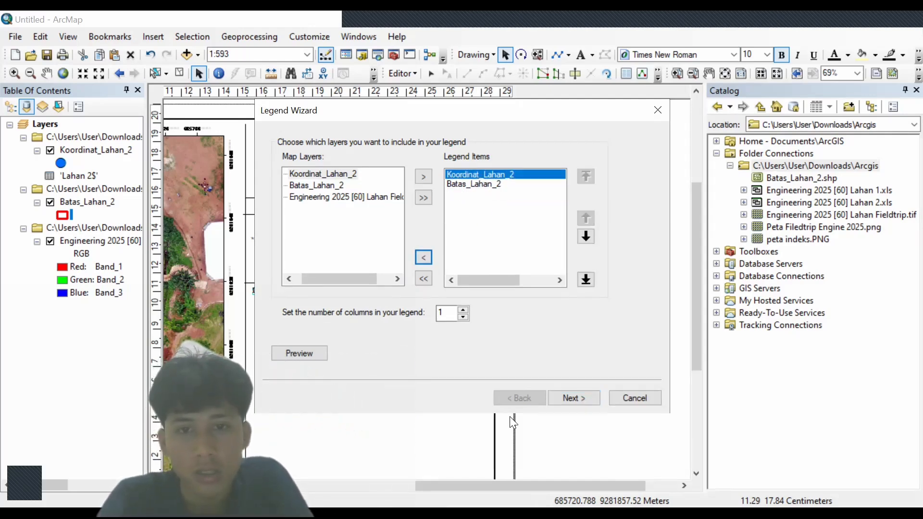
left_click(584, 394)
- Set the legend title font to Times New Roman in black and finish the Legend Wizard
left_click(429, 297)
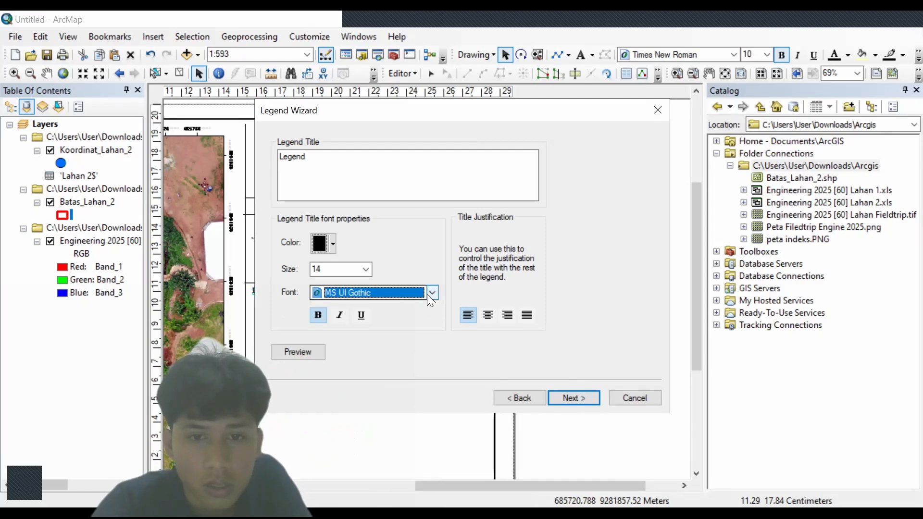
left_click(430, 295)
type("ti")
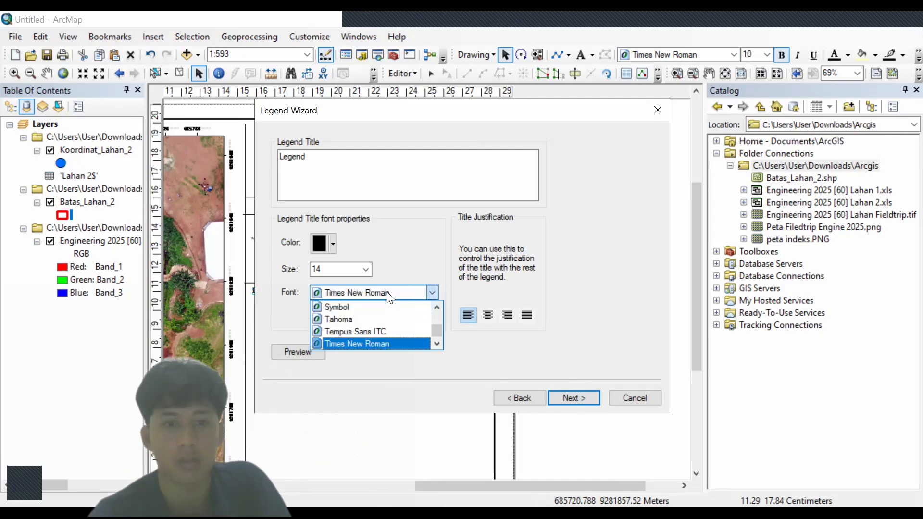
left_click(328, 236)
left_click(329, 236)
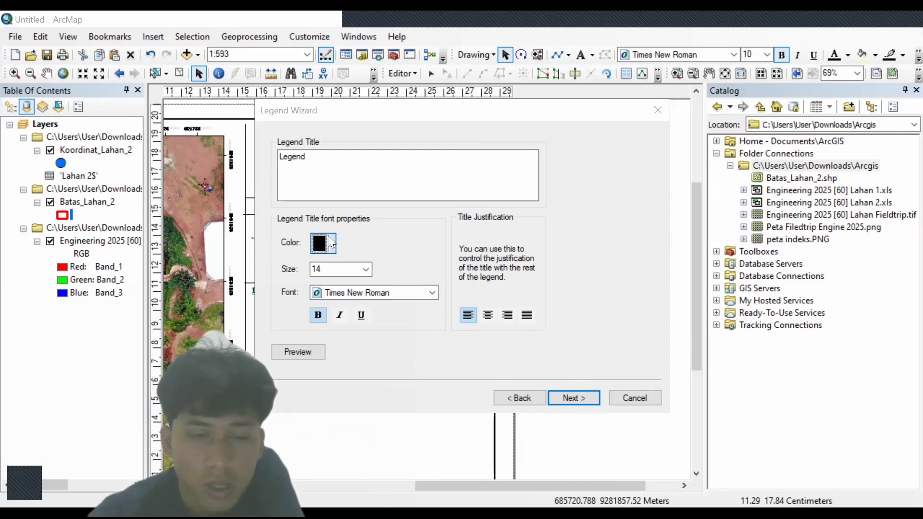
left_click(329, 236)
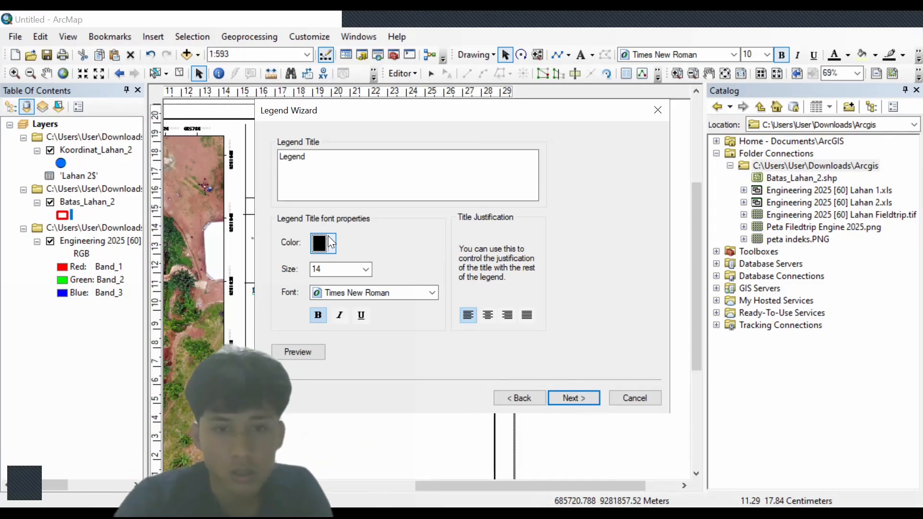
left_click(568, 399)
left_click(570, 397)
left_click(570, 397)
left_click(572, 399)
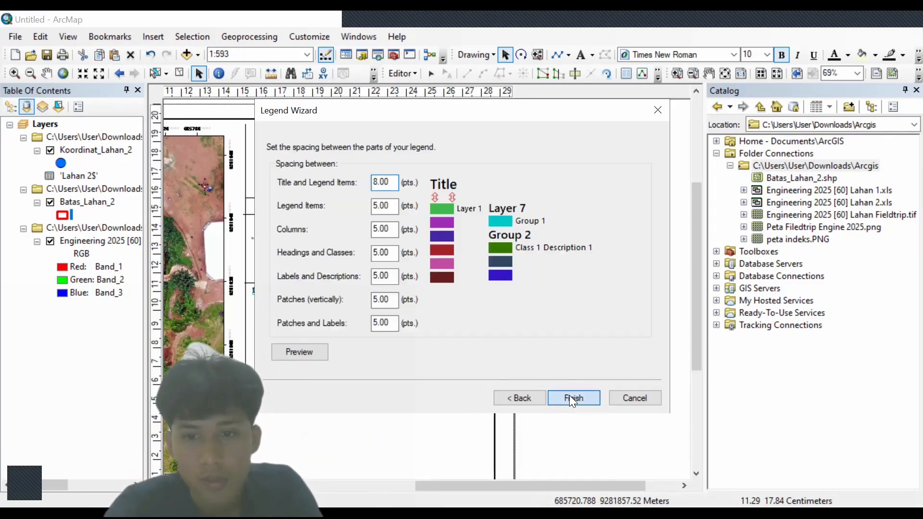
- Delete the Legenda: label and shrink the legend so it sits under the divider line
left_click_drag(315, 316, 309, 311)
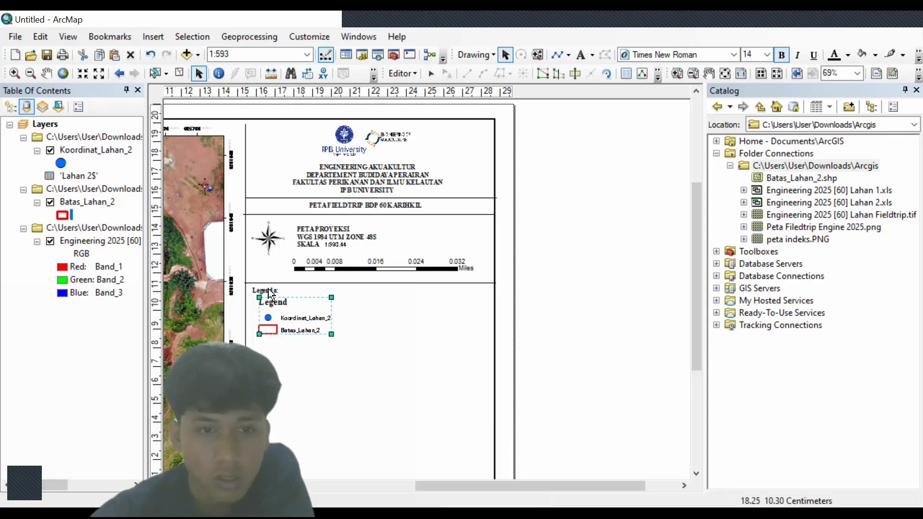
left_click(270, 288)
key("Delete")
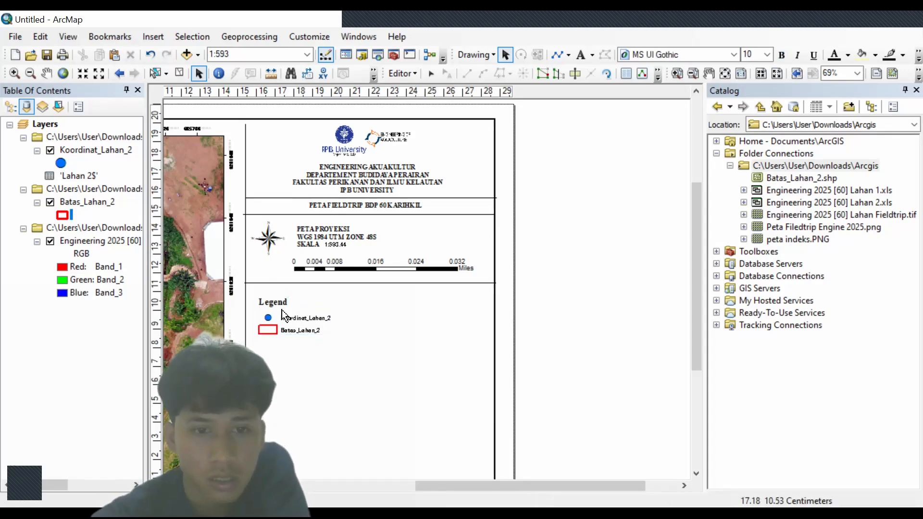
left_click(284, 315)
mouse_move(331, 334)
left_mouse_down()
mouse_move(290, 303)
mouse_move(345, 295)
mouse_move(332, 326)
left_mouse_up()
left_click(322, 284)
left_click(326, 232)
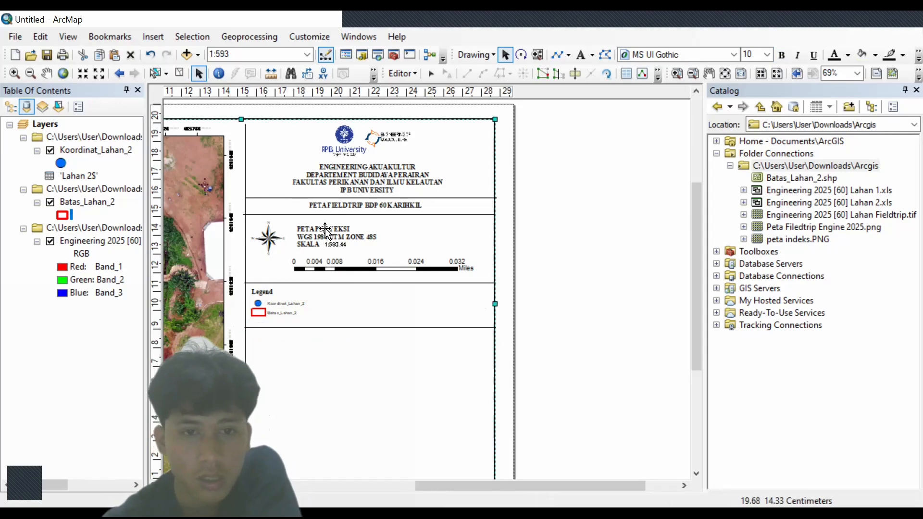
left_click(359, 180)
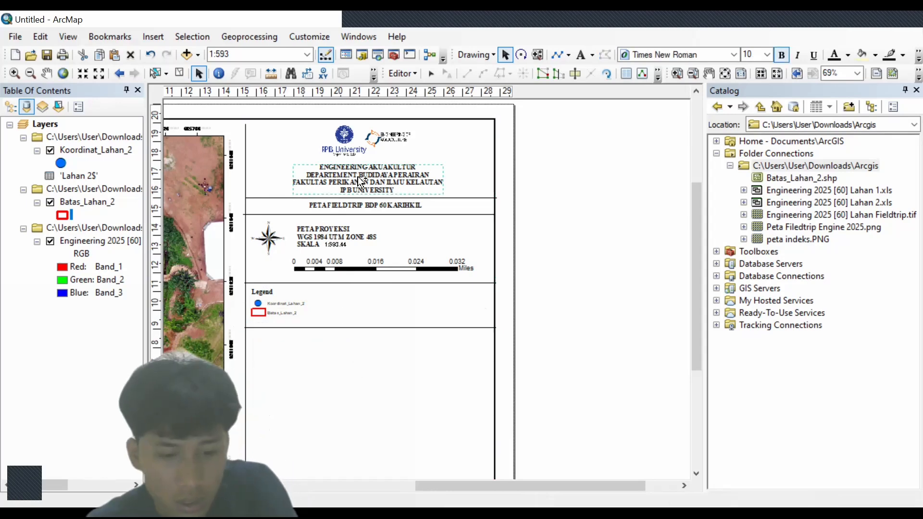
- Copy the title text, rewrite it as 'PETA INDEKS', and place it atop the lower panel
mouse_move(368, 186)
left_mouse_down()
mouse_move(379, 183)
mouse_move(382, 195)
left_mouse_up()
double_click(383, 195)
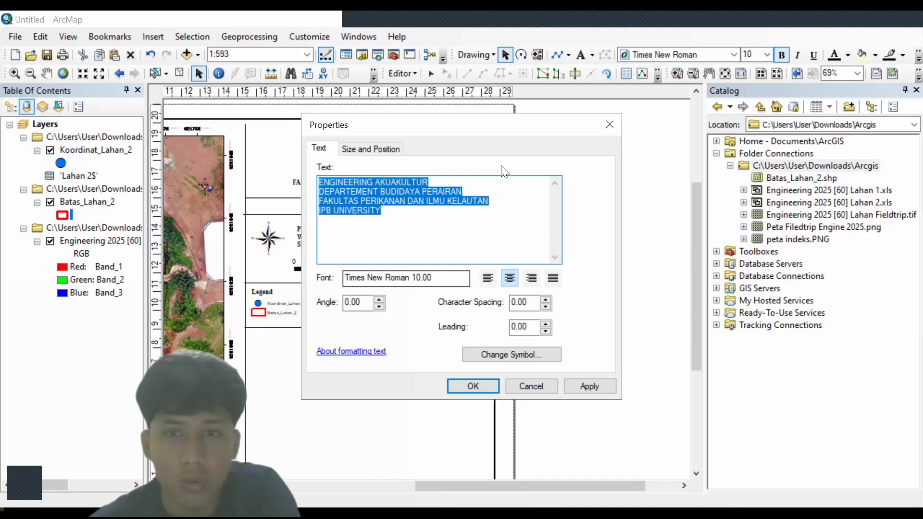
left_click(602, 129)
double_click(412, 187)
left_click(609, 121)
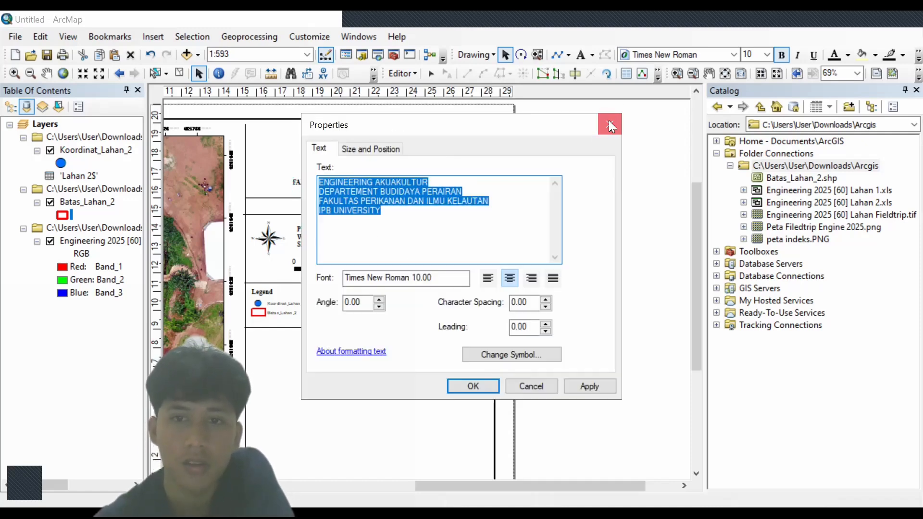
double_click(416, 192)
left_click(611, 122)
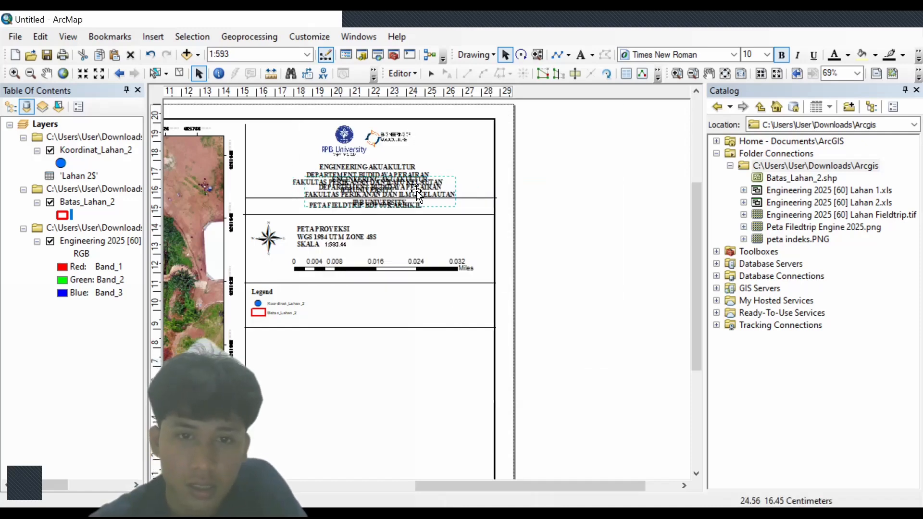
left_click_drag(415, 188, 404, 344)
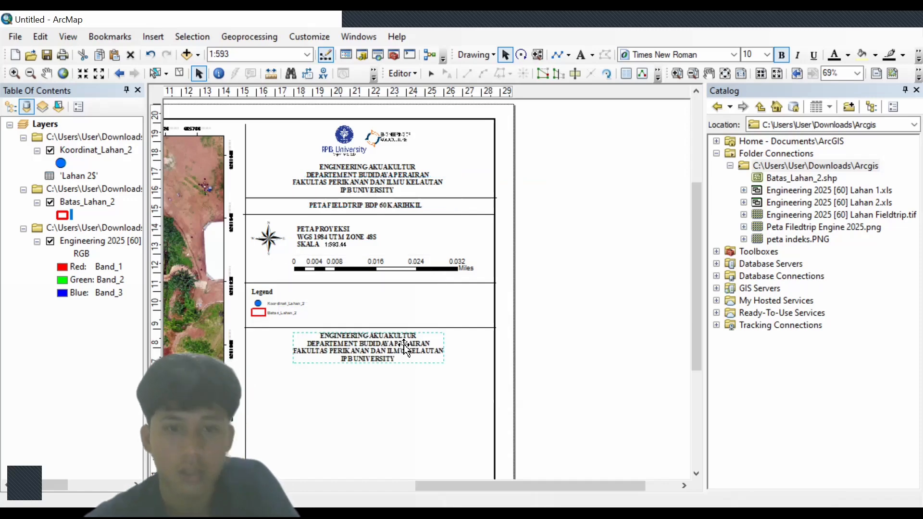
double_click(404, 345)
type("p")
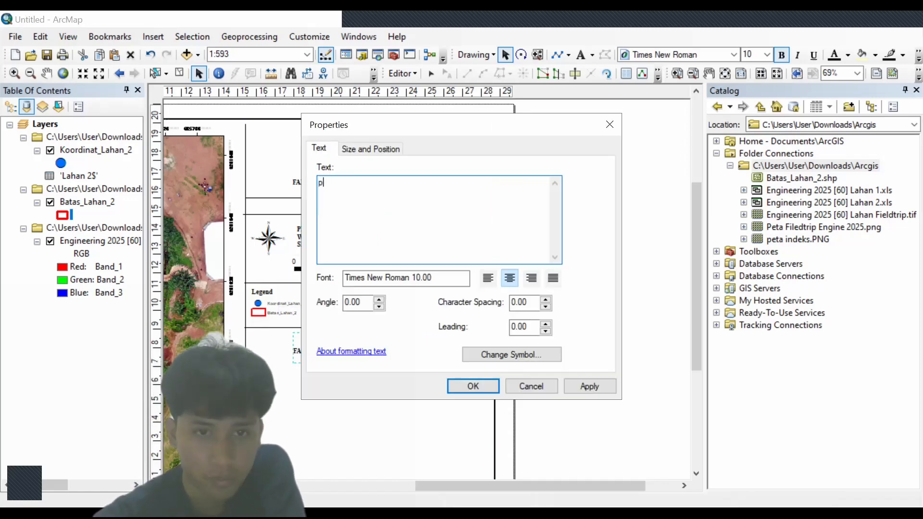
type("PETA")
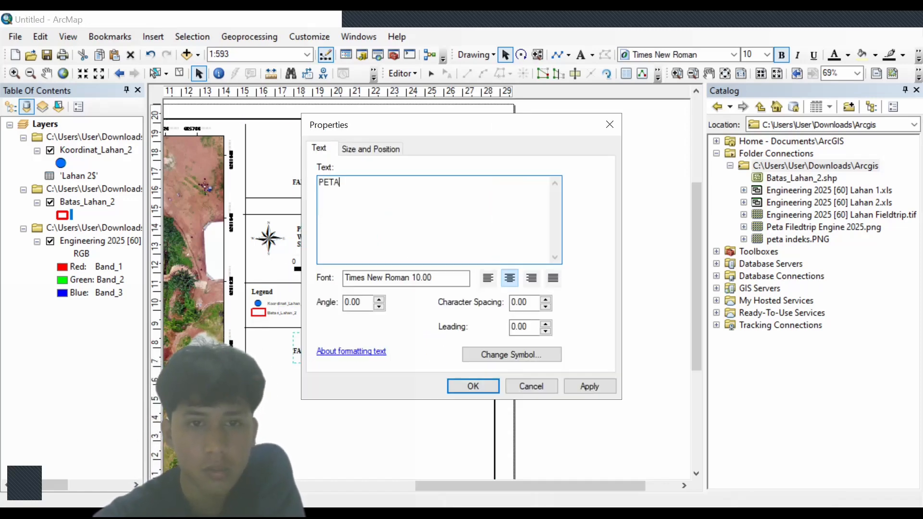
type(" I")
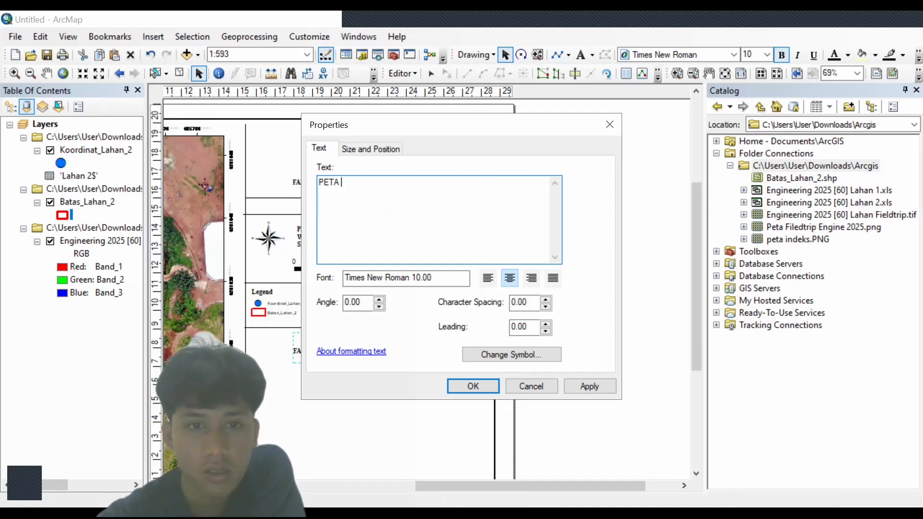
type("NDEKS")
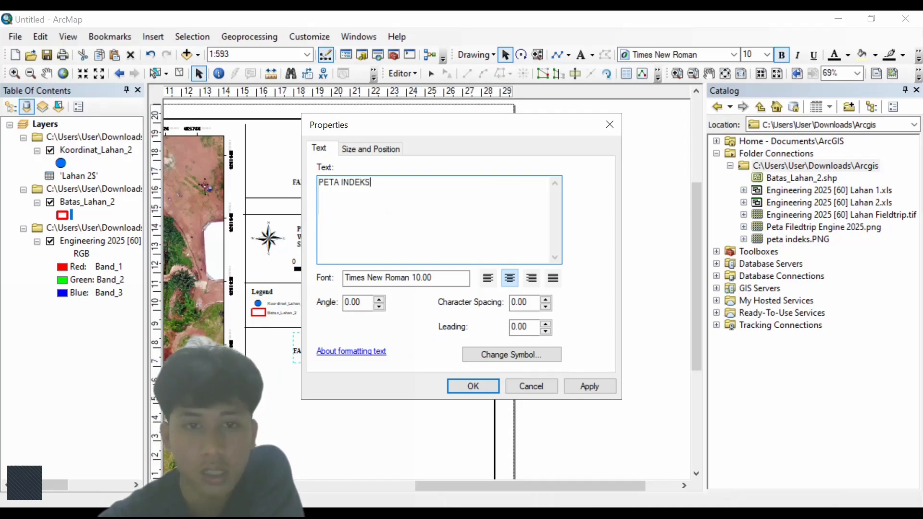
left_click(474, 387)
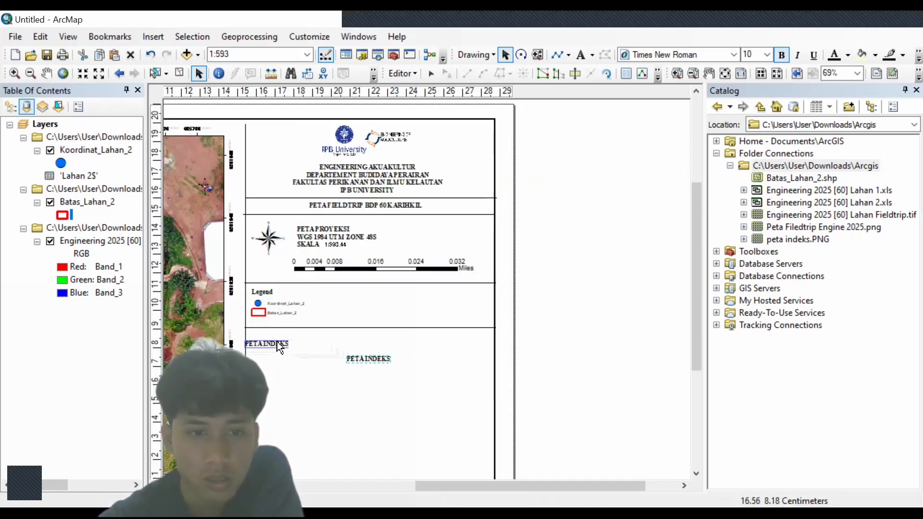
left_click_drag(273, 337, 273, 337)
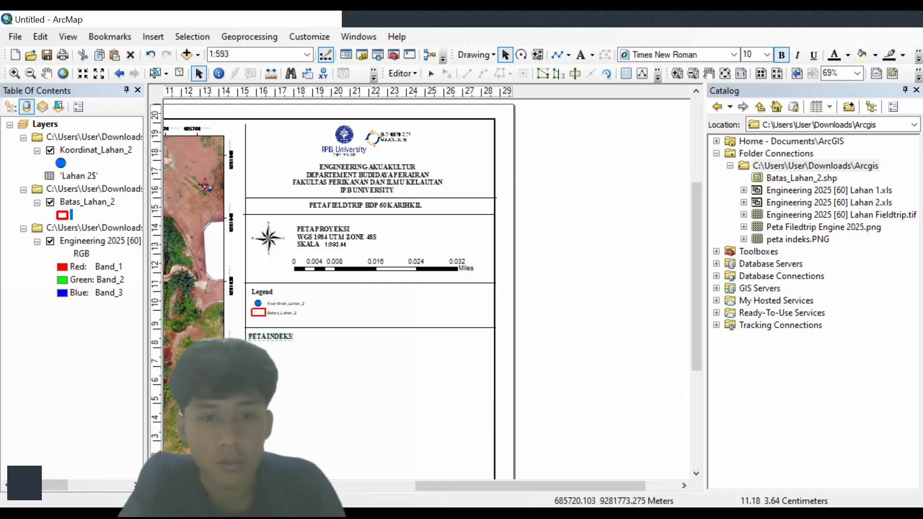
- Insert the peta indeks.PNG picture and move it below the PETA INDEKS heading
left_click(163, 36)
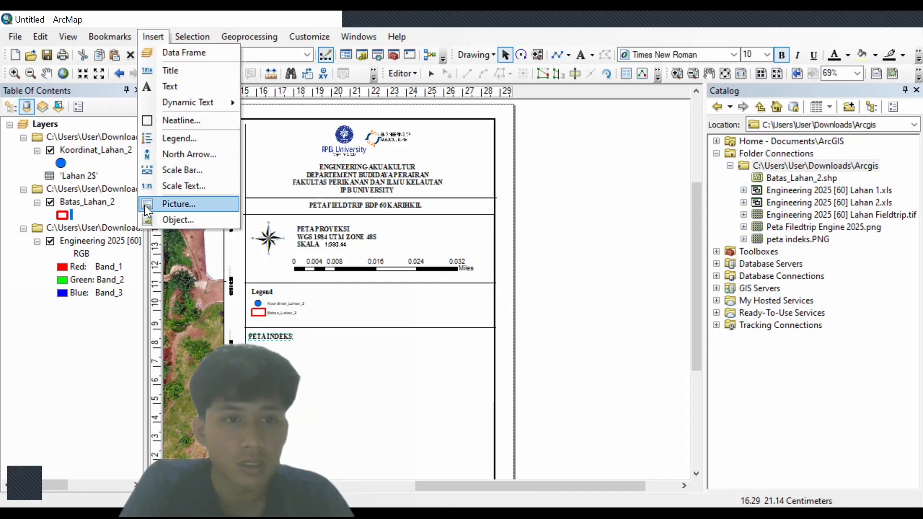
left_click(151, 205)
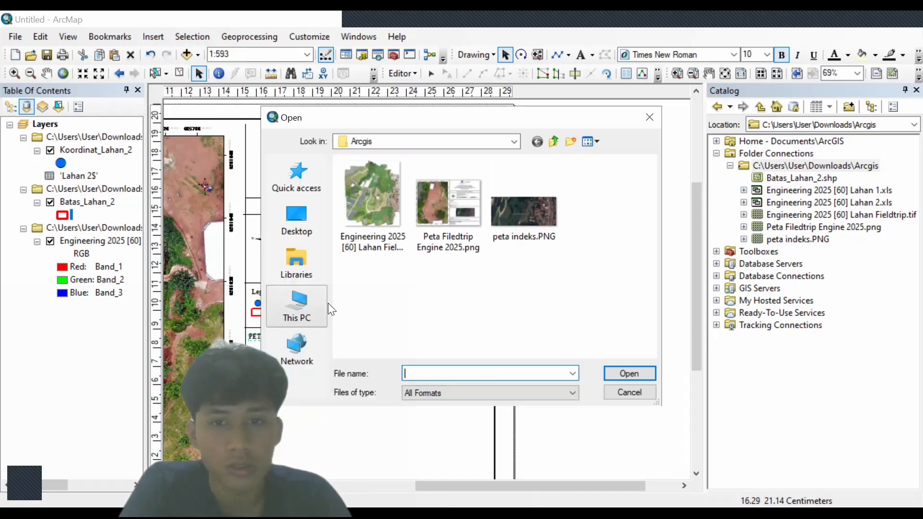
double_click(511, 239)
left_click_drag(423, 322, 457, 383)
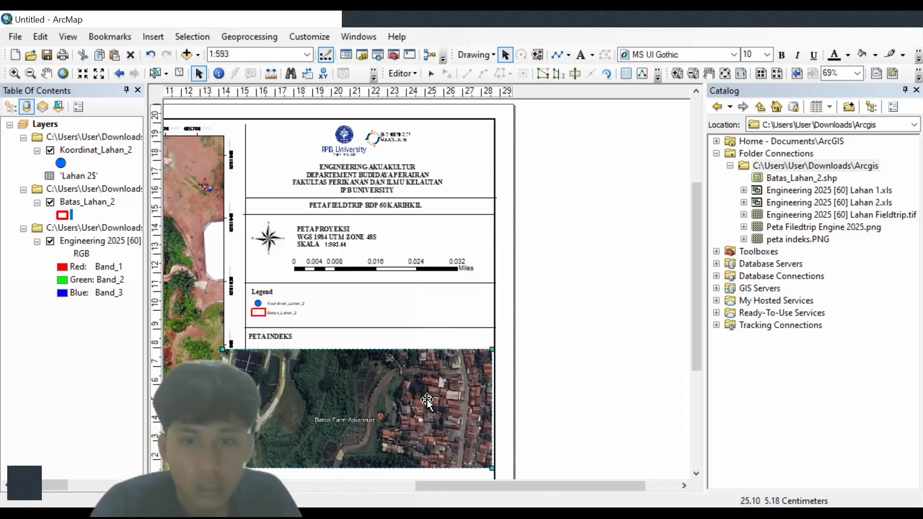
left_click(458, 383)
- Shrink the index picture and move it up directly under the PETA INDEKS heading
left_click_drag(492, 349, 439, 376)
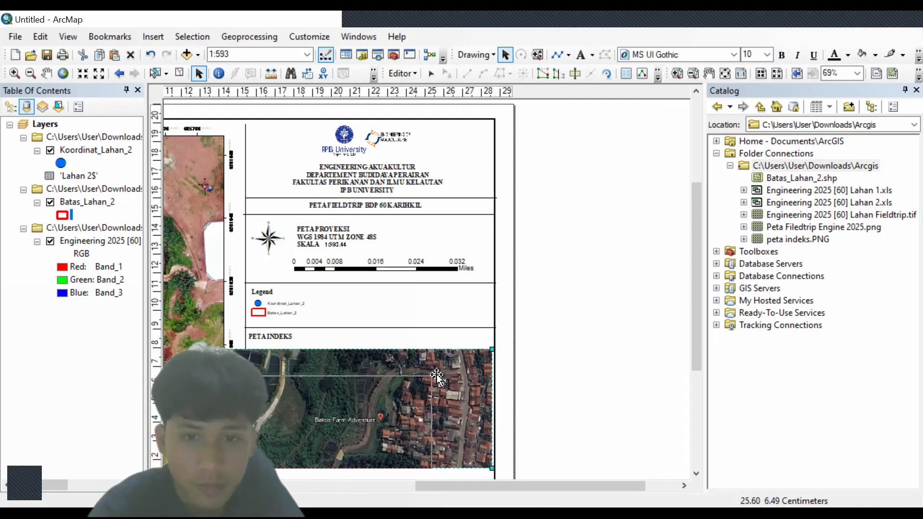
left_click_drag(380, 404, 426, 376)
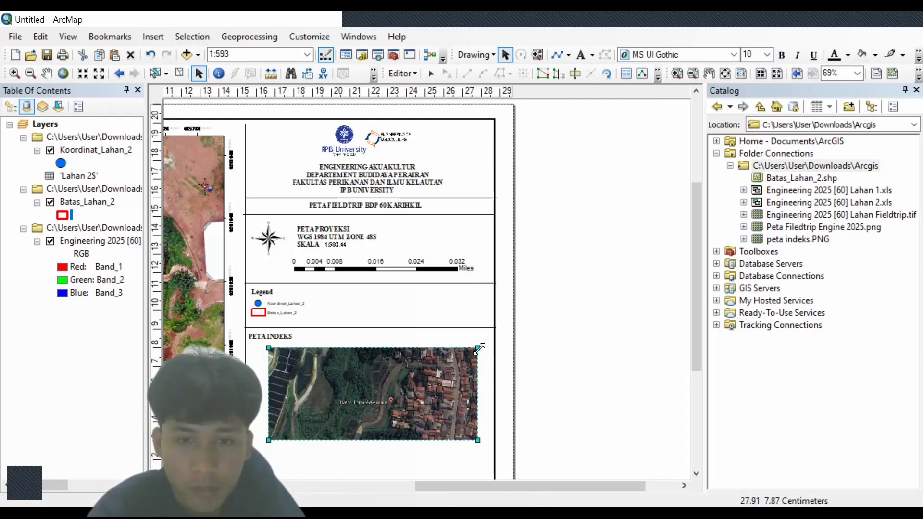
left_click_drag(479, 349, 464, 353)
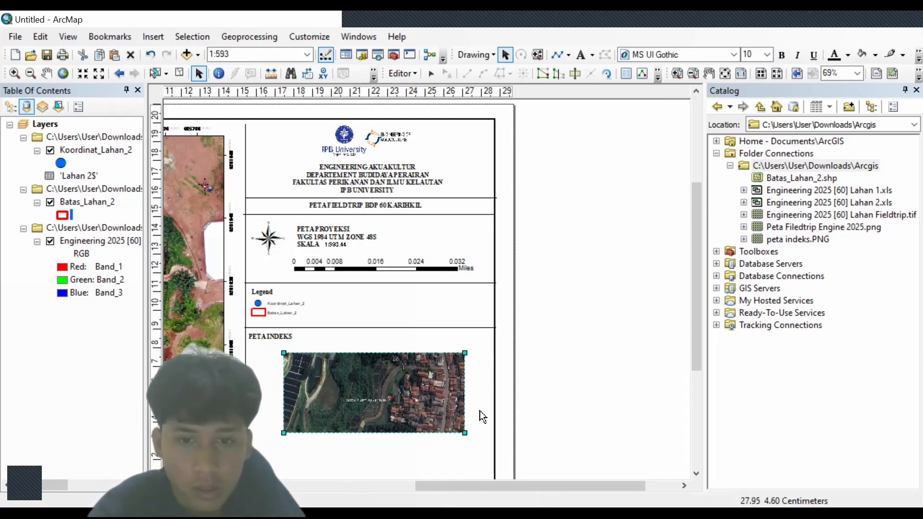
scroll(680, 365, "down", 3)
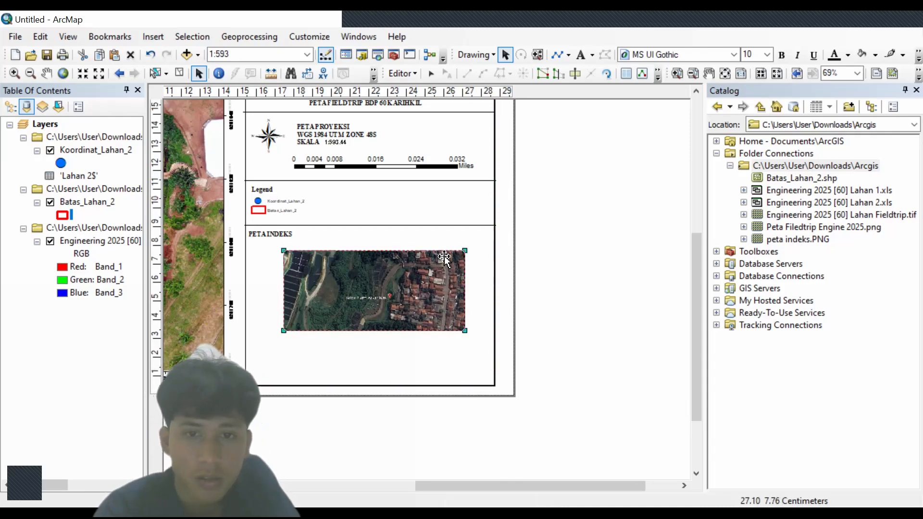
left_click_drag(465, 251, 421, 269)
left_click_drag(375, 287, 394, 255)
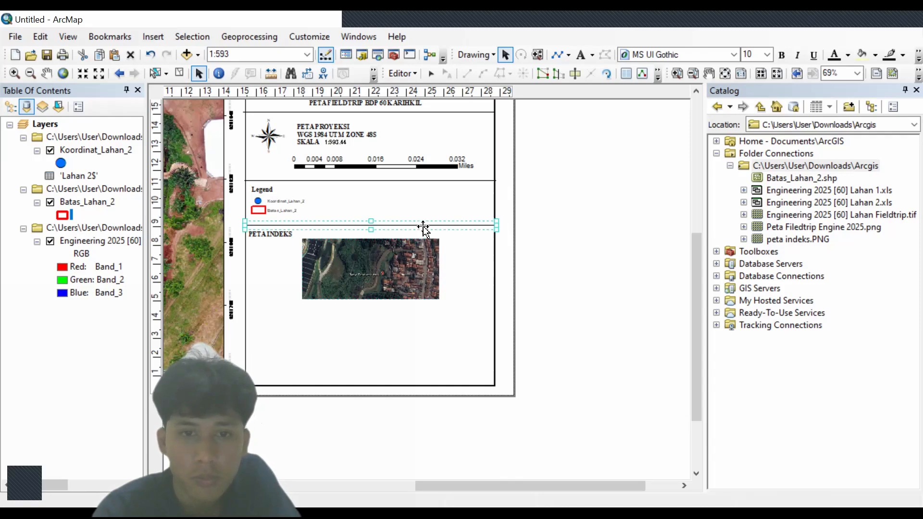
- Nudge the divider below the legend upward and check the index picture's properties
double_click(406, 224)
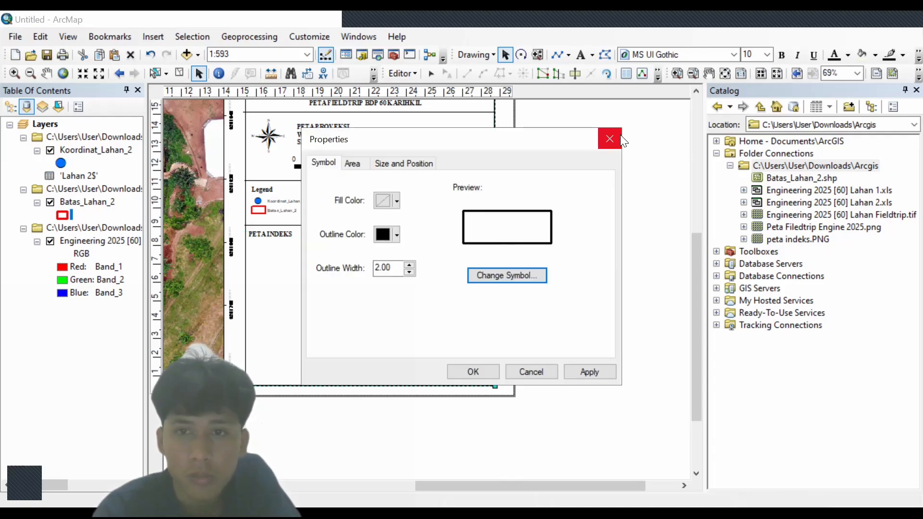
key("Escape")
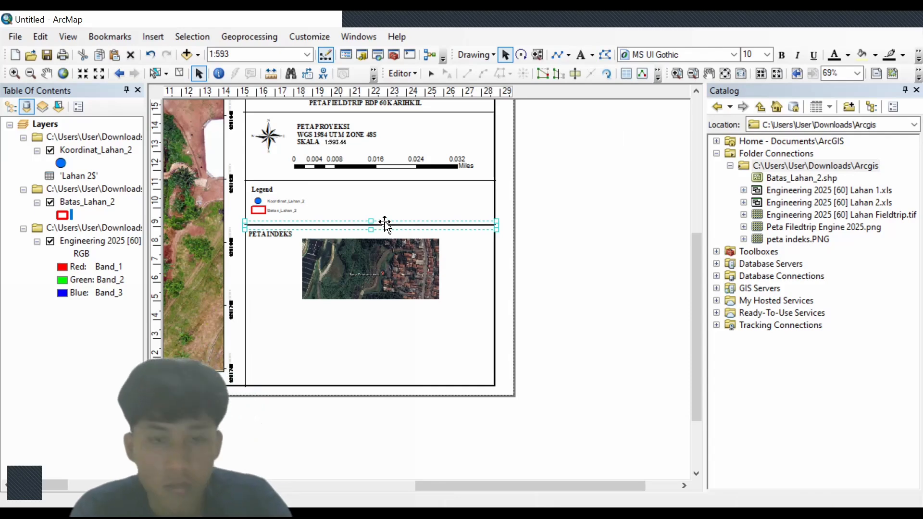
left_click_drag(384, 224, 384, 218)
left_click(379, 249)
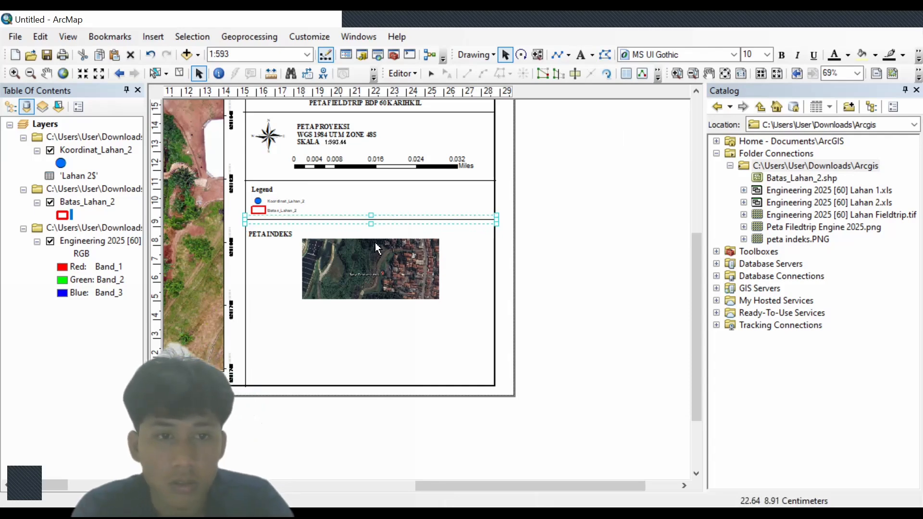
left_click(277, 238)
left_click(321, 286)
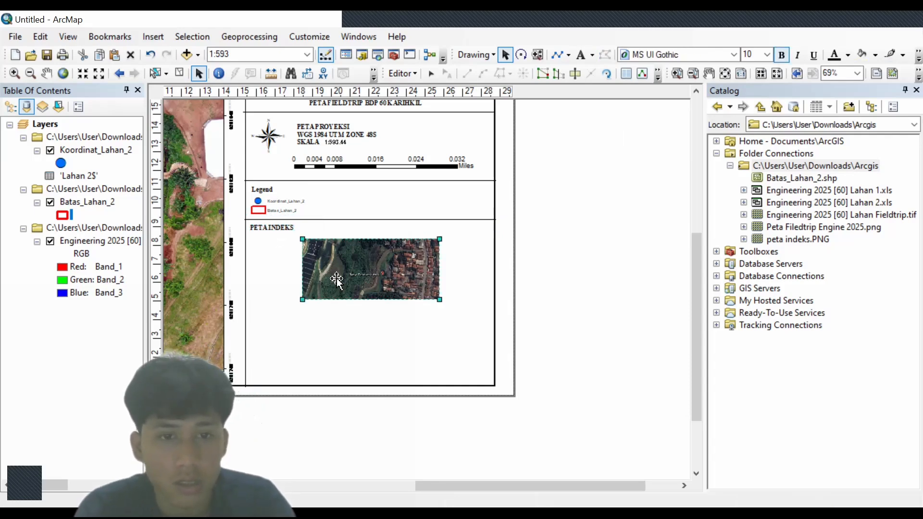
double_click(342, 273)
left_click(629, 85)
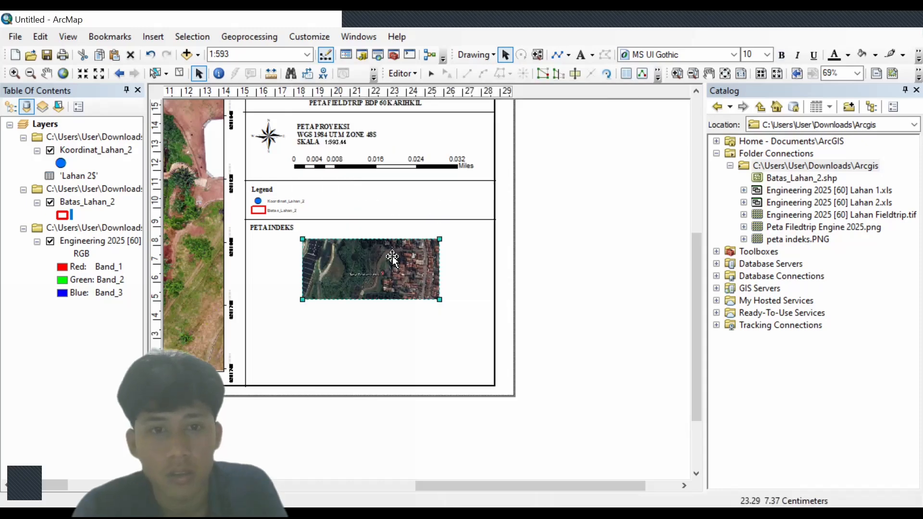
- Move the divider line down to sit just below the index picture
left_click(396, 221)
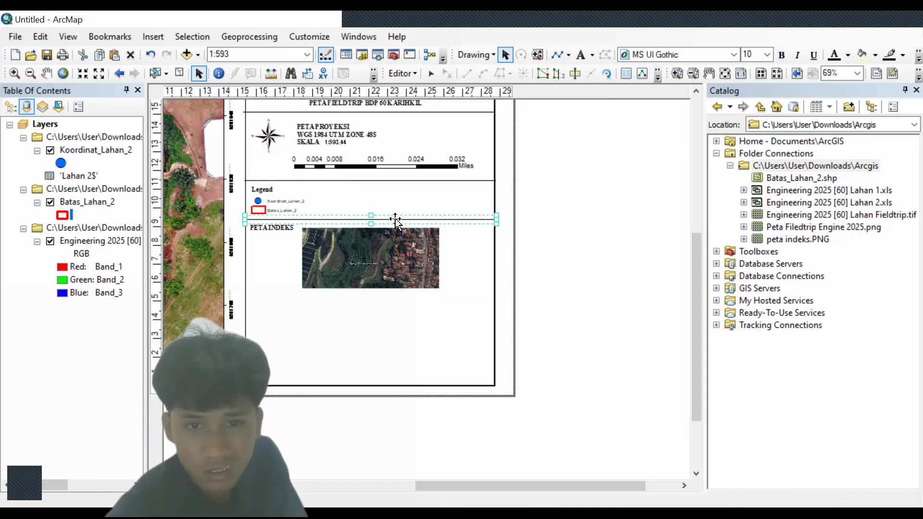
left_click_drag(397, 225, 384, 237)
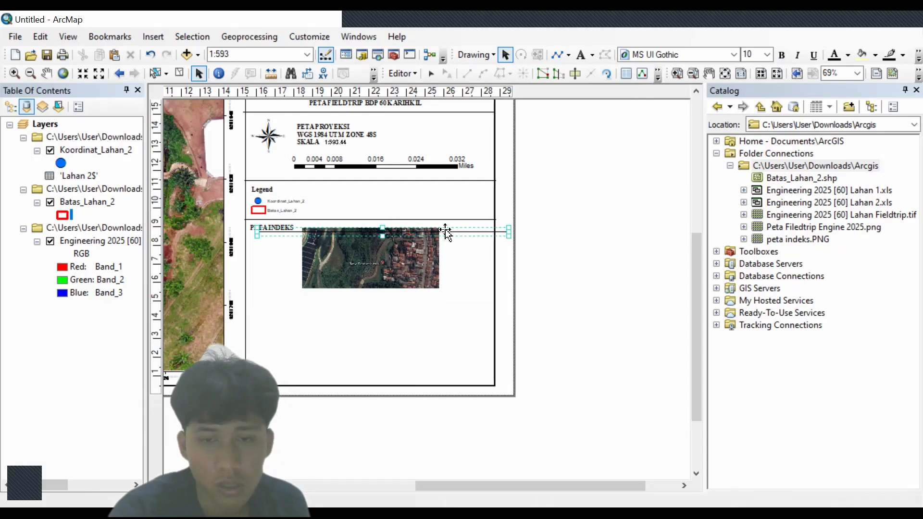
left_click_drag(451, 231, 430, 288)
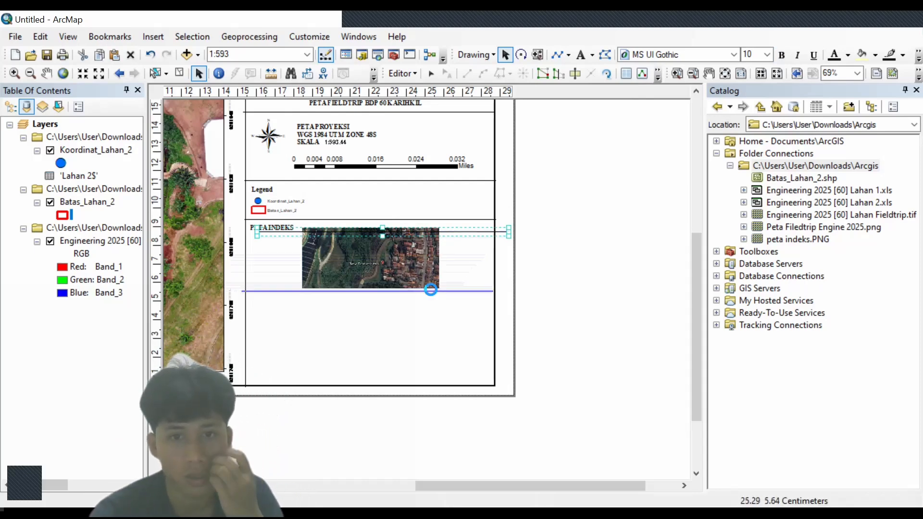
left_click(322, 130)
- Copy the PETA PROYEKSI text and place the copy below the index picture
left_click_drag(320, 126, 331, 302)
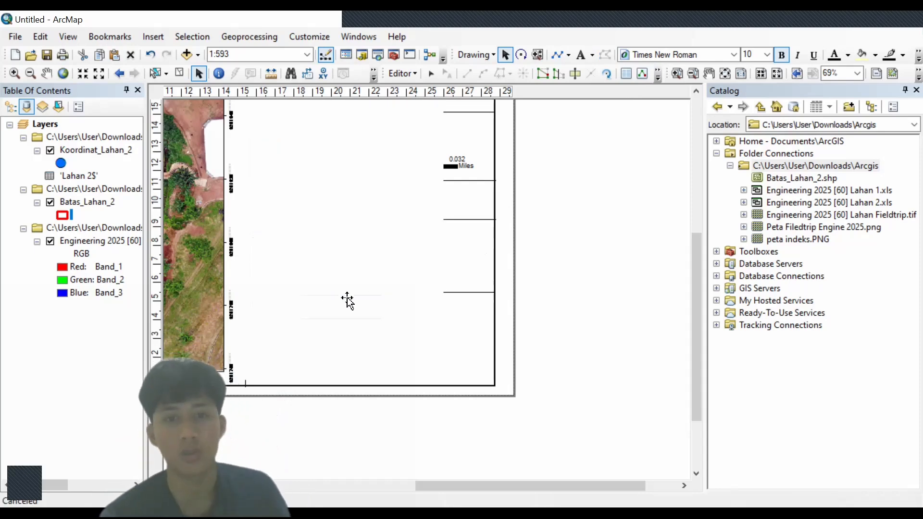
left_click(151, 55)
left_click_drag(347, 140, 360, 153)
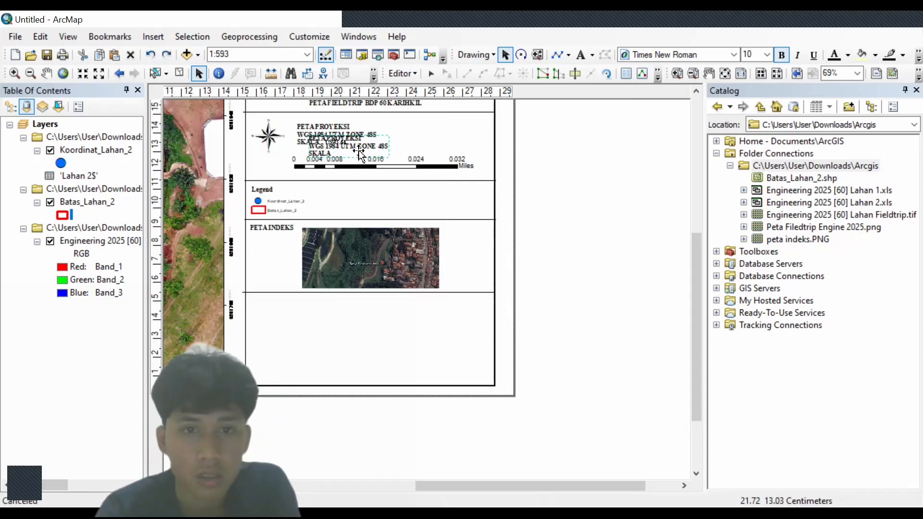
left_click_drag(357, 190, 369, 340)
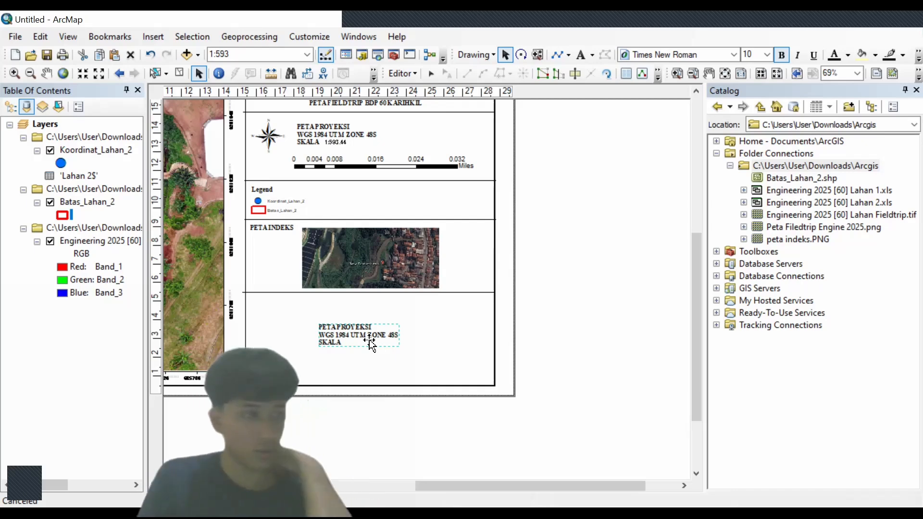
- Rewrite the copy as bold 'SUMBER: DATA LAPANG WGS 1984 UTM ZONE 48S 2025' and position it under the index map
double_click(369, 339)
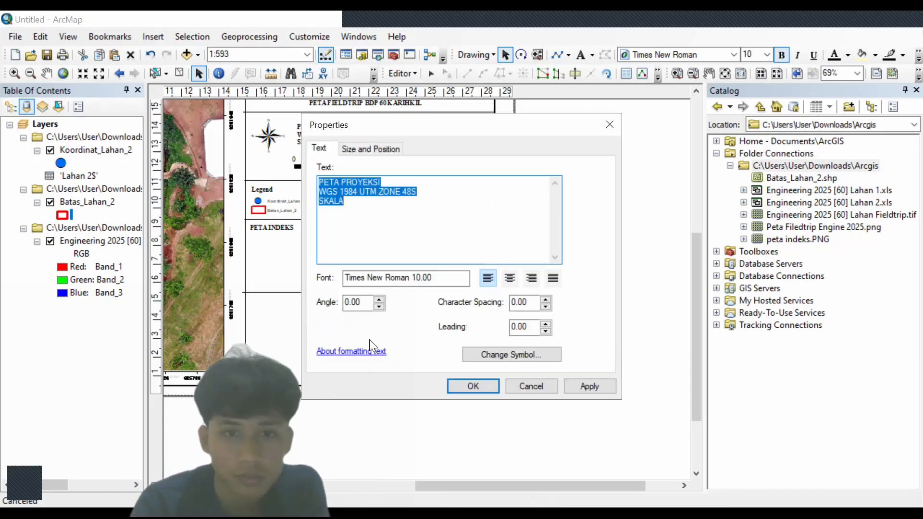
key("Delete")
type("SUMBER:")
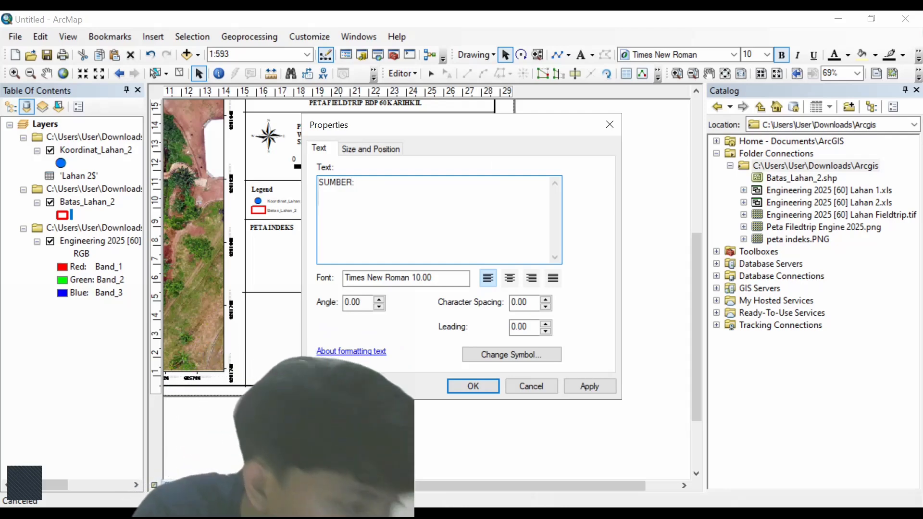
key("Return")
type("DATA")
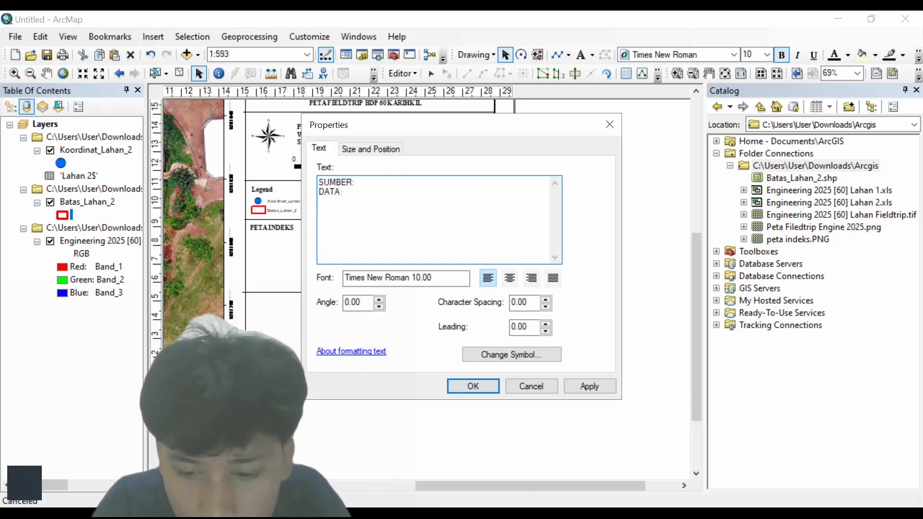
type(" LAPANG")
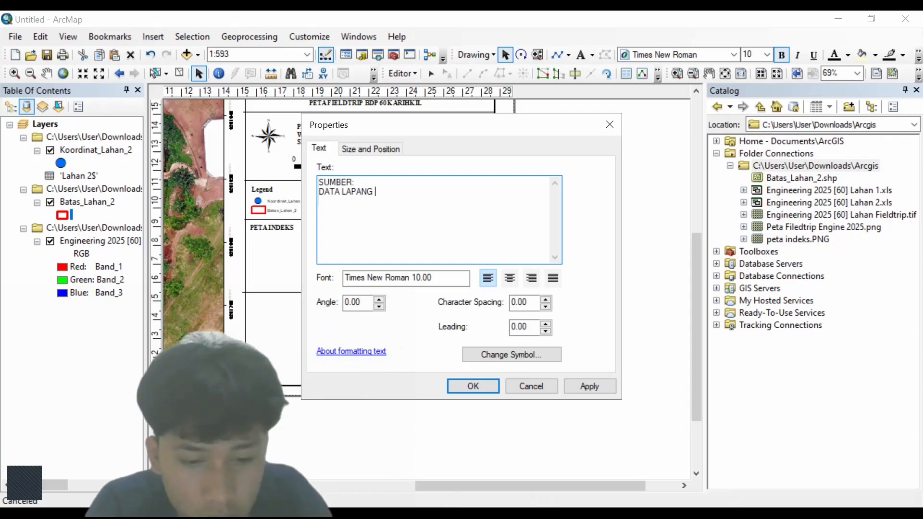
type(" WGS 1984 UTM")
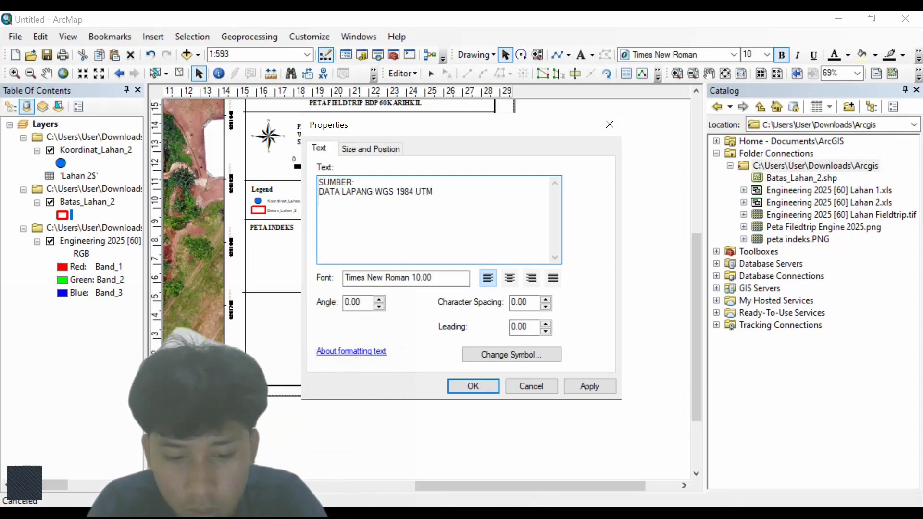
type(" ZONE 48")
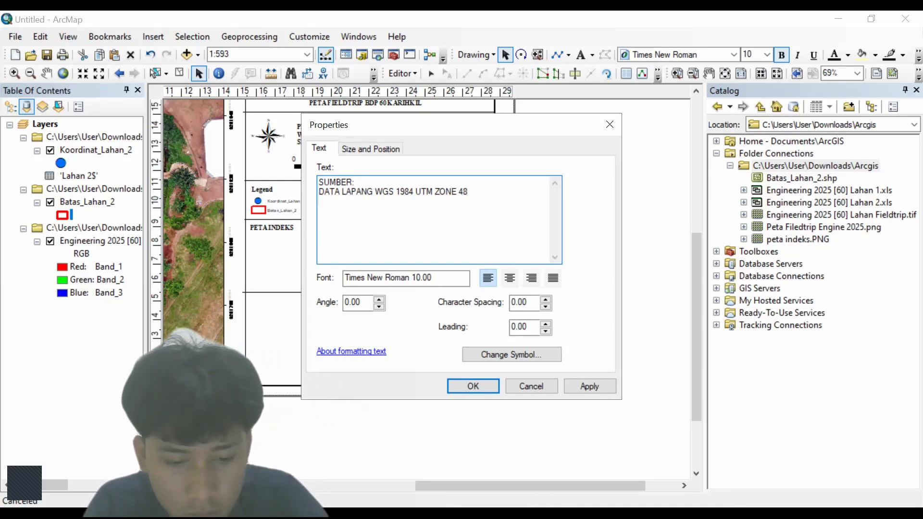
type("S")
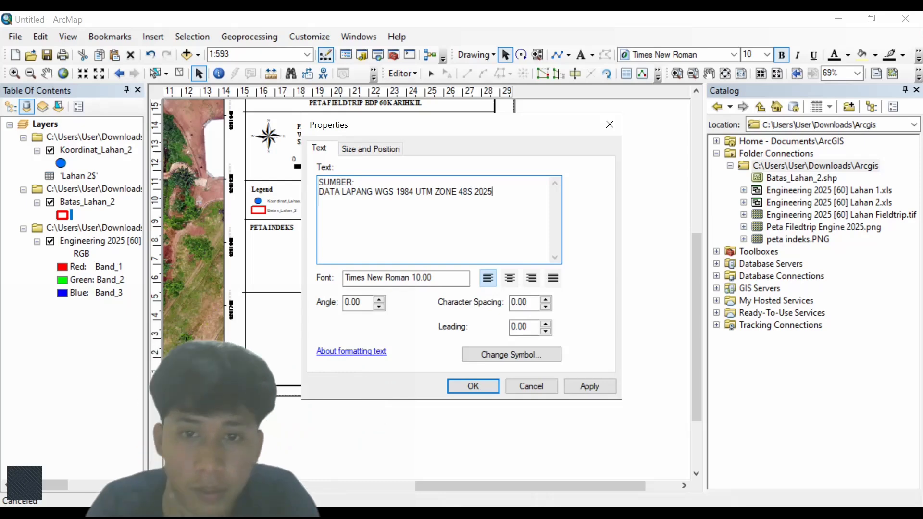
type(" 2025")
left_click(520, 354)
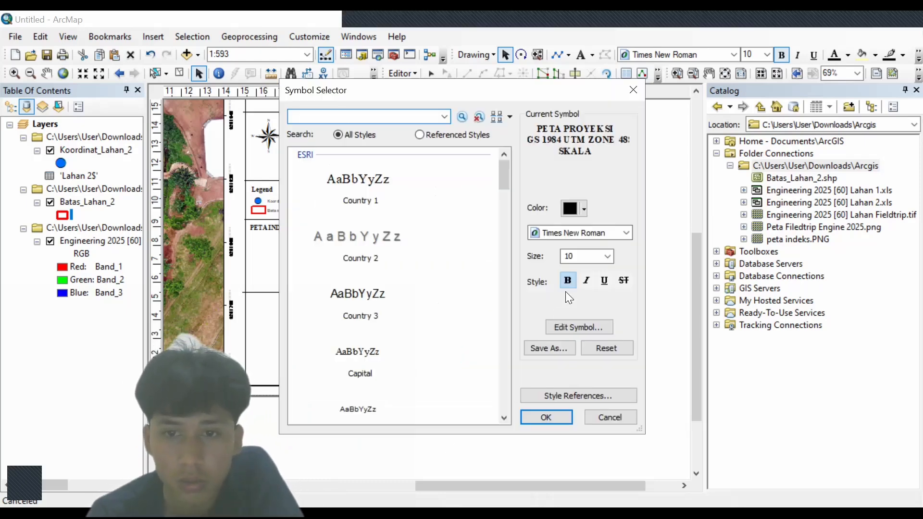
left_click(568, 281)
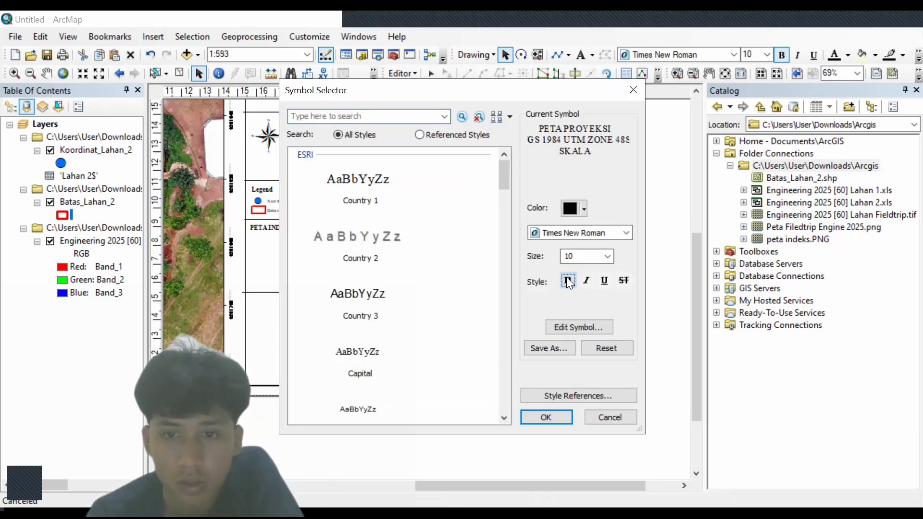
left_click(553, 418)
left_click(488, 382)
left_click_drag(420, 344, 353, 313)
left_click(415, 292)
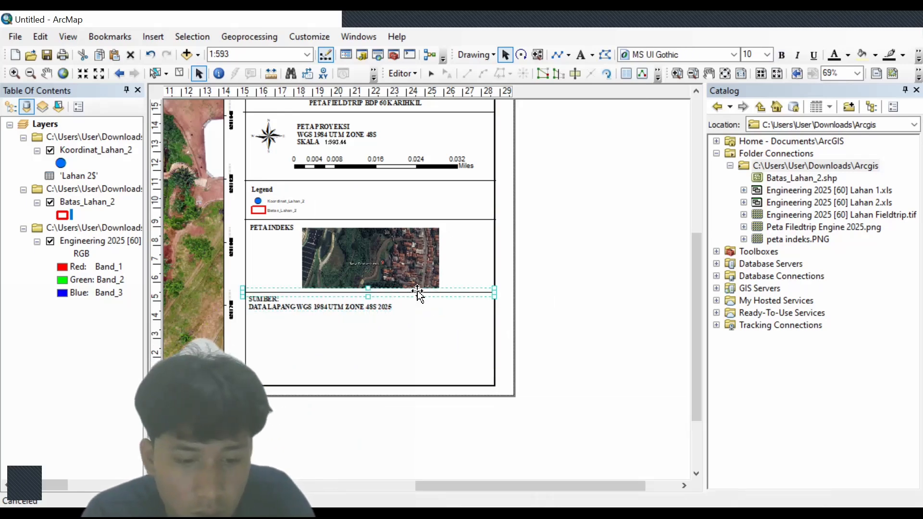
- Nudge the SUMBER source text into position within its box
key("Tab")
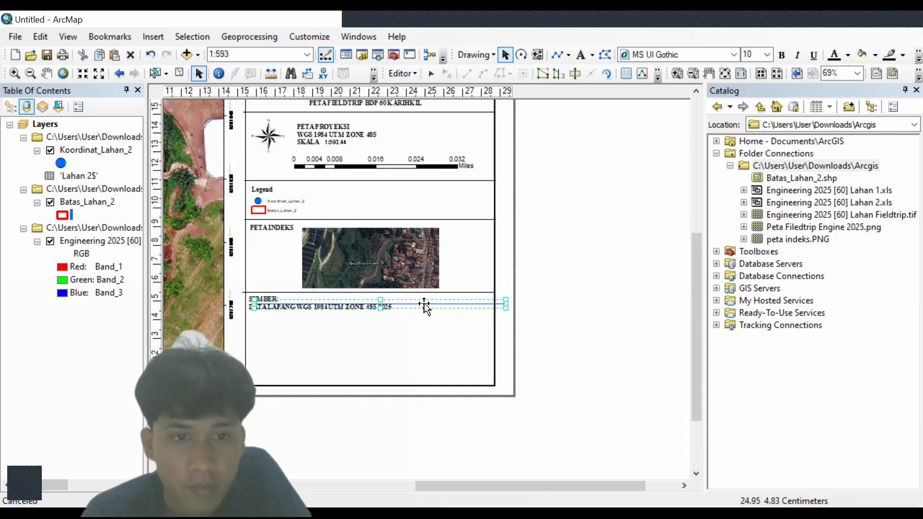
left_click_drag(424, 305, 365, 329)
left_click(390, 307)
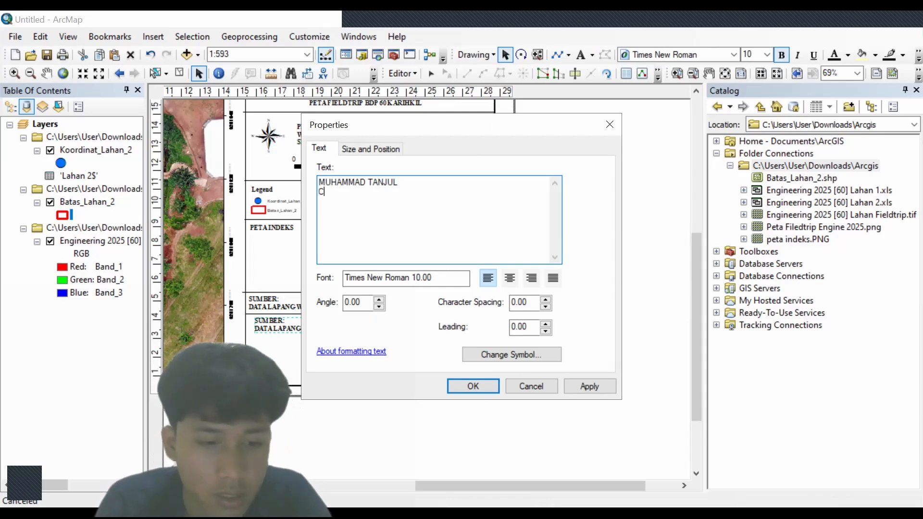
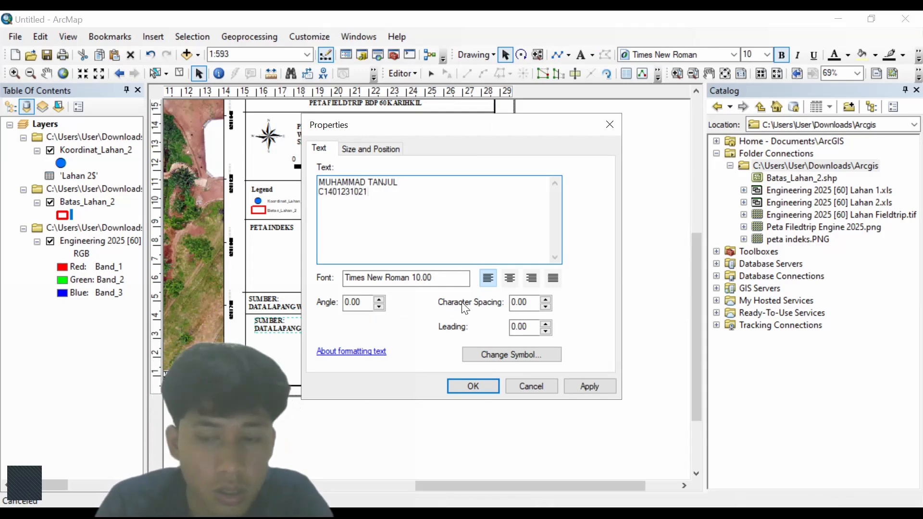
- Fill the author block with the author's name, student number and 26 APRIL, then move it into the bottom box
key("Return")
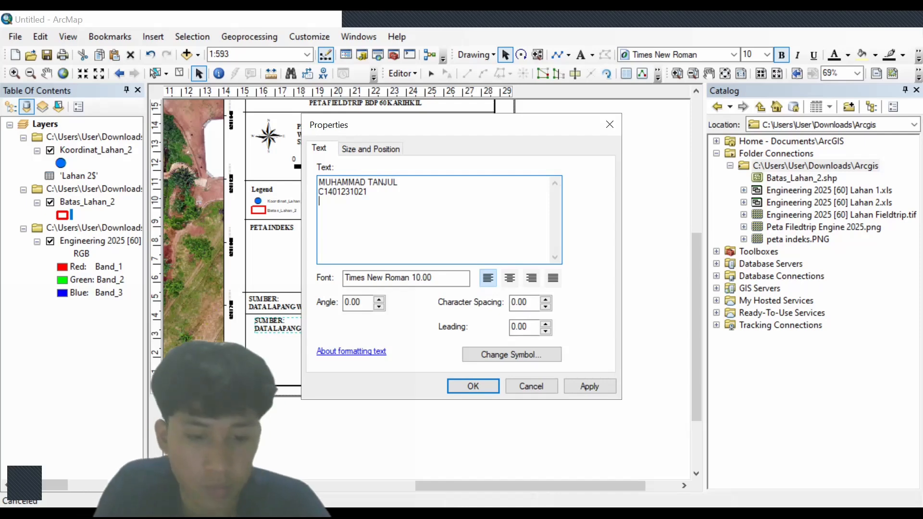
type("26 APRIL 2025")
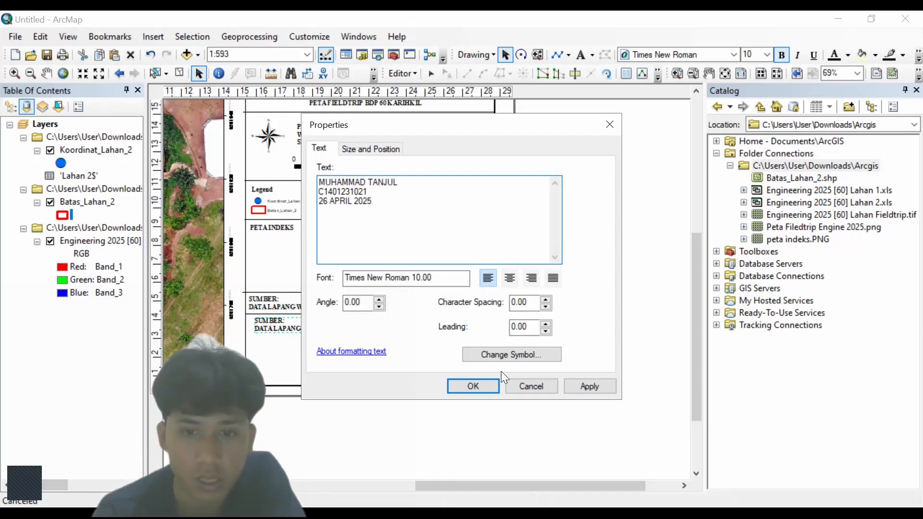
left_click(498, 383)
left_click_drag(309, 327, 303, 333)
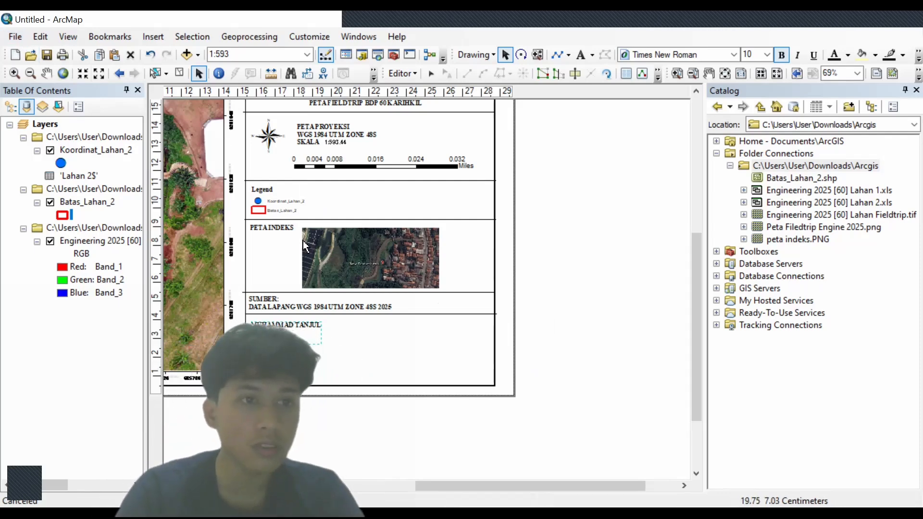
- Export the layout as a 100 dpi PNG to the Arcgis folder, named with the author's name
left_click(15, 37)
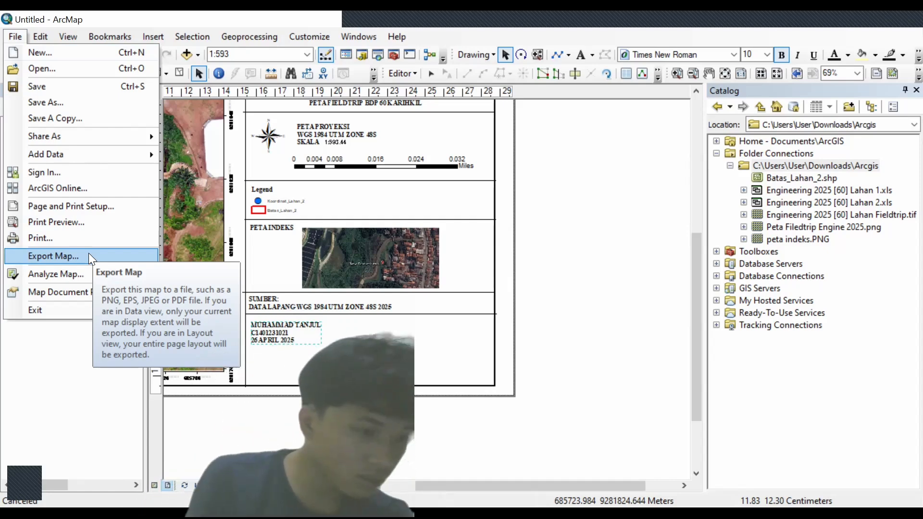
mouse_move(109, 37)
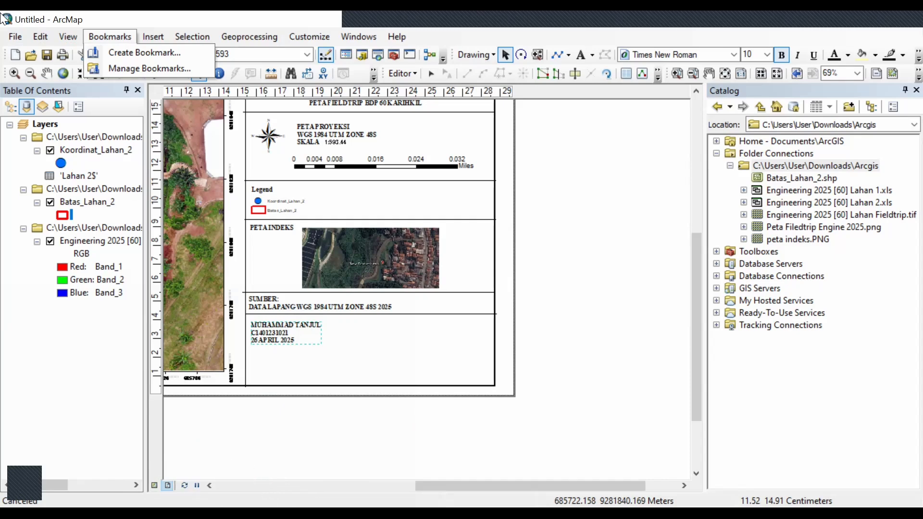
left_click(19, 36)
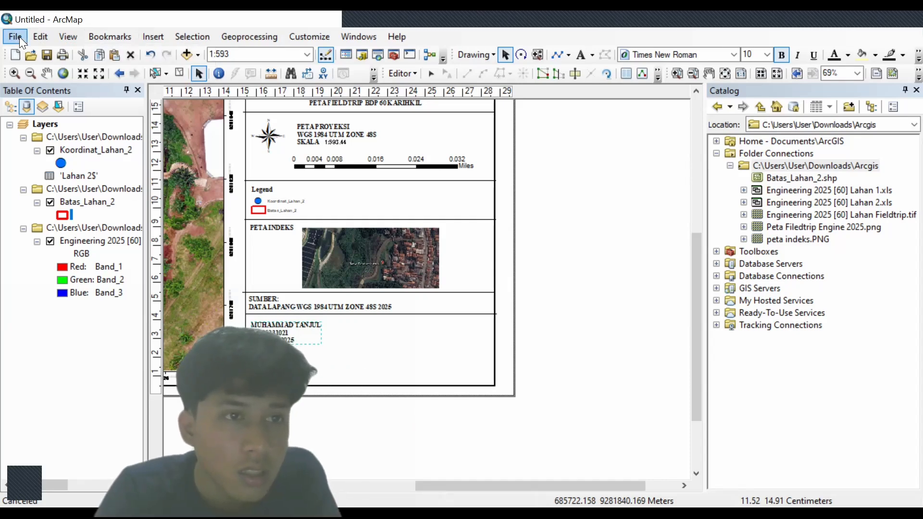
left_click(16, 37)
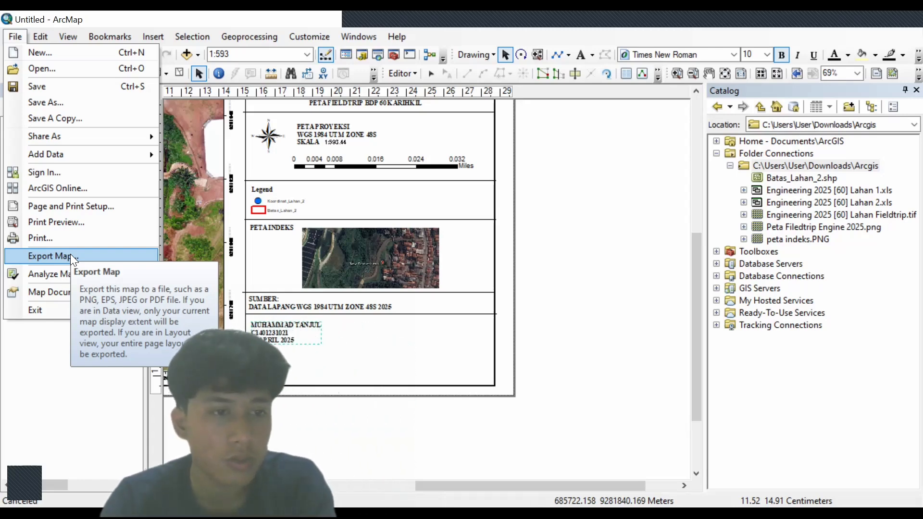
left_click(70, 255)
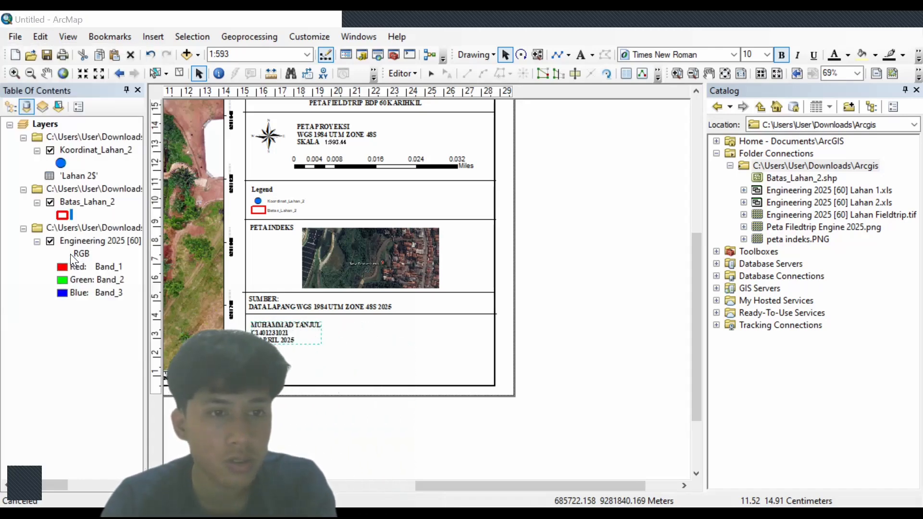
left_click(457, 278)
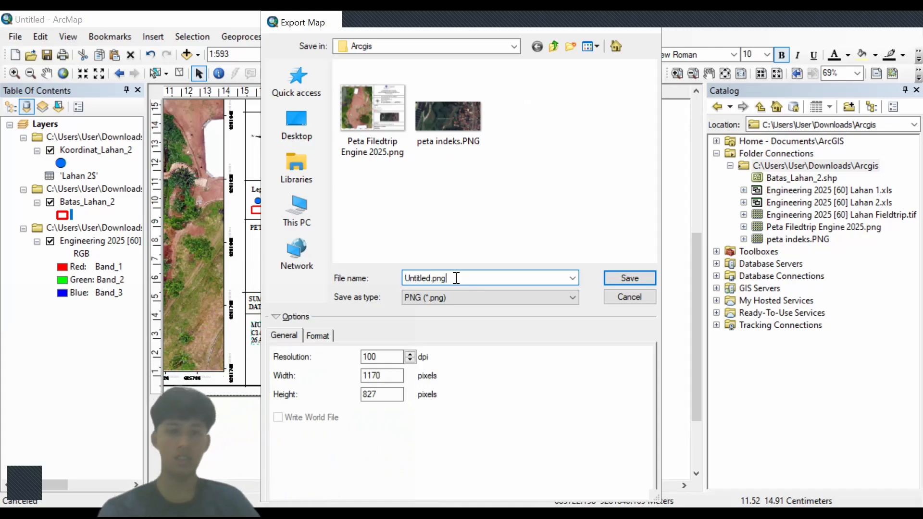
key("BackSpace")
key("BackSpace")
key("BackSpace")
key("BackSpace")
key("BackSpace")
key("BackSpace")
key("BackSpace")
key("BackSpace")
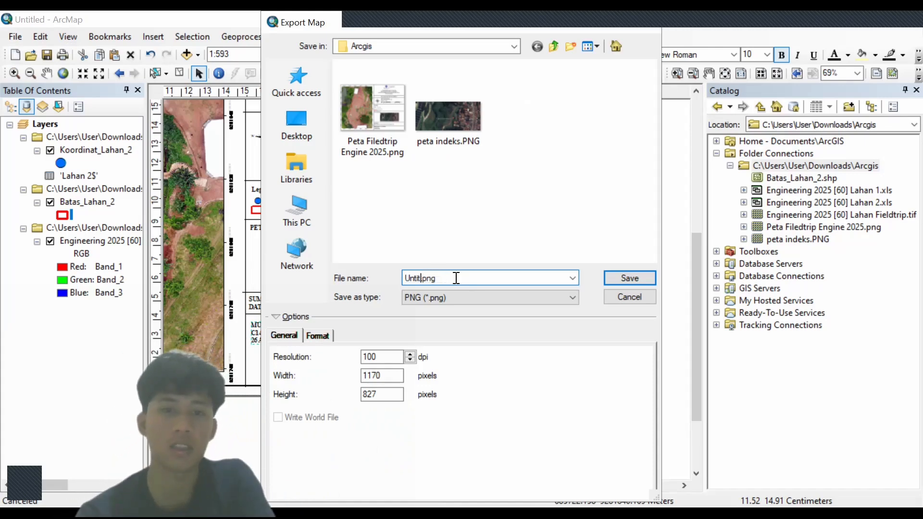
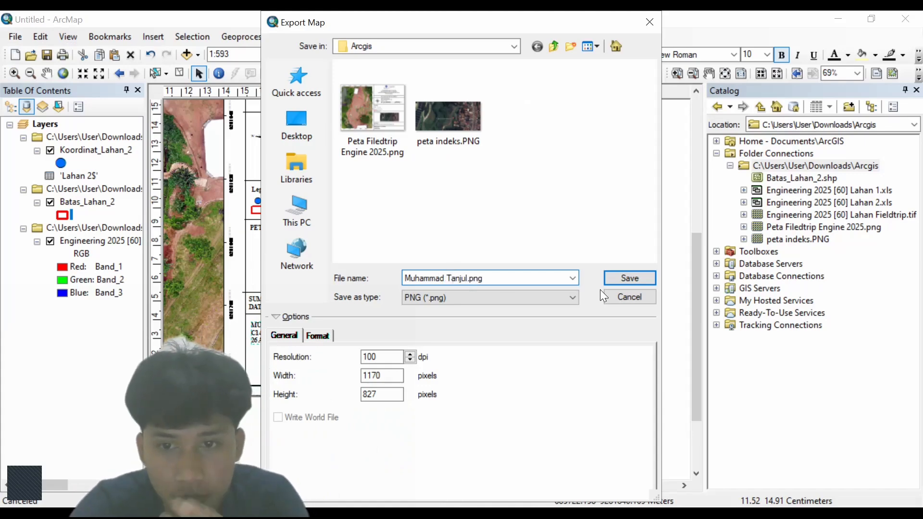
left_click(612, 280)
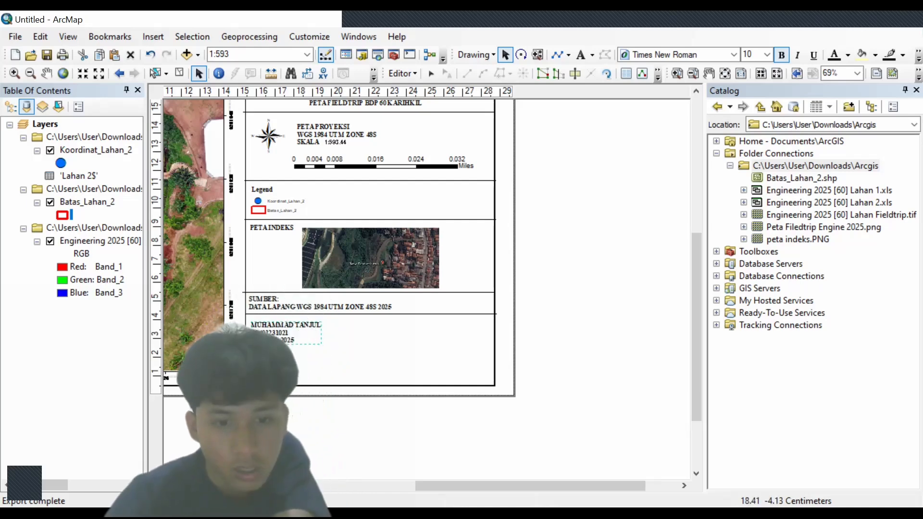
left_click(289, 512)
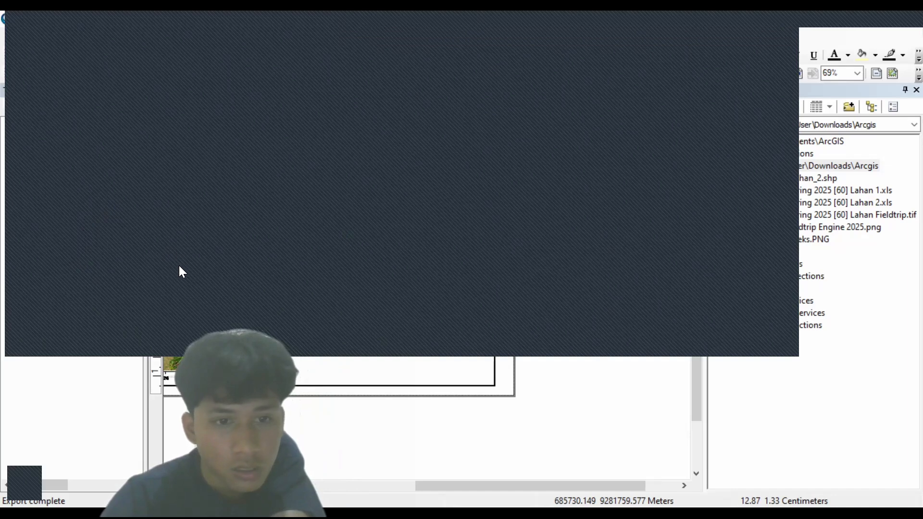
double_click(182, 303)
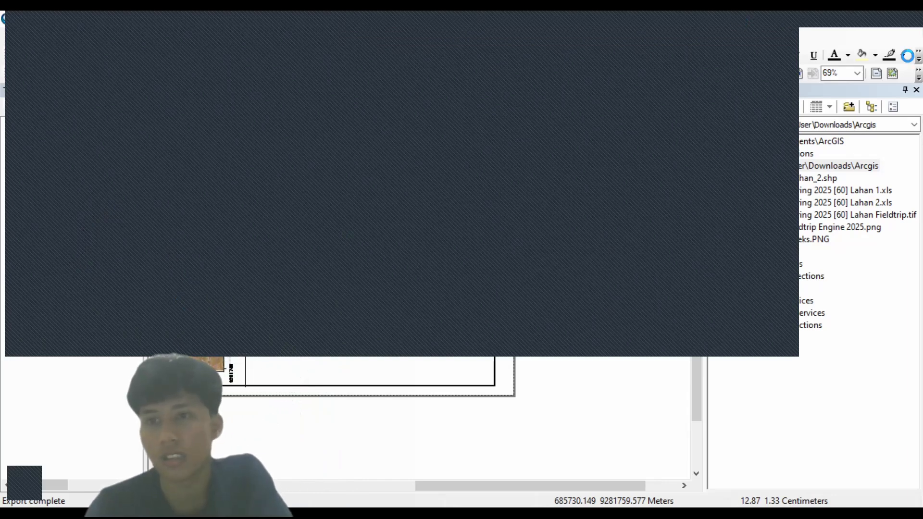
right_click(216, 300)
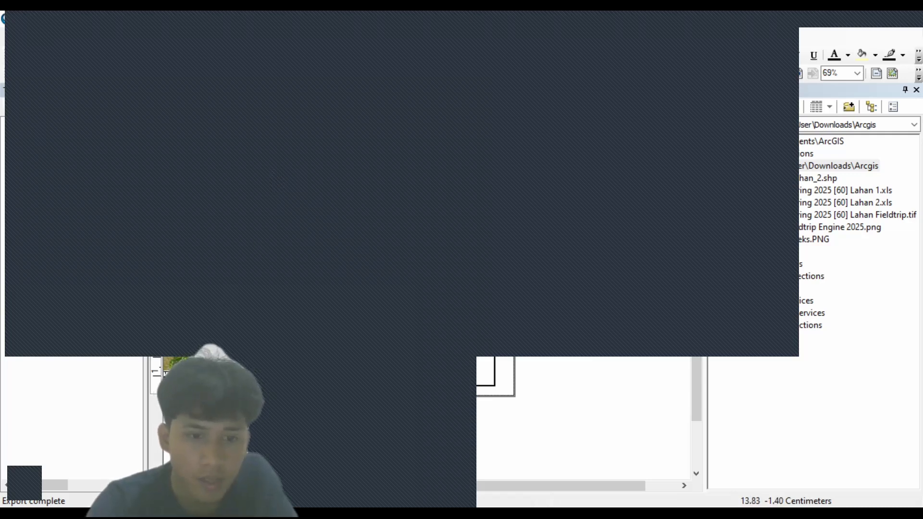
left_click(213, 292)
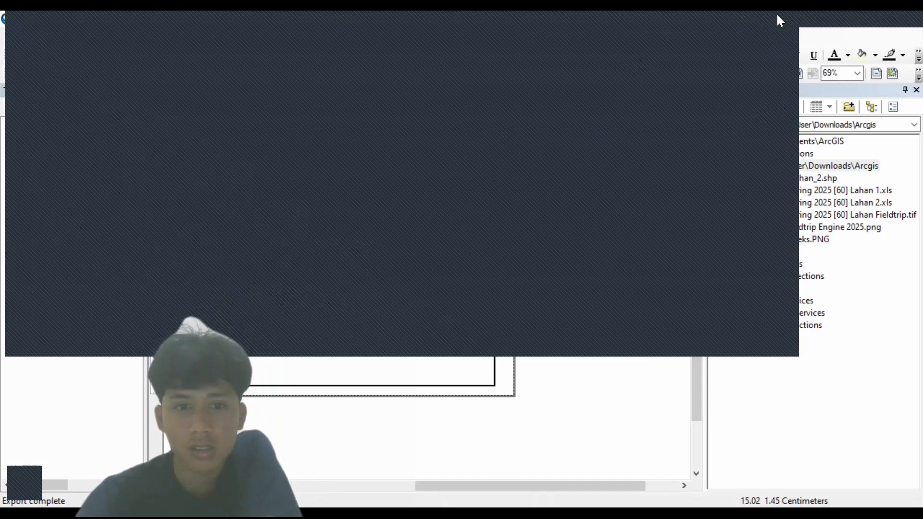
scroll(423, 290, "down", 2)
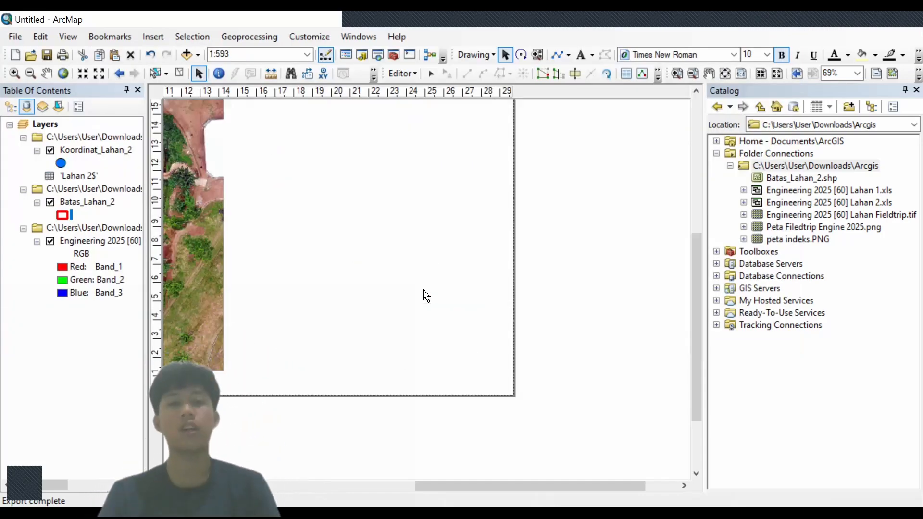